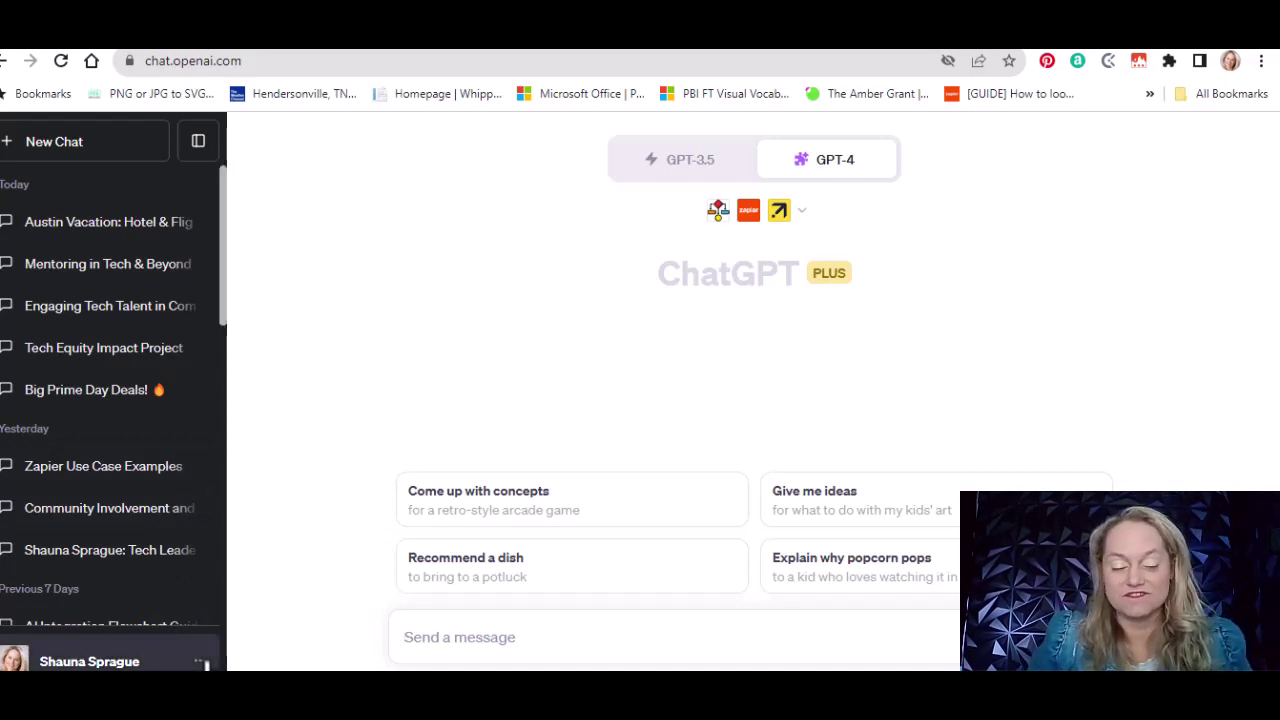
Step: Check the beta feature settings for Browse with Bing, Plugins and Advanced data analysis, and close the settings
left_click(206, 662)
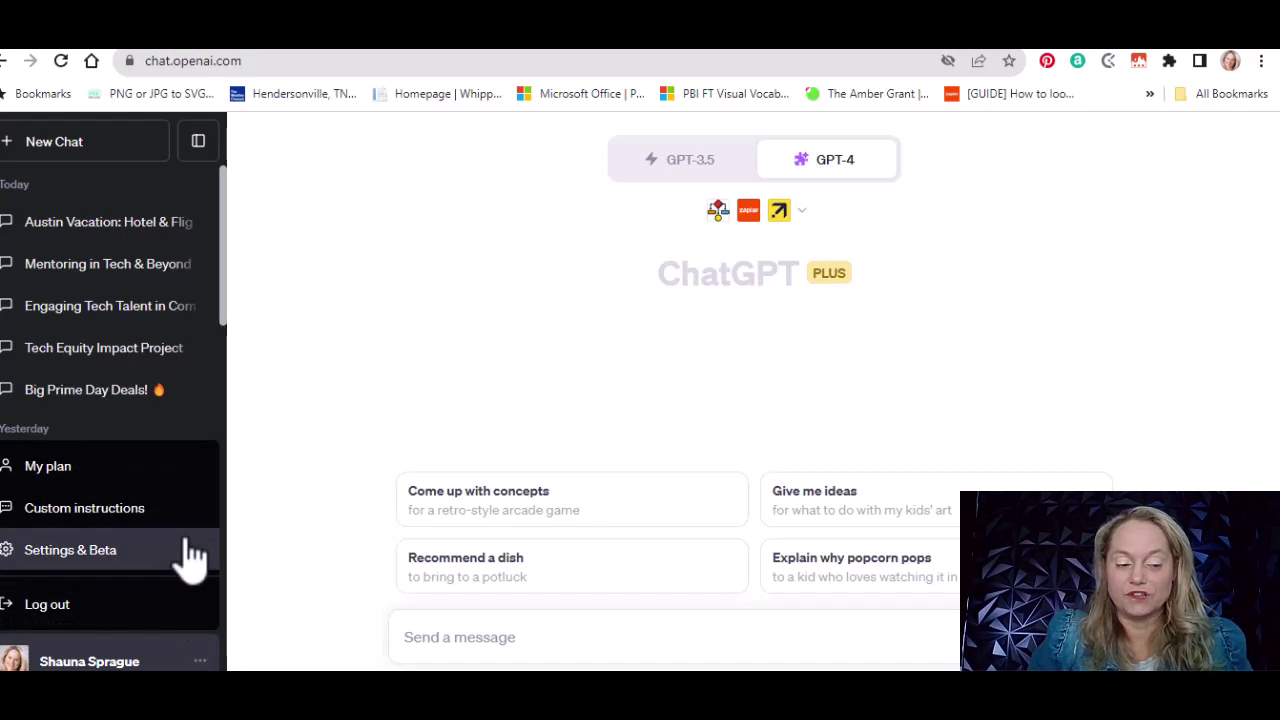
left_click(190, 554)
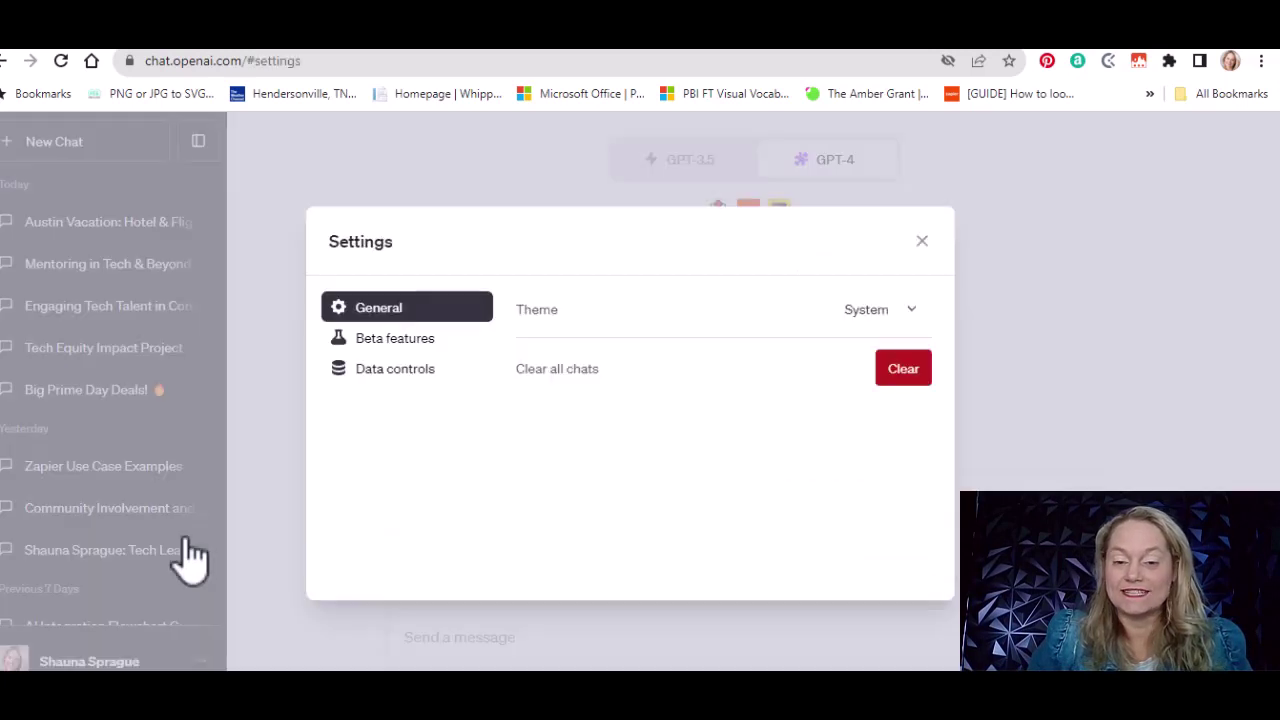
left_click(397, 340)
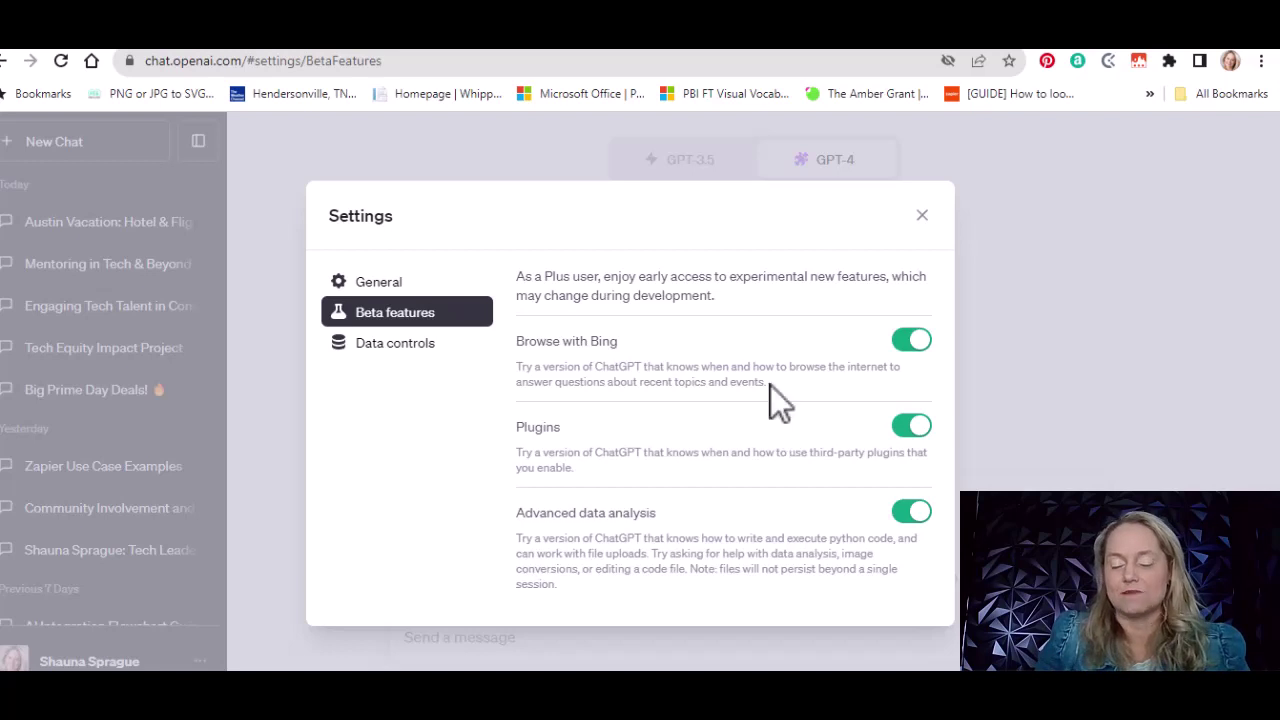
left_click(922, 217)
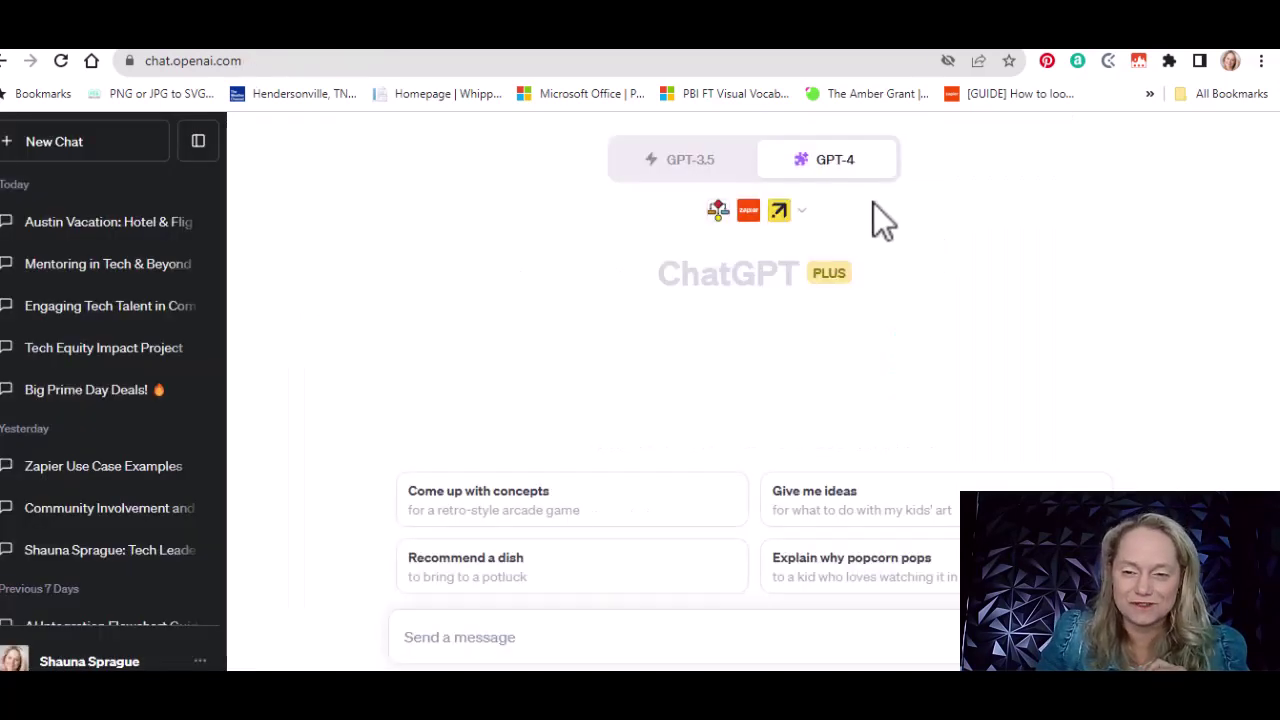
Step: Disable the Diagrams: Show Me, Expedia and Zapier plugins for the GPT-4 chat
left_click(810, 218)
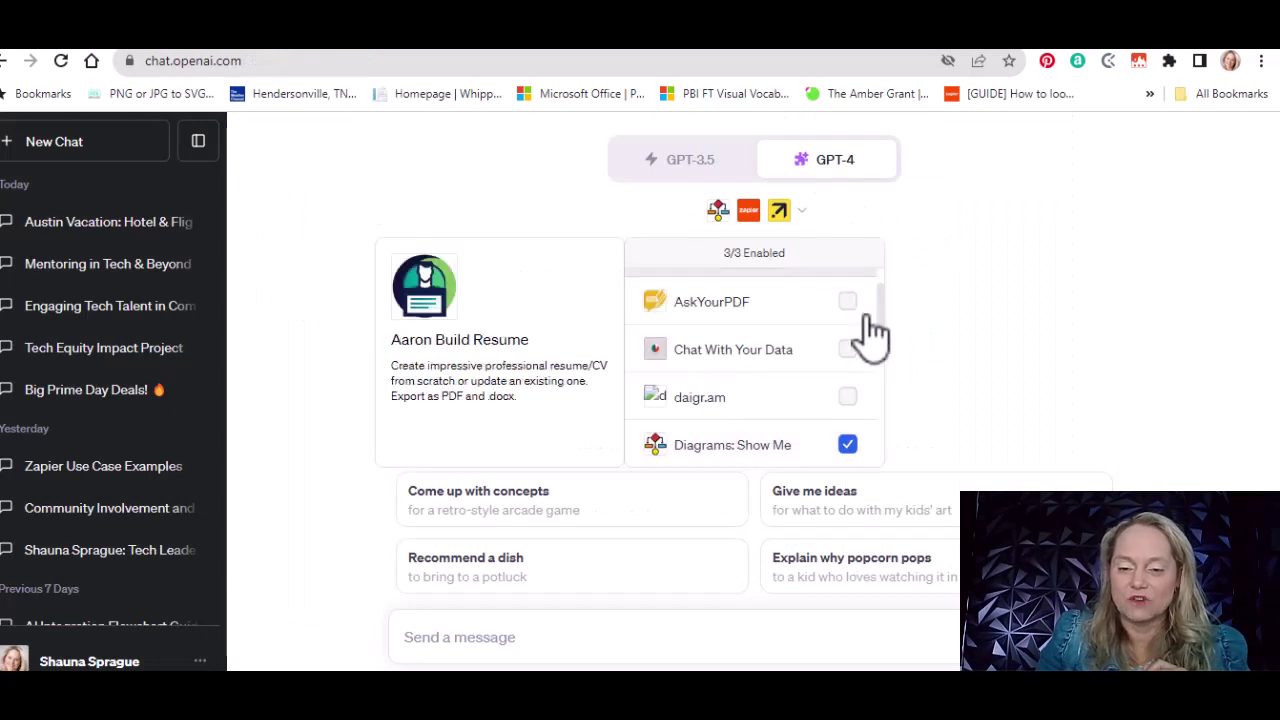
left_click(848, 445)
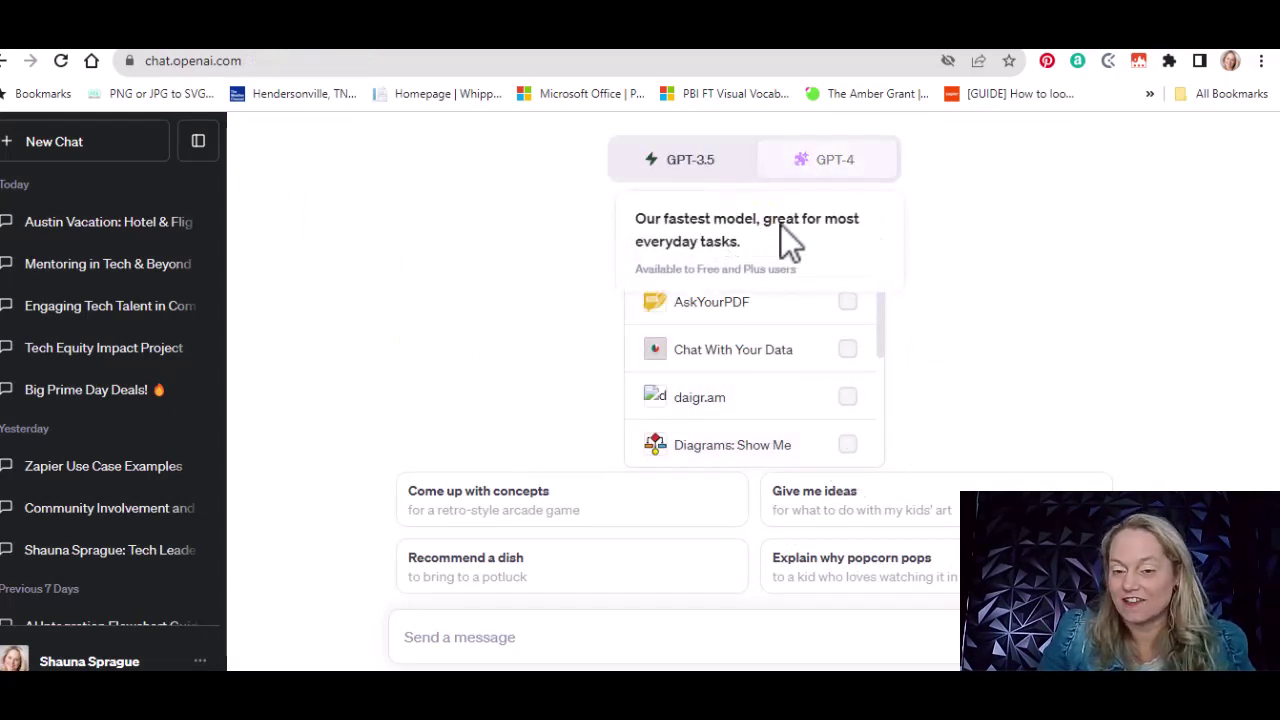
left_click_drag(884, 298, 869, 455)
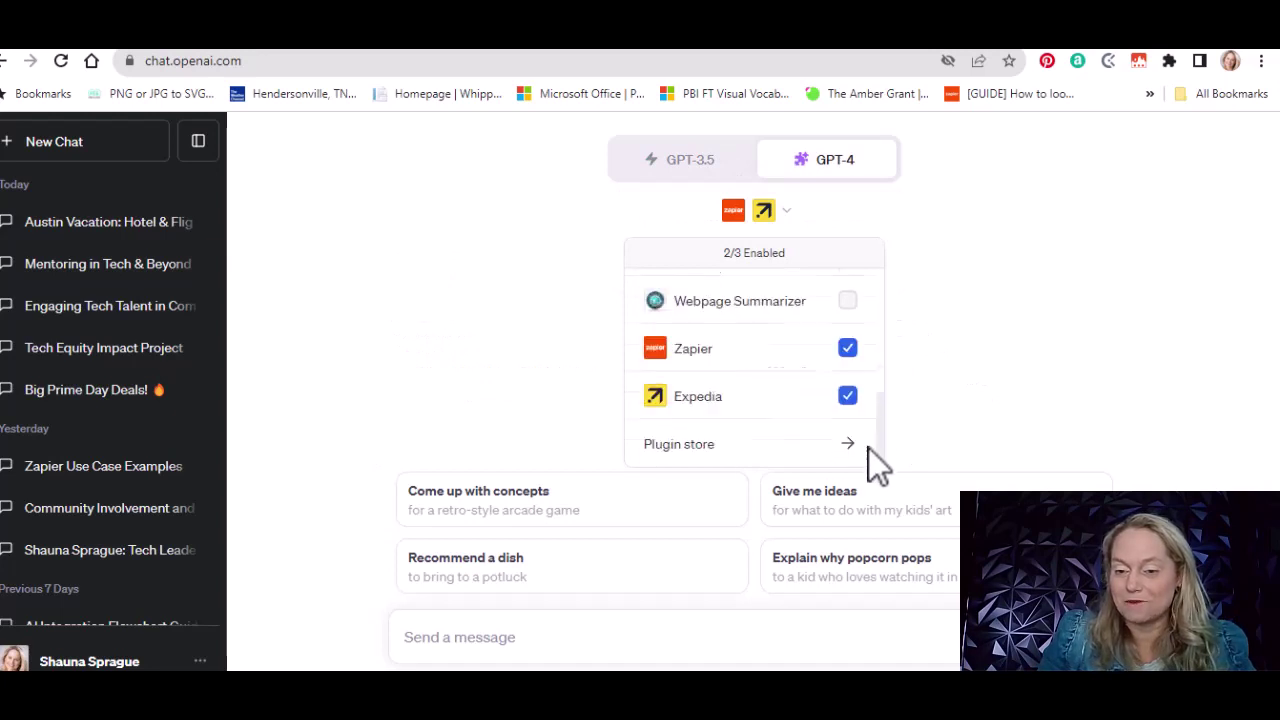
left_click(848, 400)
left_click(852, 346)
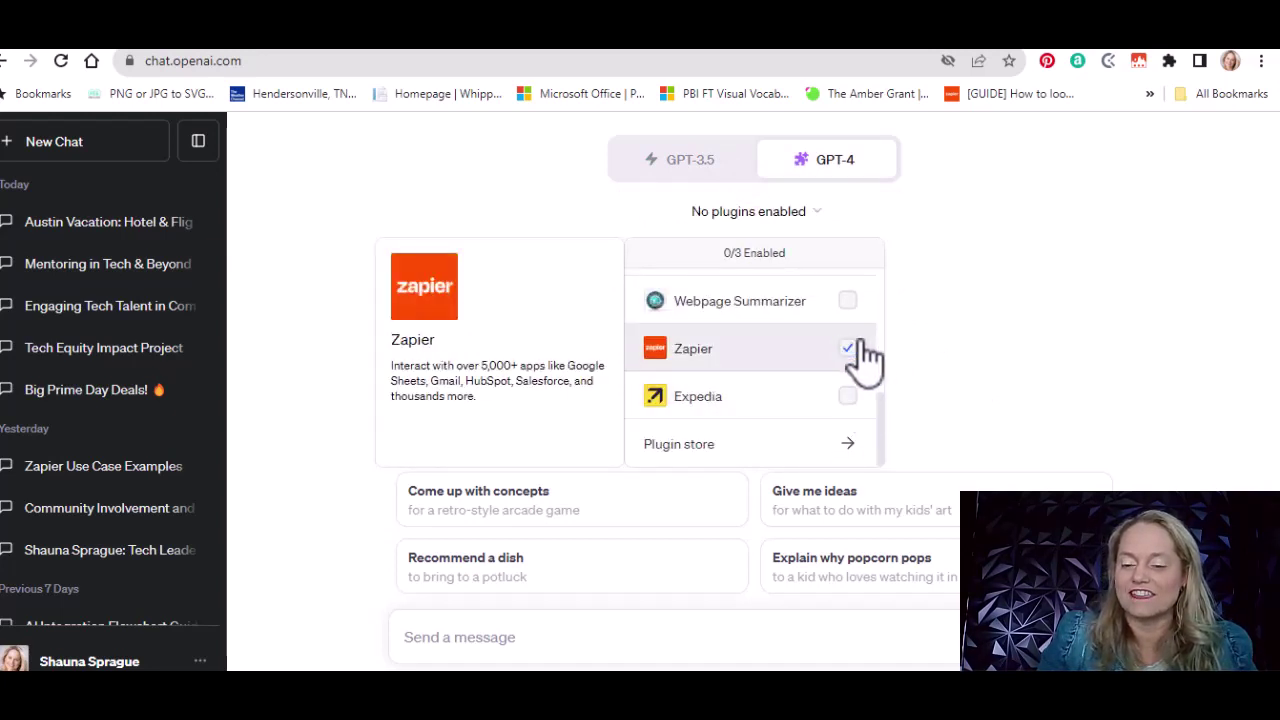
Step: Open the plugin store from the end of the installed plugin list
left_click(829, 218)
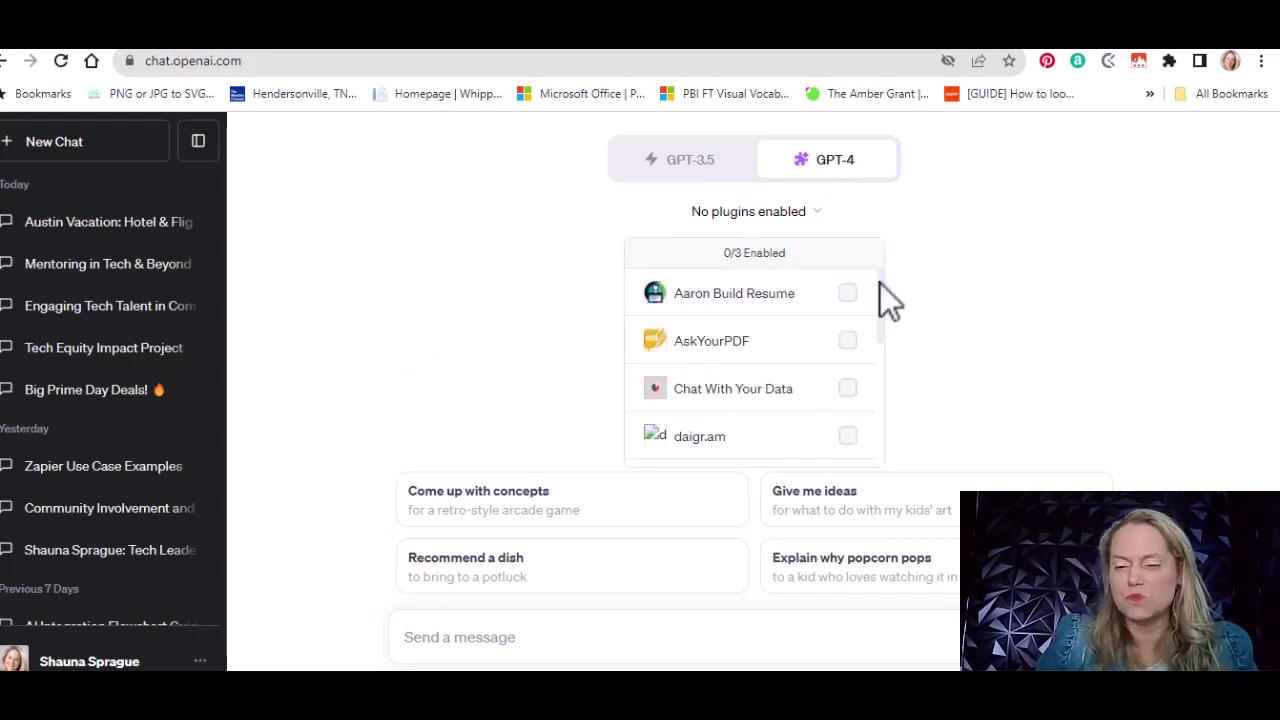
left_click_drag(880, 283, 891, 472)
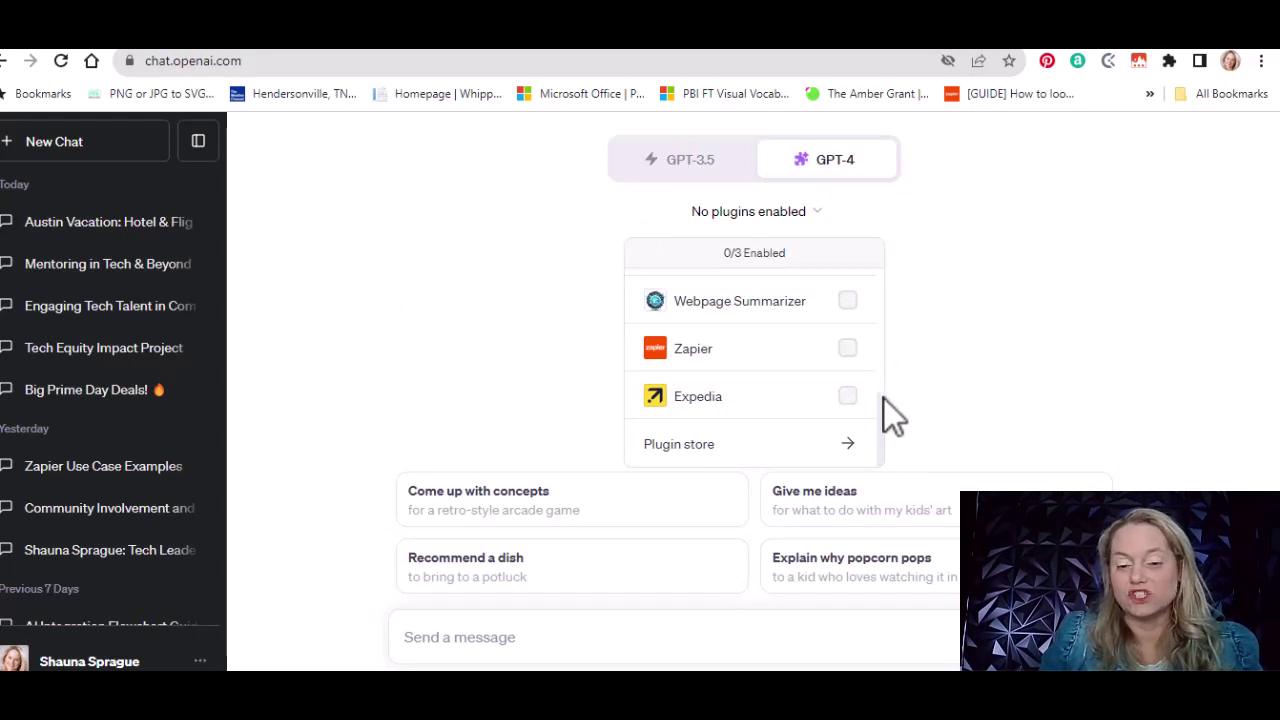
left_click(718, 447)
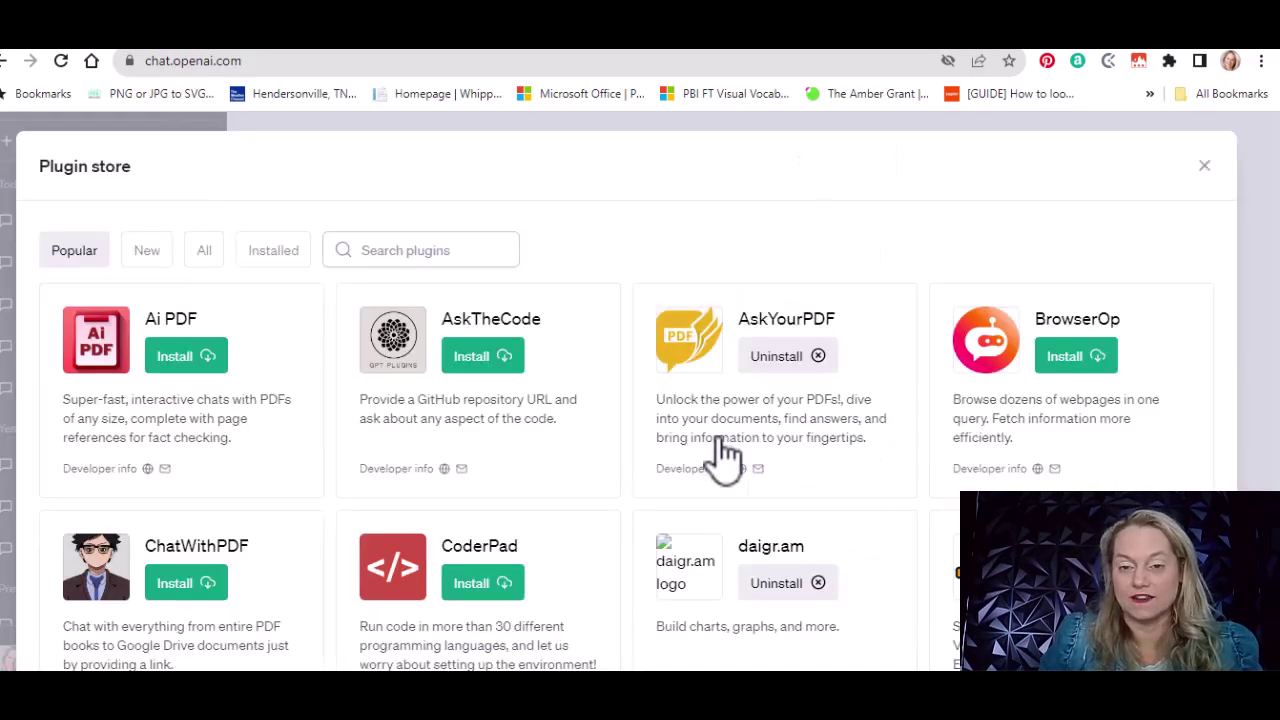
Step: Uninstall the AskYourPDF plugin in the plugin store and install it again
left_click(460, 258)
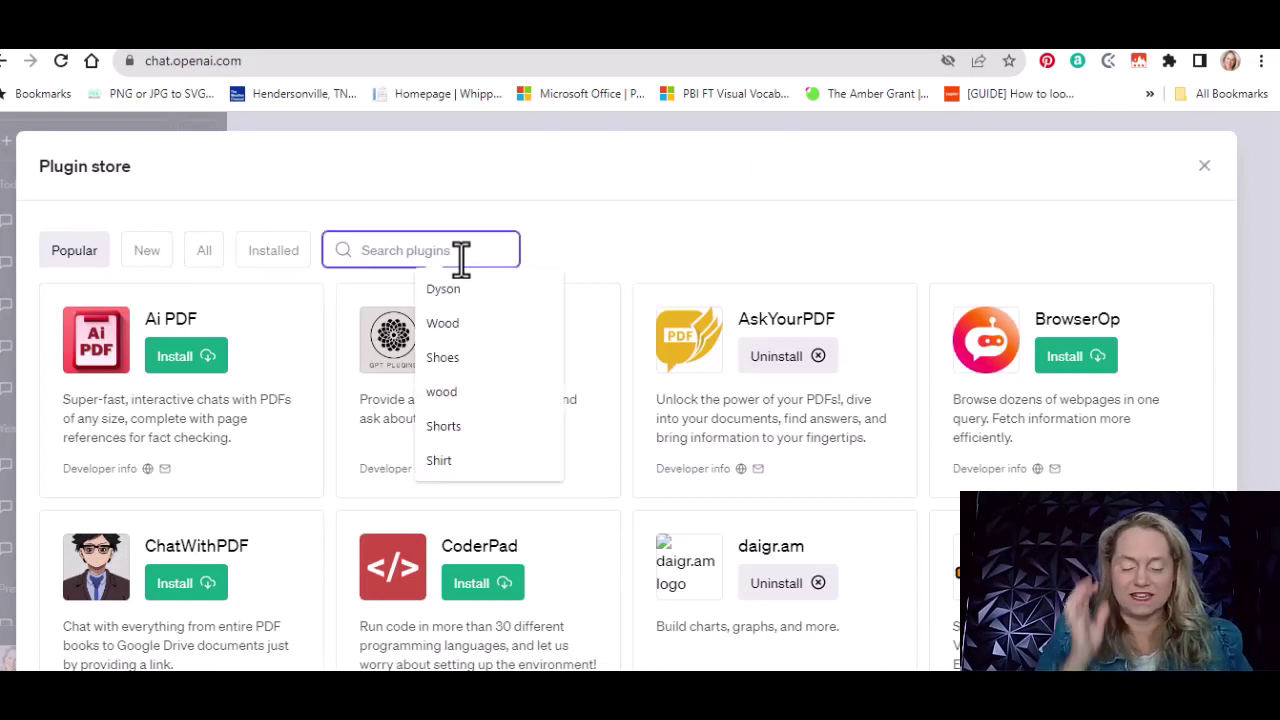
left_click(780, 360)
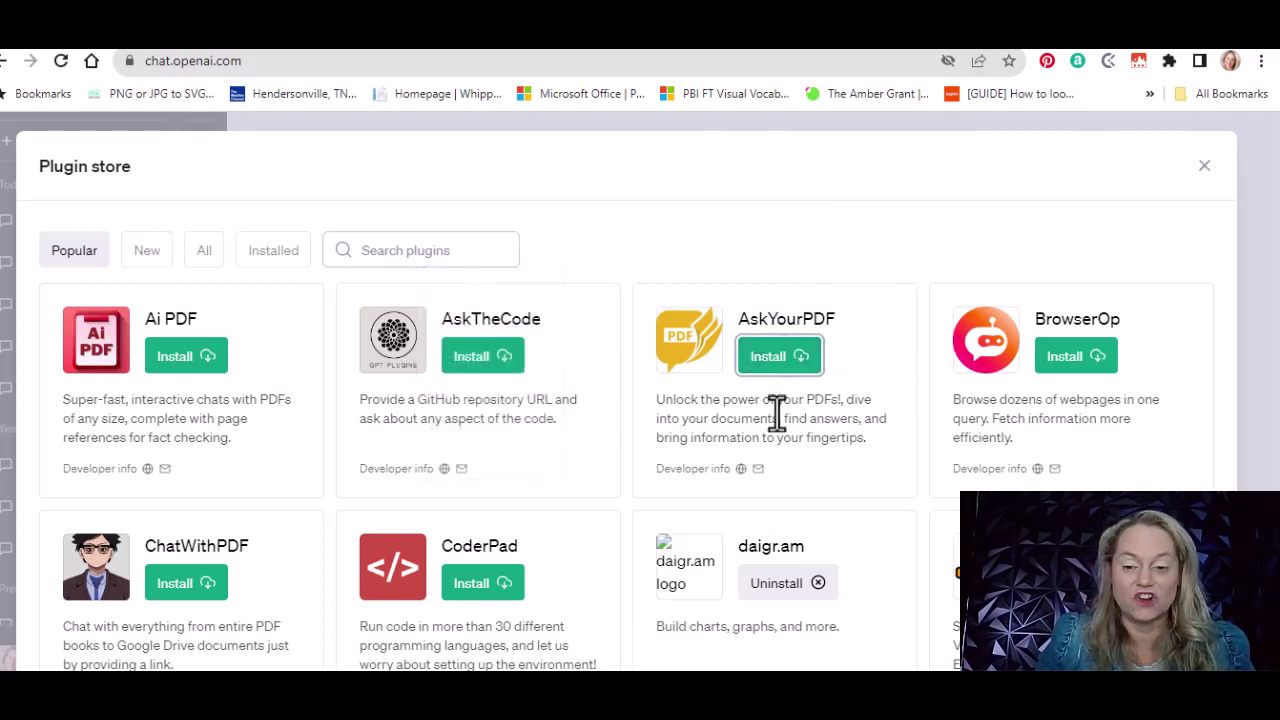
left_click(781, 366)
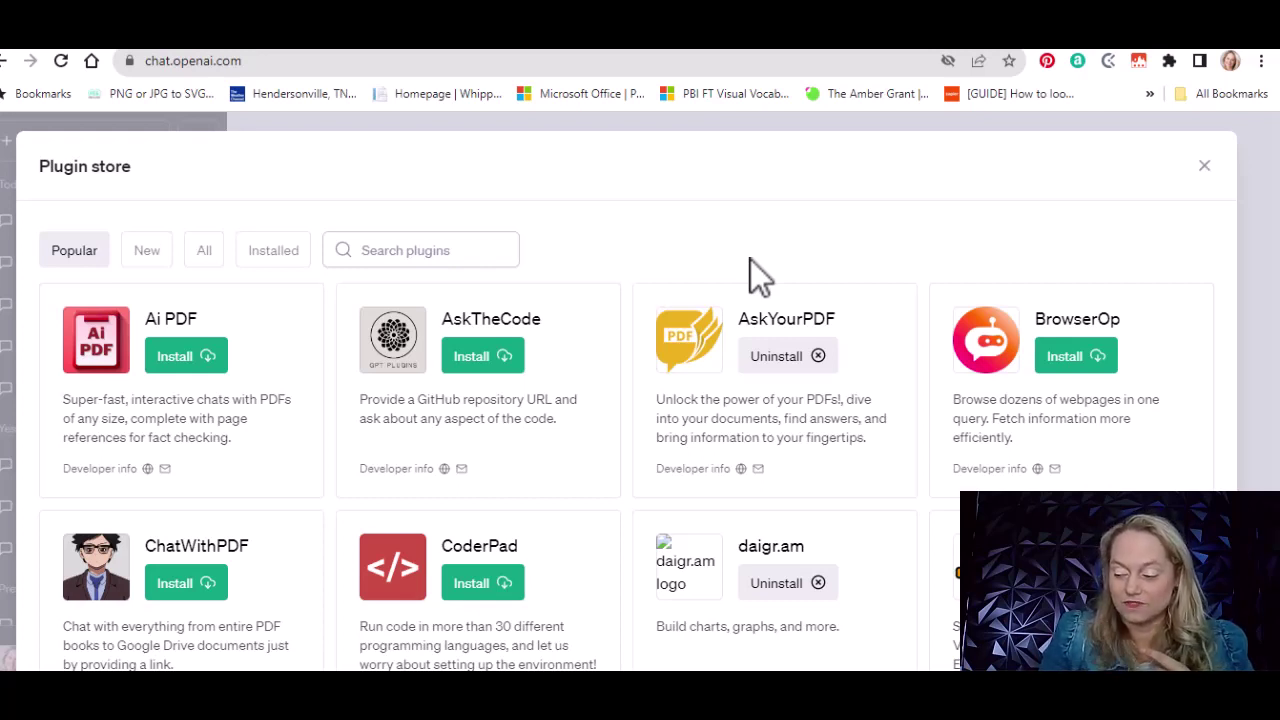
Step: Search the plugin store for "kayak", install the KAYAK plugin and close the store
left_click(465, 250)
type("kayak")
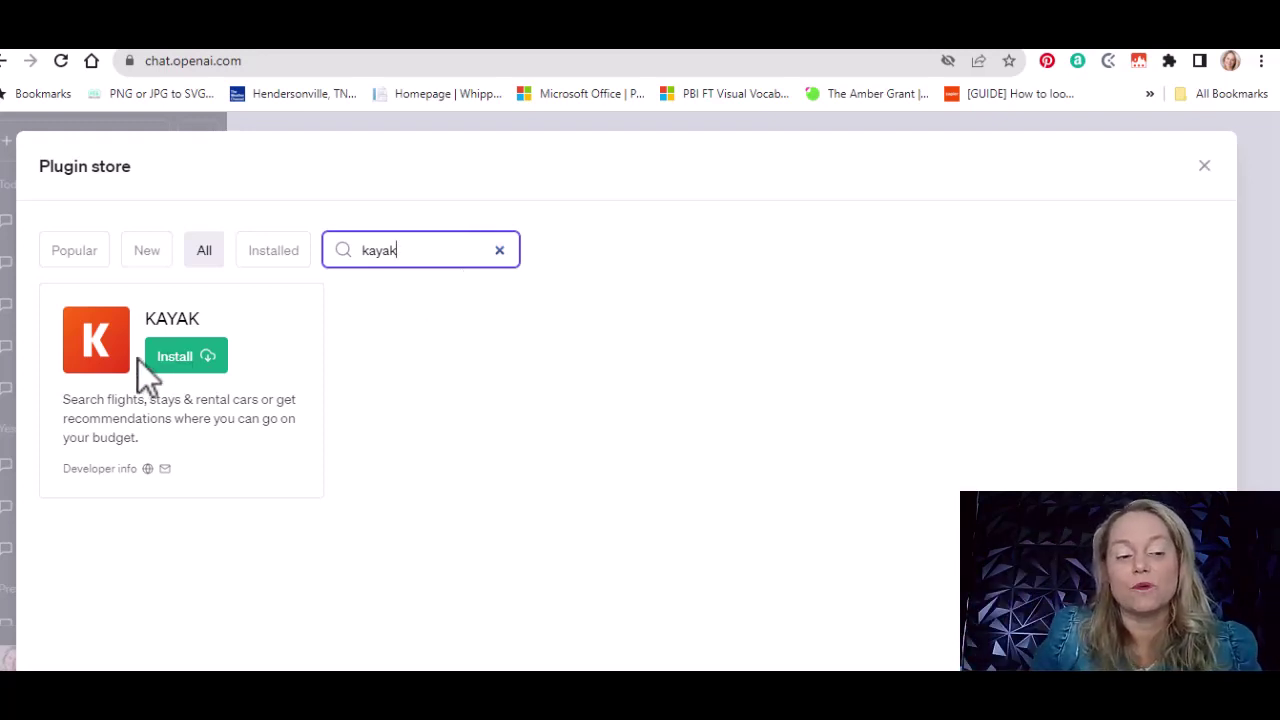
left_click(167, 360)
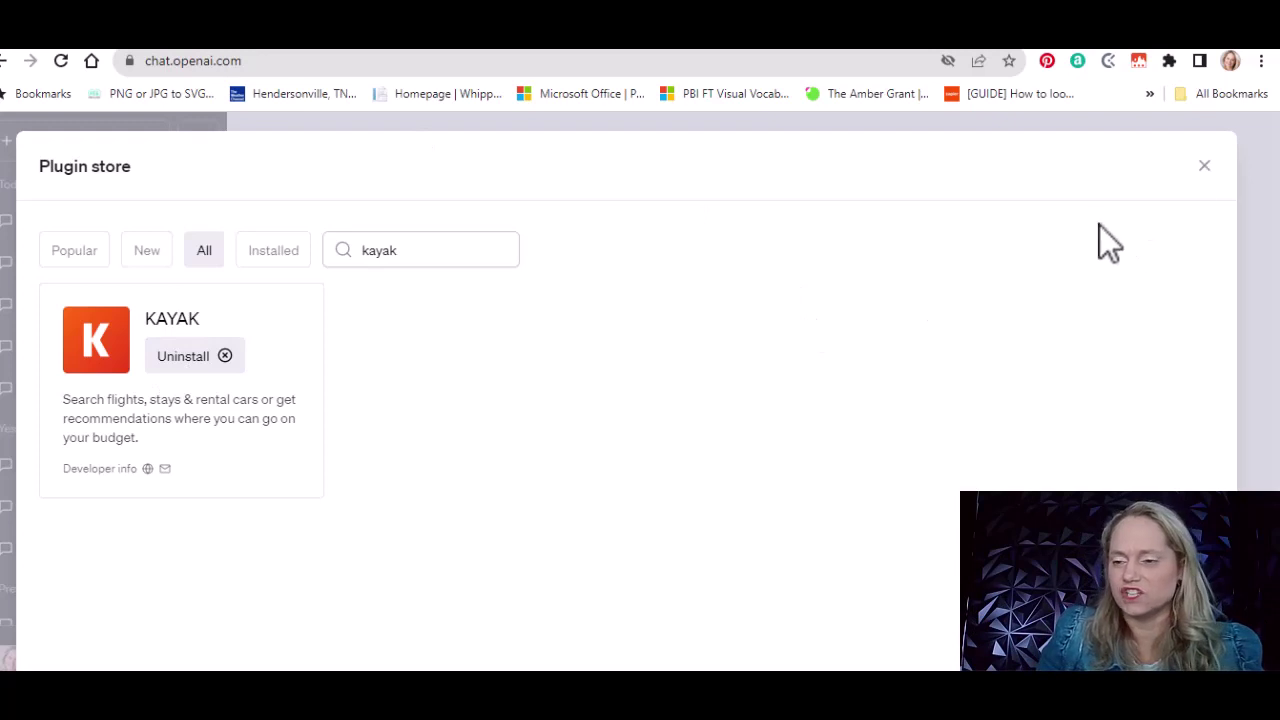
left_click(1204, 166)
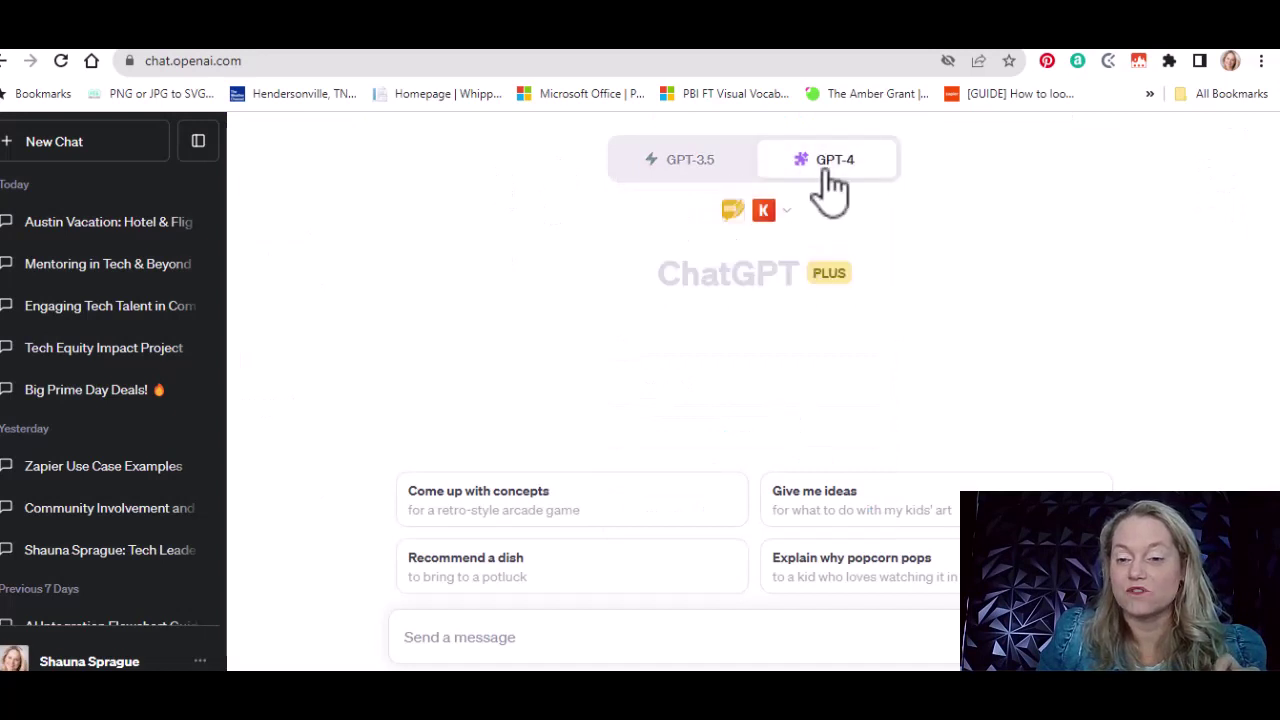
Step: Disable the AskYourPDF plugin for the GPT-4 chat, check the KAYAK entry and close the plugin list
left_click(783, 216)
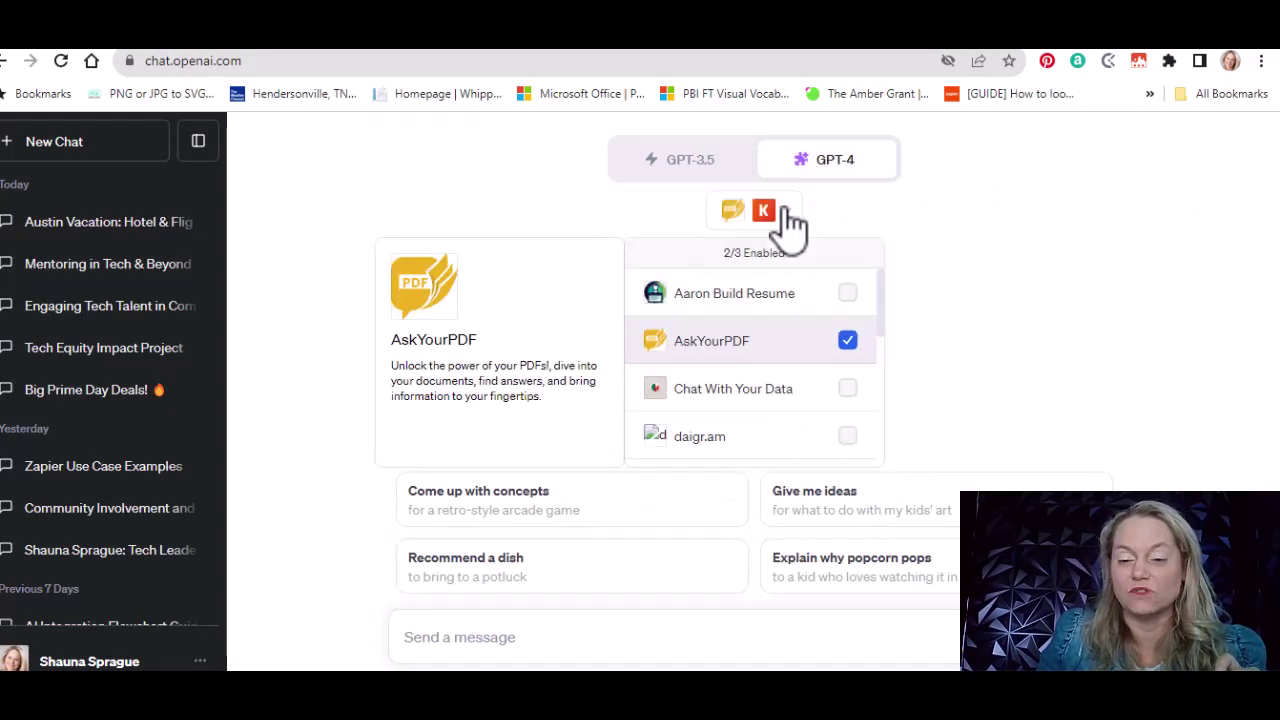
left_click(848, 341)
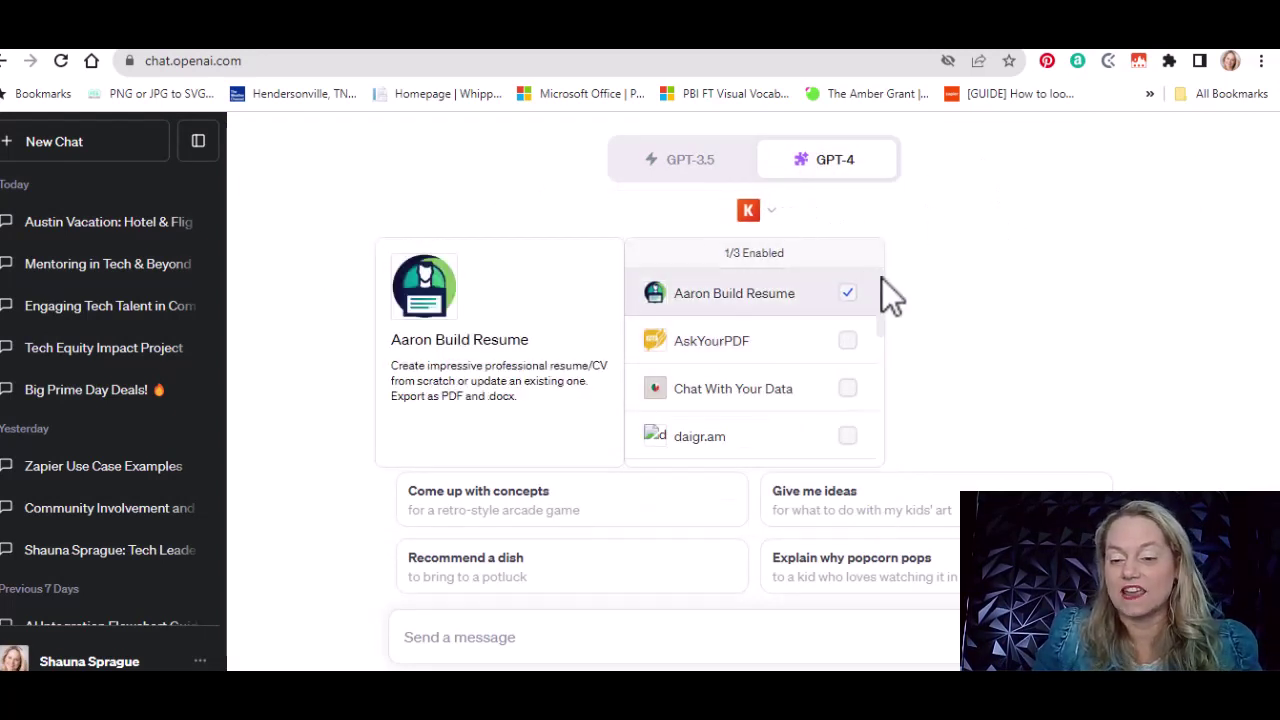
left_click_drag(884, 285, 875, 425)
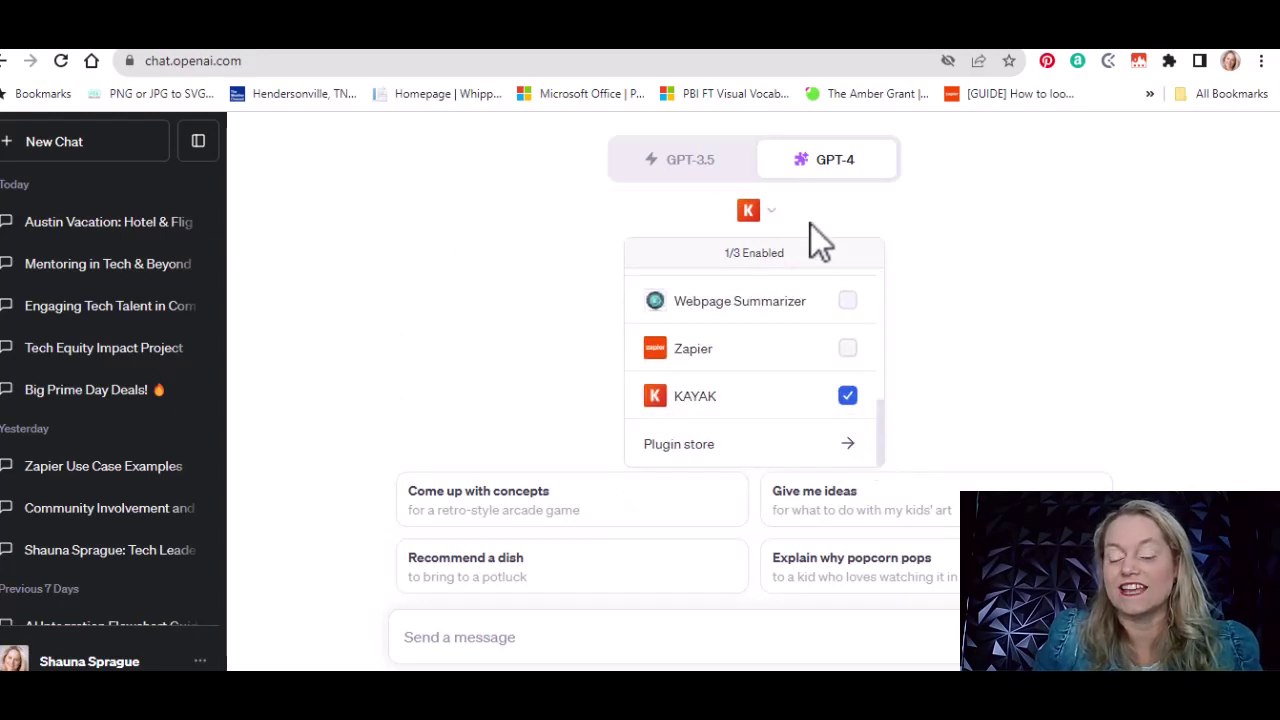
left_click(1023, 231)
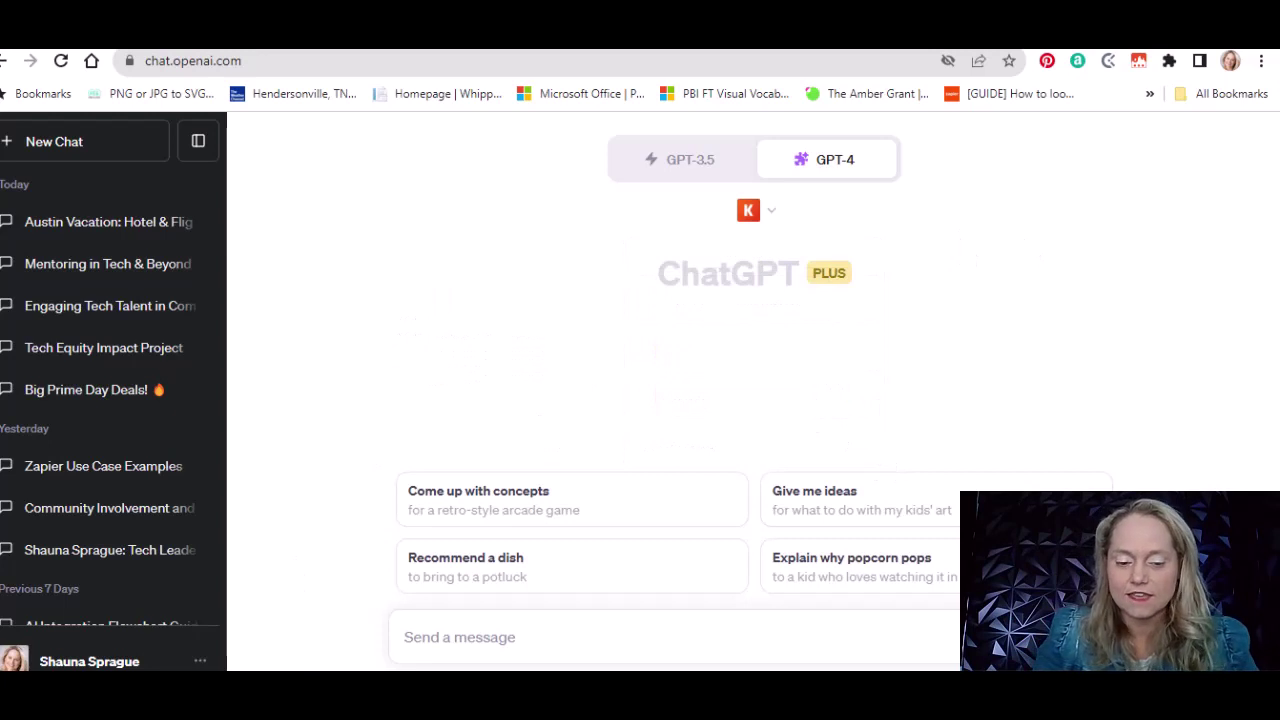
left_click(466, 643)
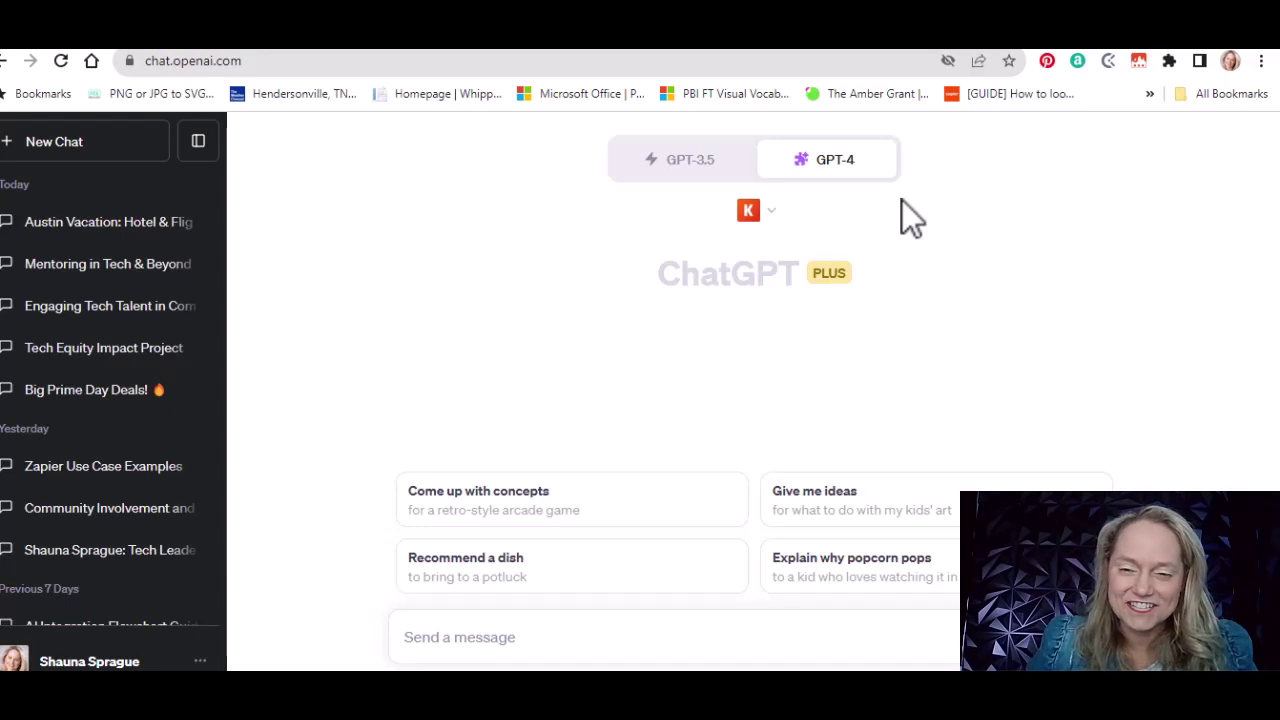
left_click(522, 640)
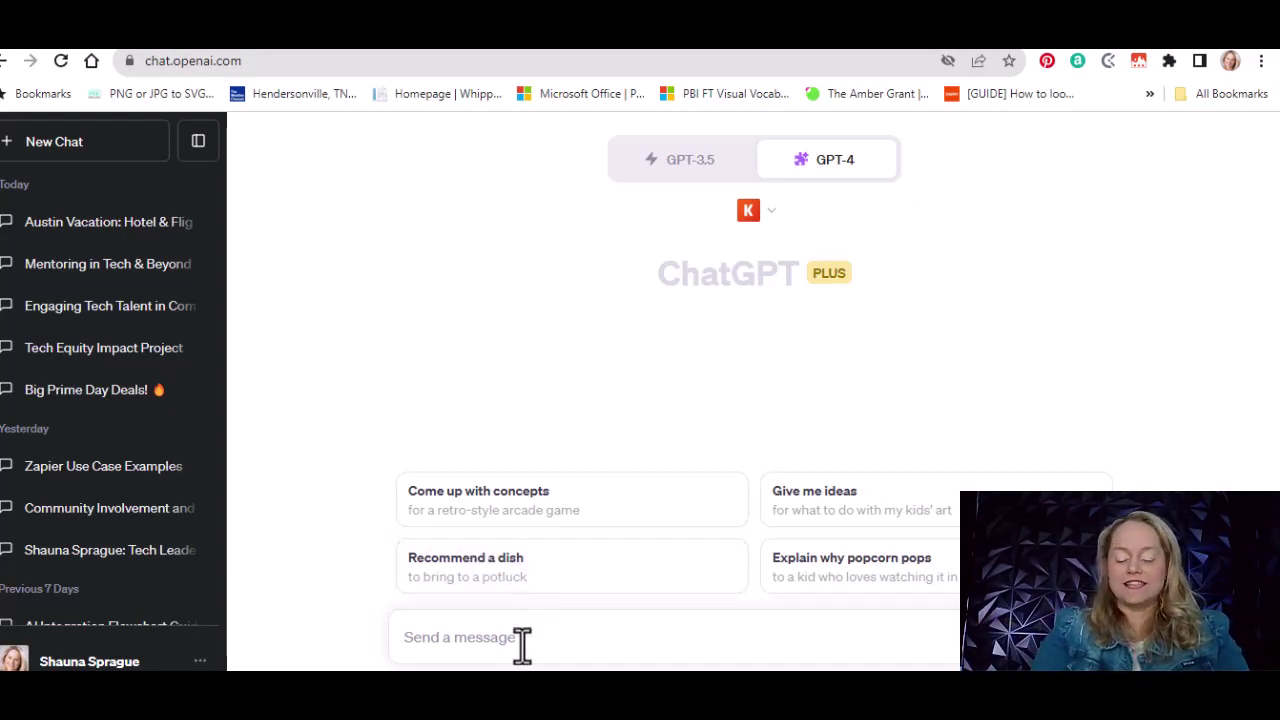
type("I want to")
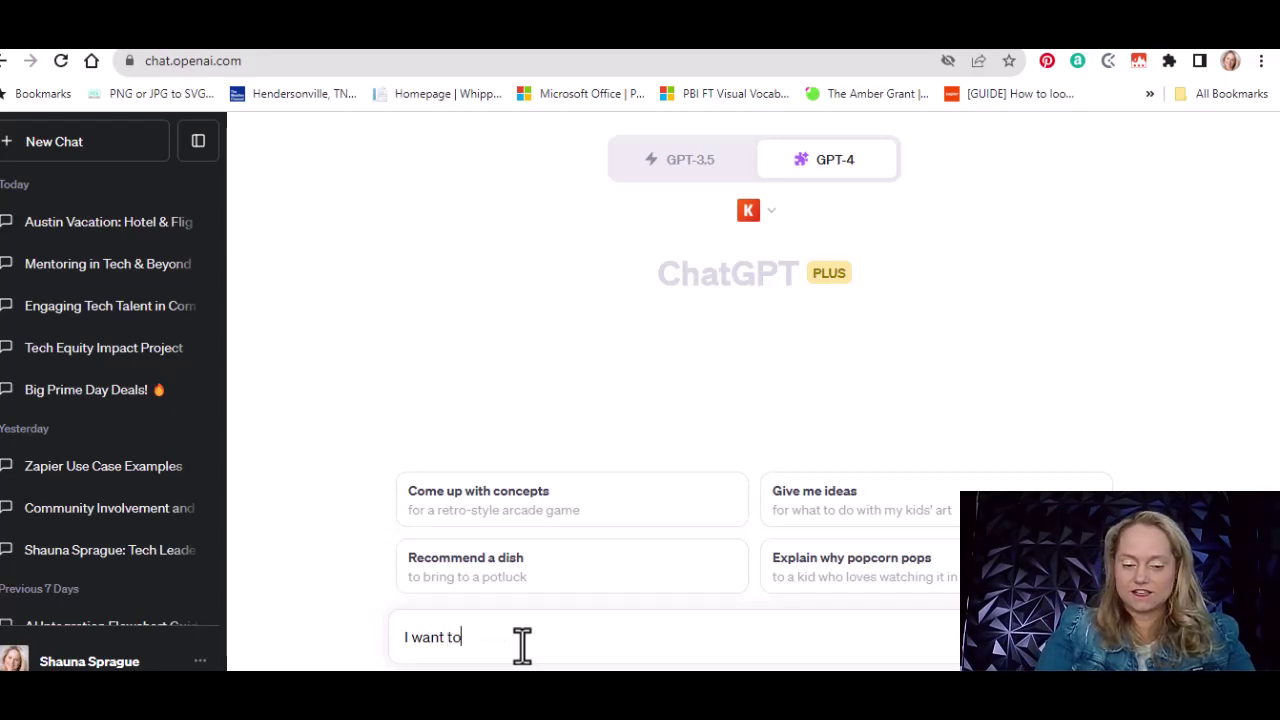
key("BackSpace")
key("BackSpace")
key("BackSpace")
key("BackSpace")
key("BackSpace")
key("BackSpace")
key("BackSpace")
key("BackSpace")
key("BackSpace")
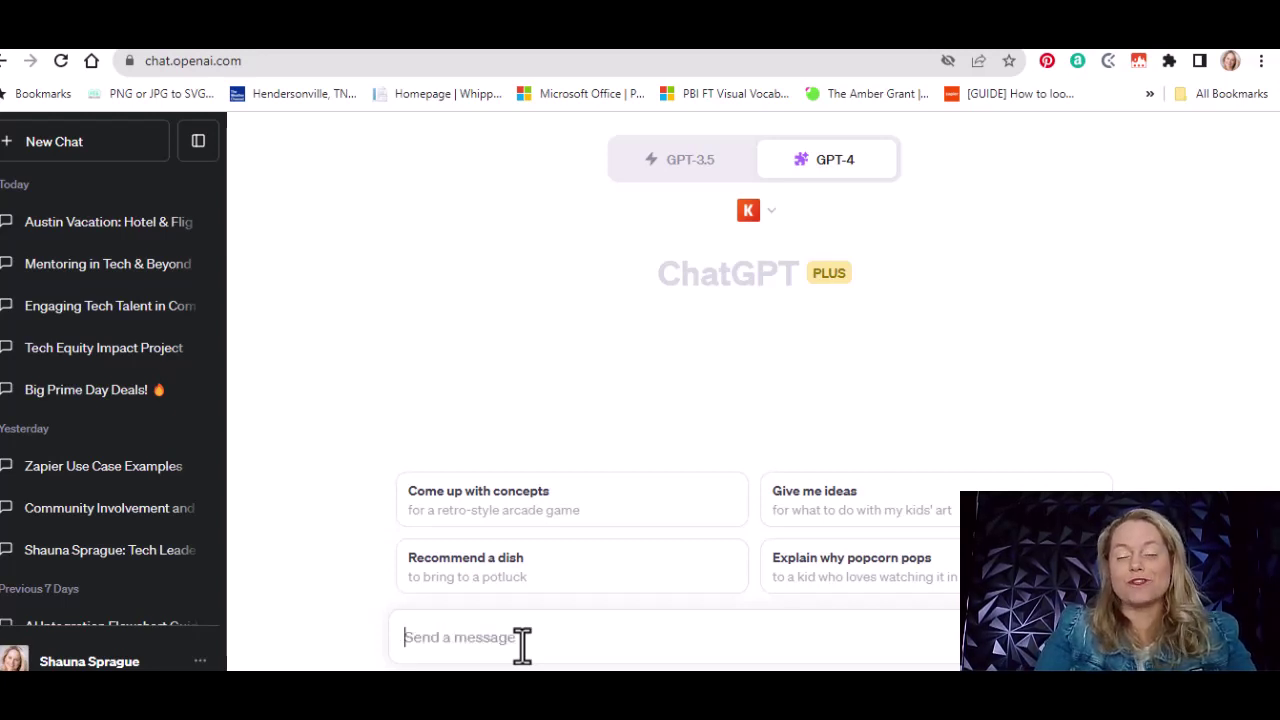
Step: Enter the prompt starting "I am a parent of a 10 year old who loves to swim. Plan a trip to Austin TX for 2 adults"
key("ctrl+v")
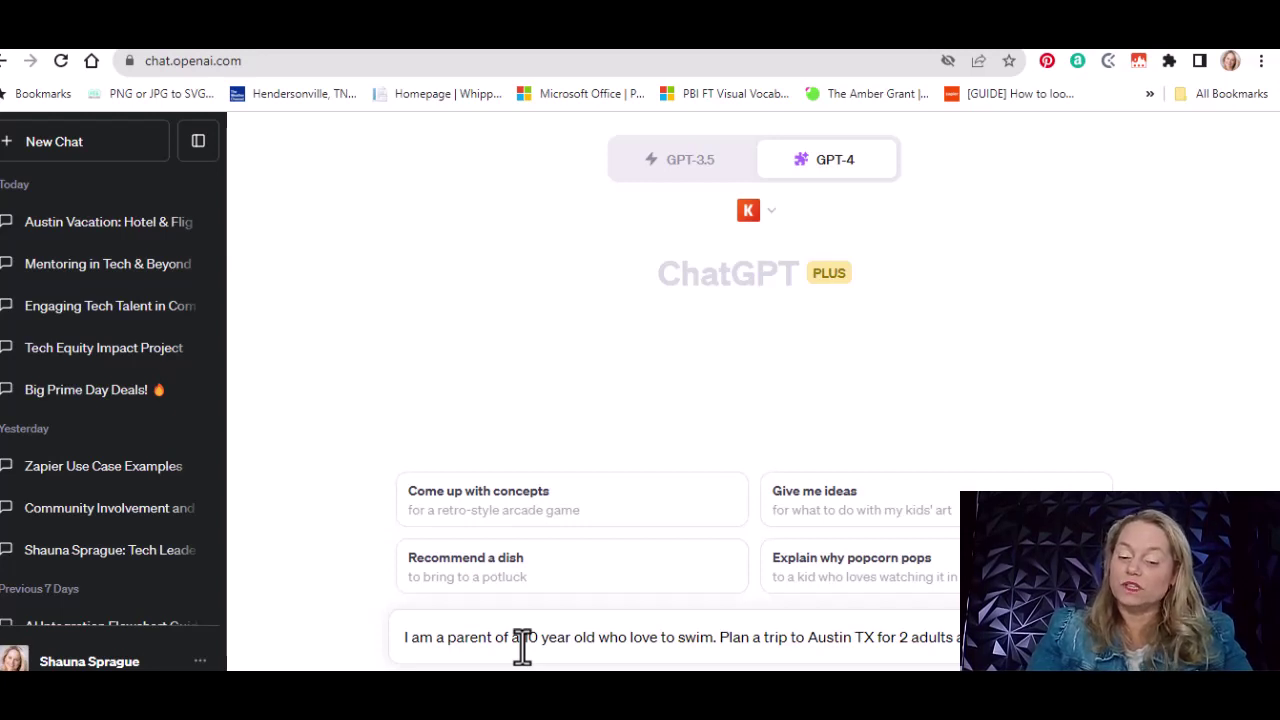
left_click(657, 640)
type("s")
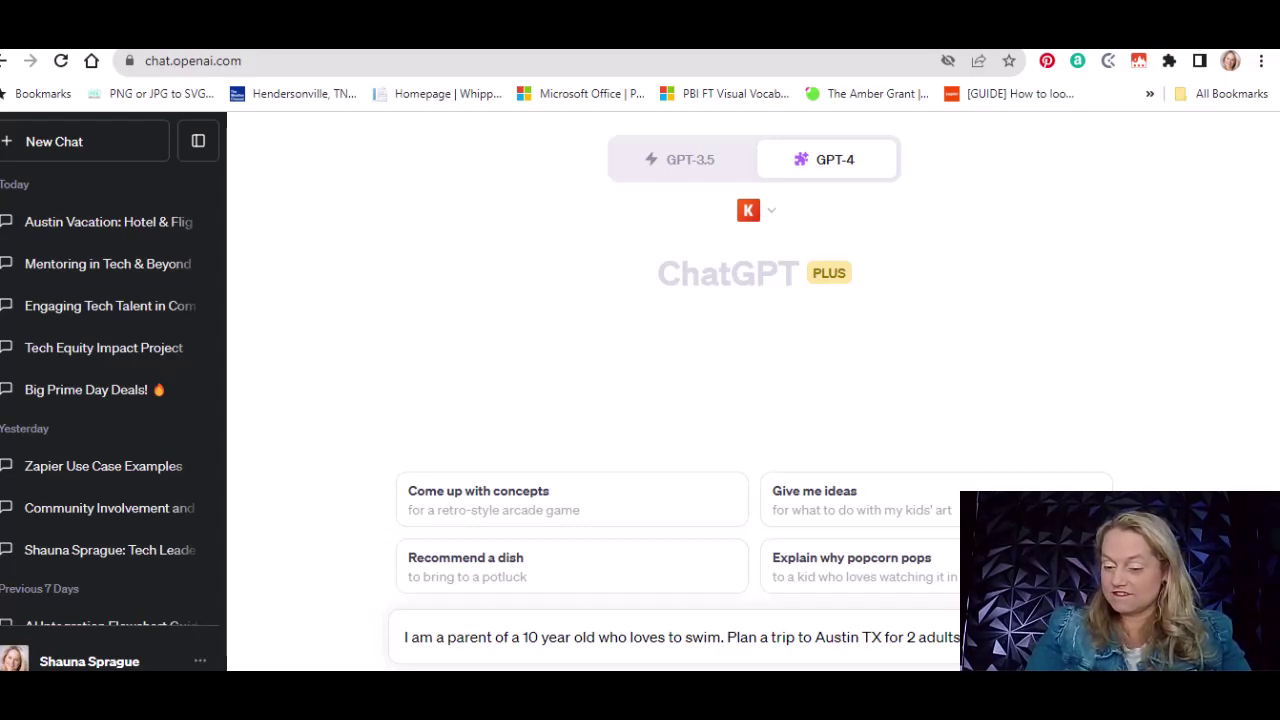
Step: Append "for Nashville TN, to Austin" to the end of the trip prompt
type("form")
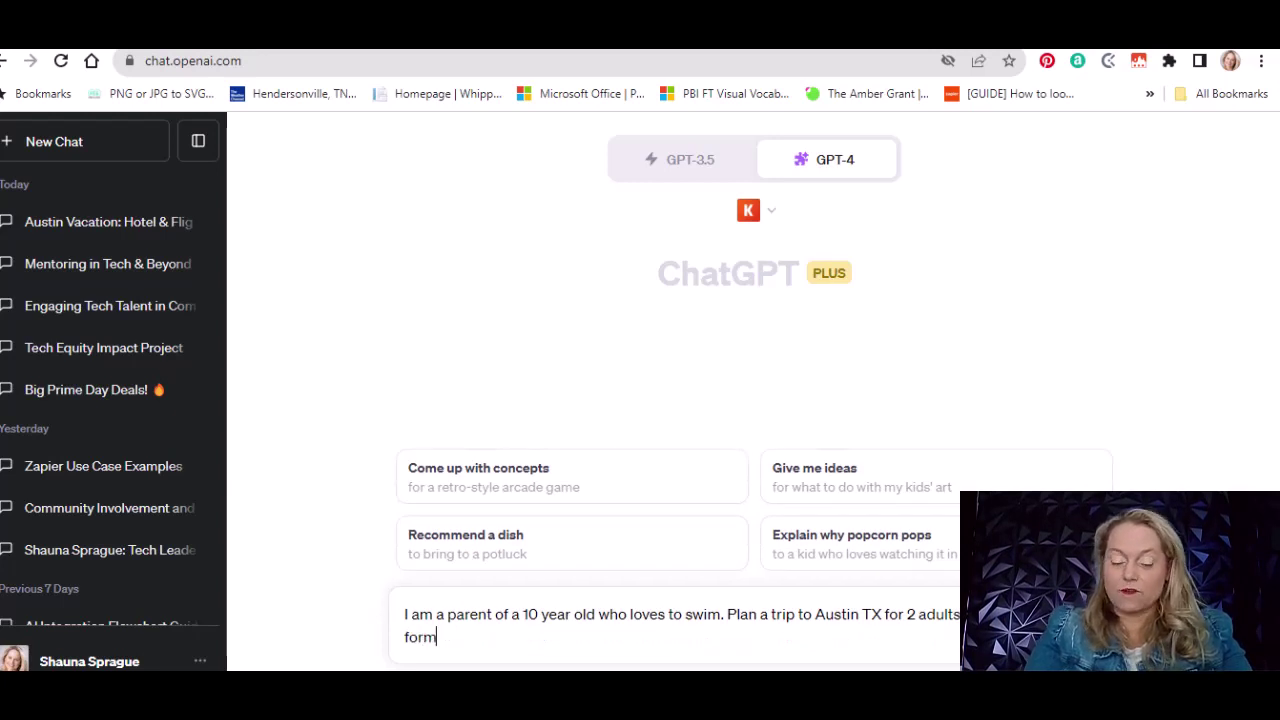
key("BackSpace")
type("Nashville TN")
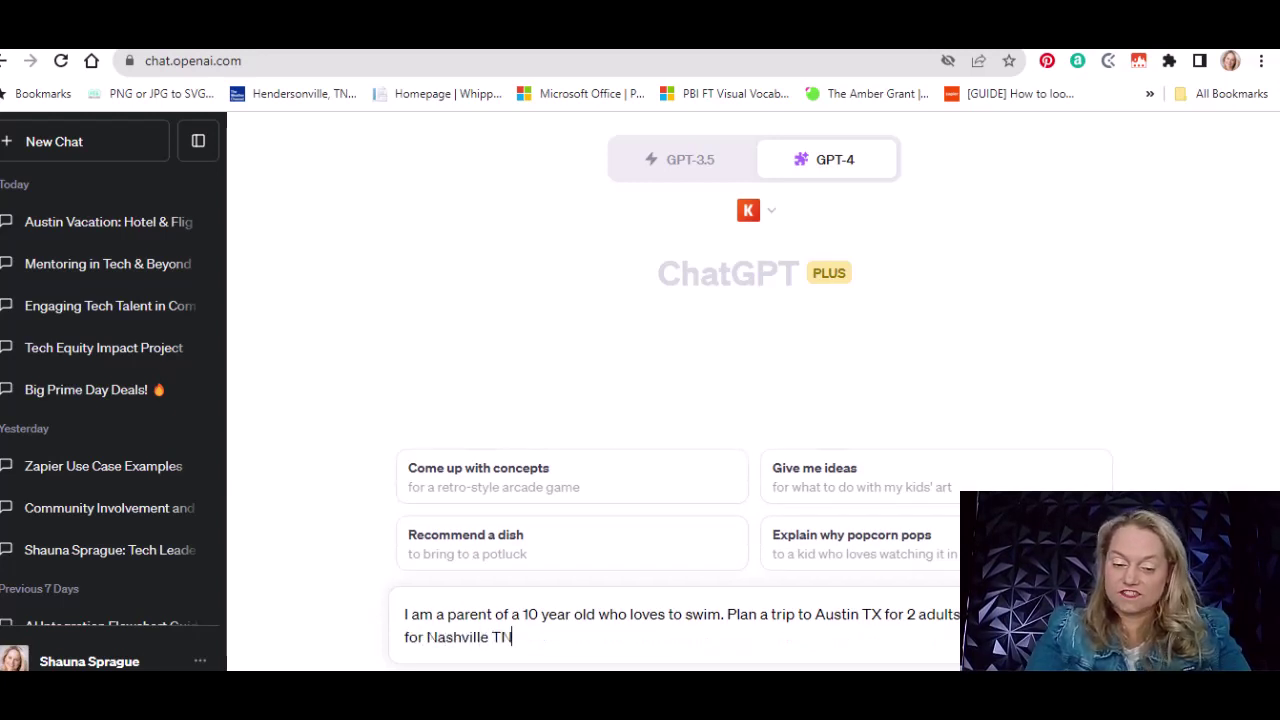
type(", to AUstin")
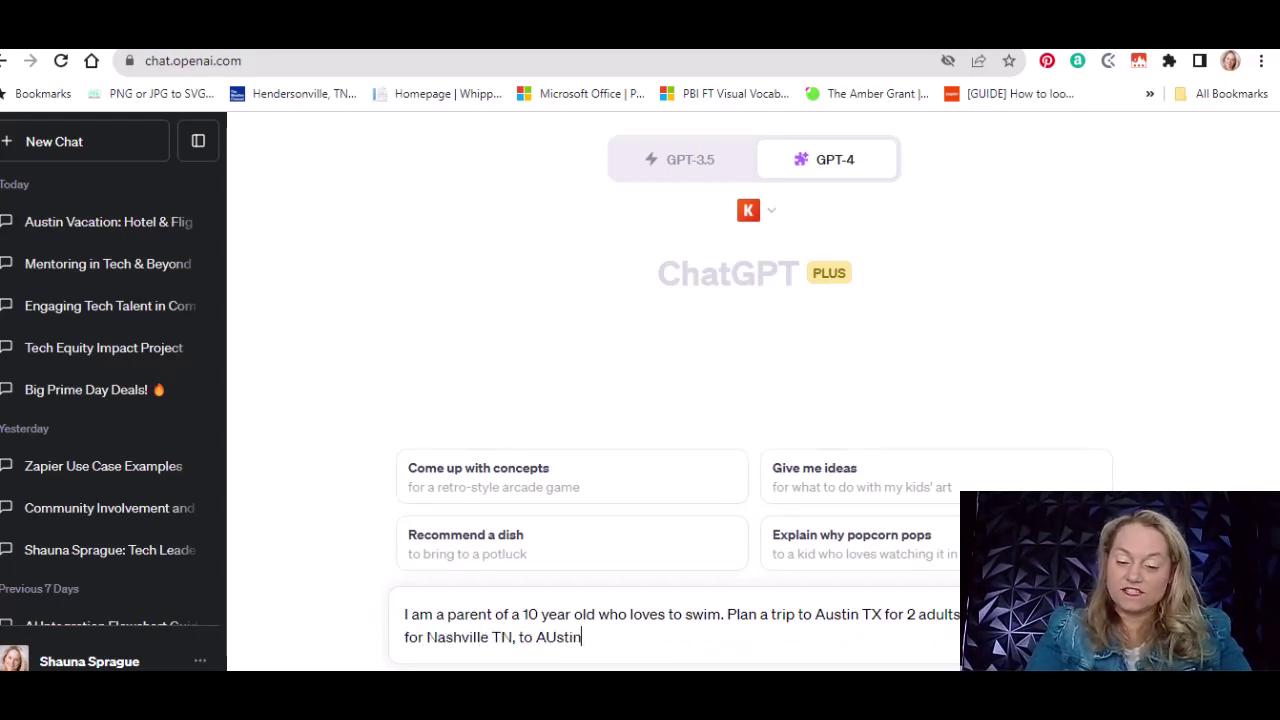
key("BackSpace")
key("BackSpace")
key("BackSpace")
key("BackSpace")
key("BackSpace")
type("ustin")
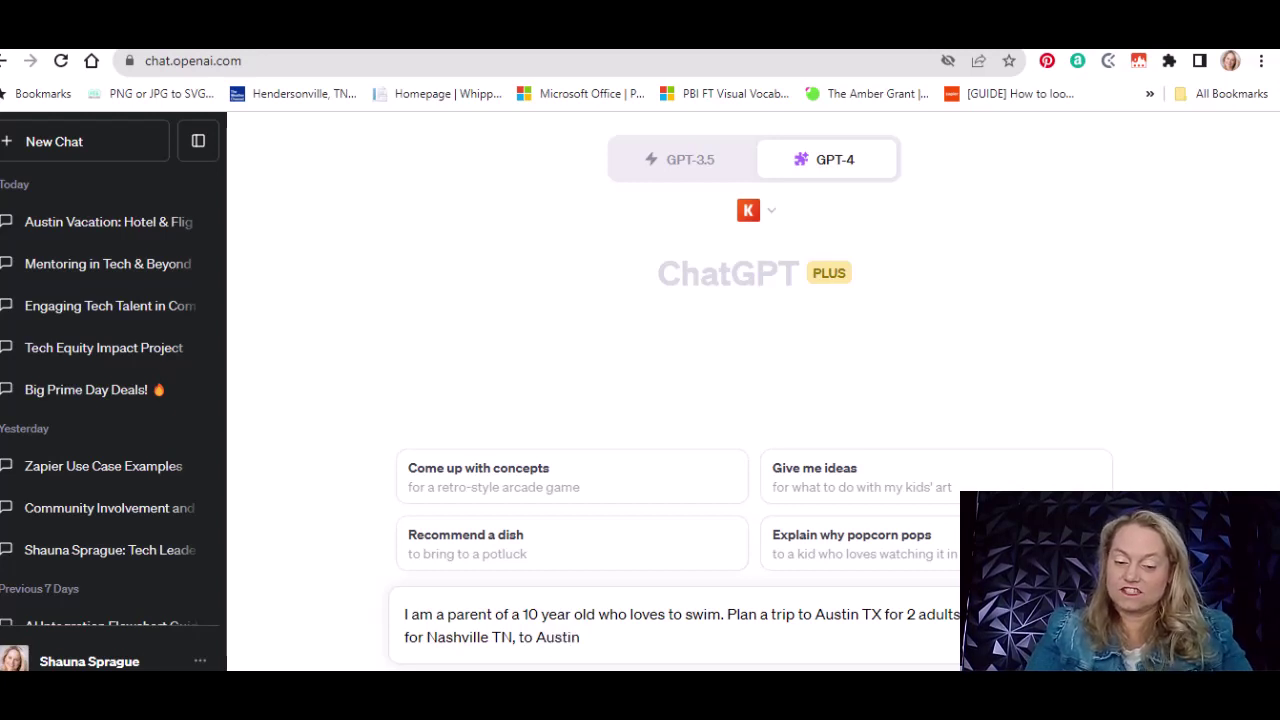
Step: Append "Make the flight is direct and the hotel is kid friendly." to the trip prompt as a new sentence
type(". Make the ")
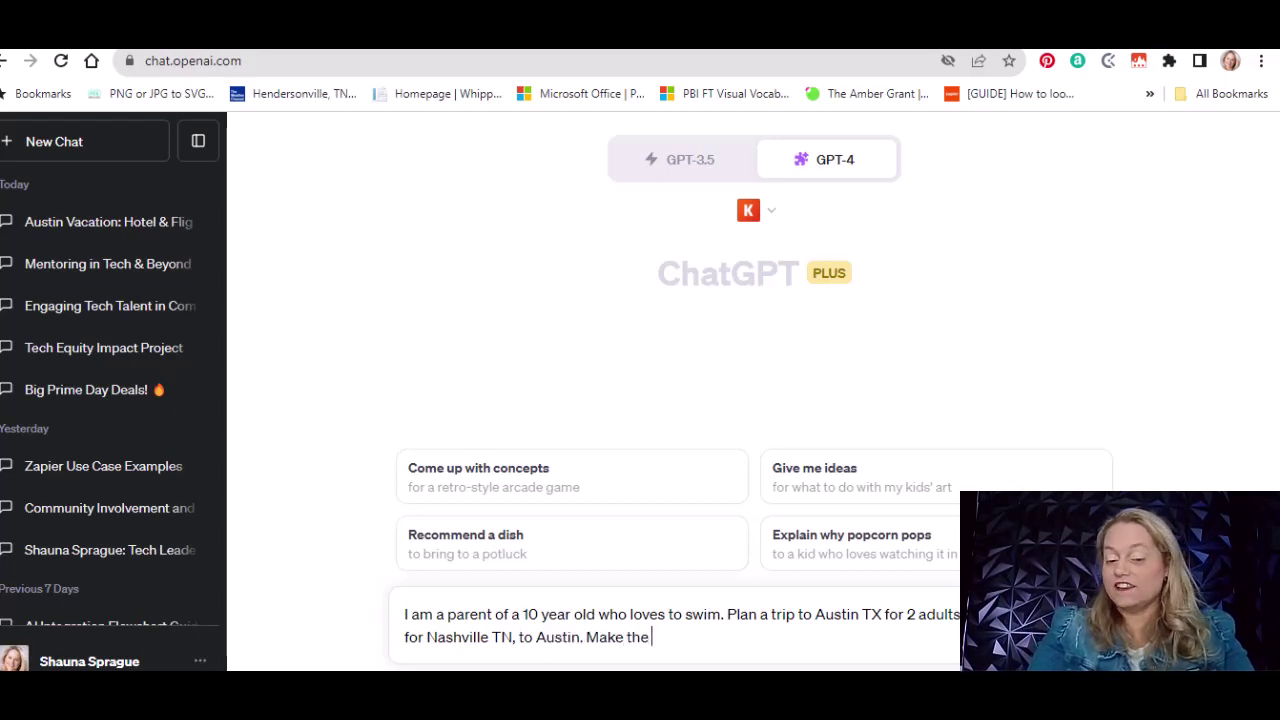
type("flight s")
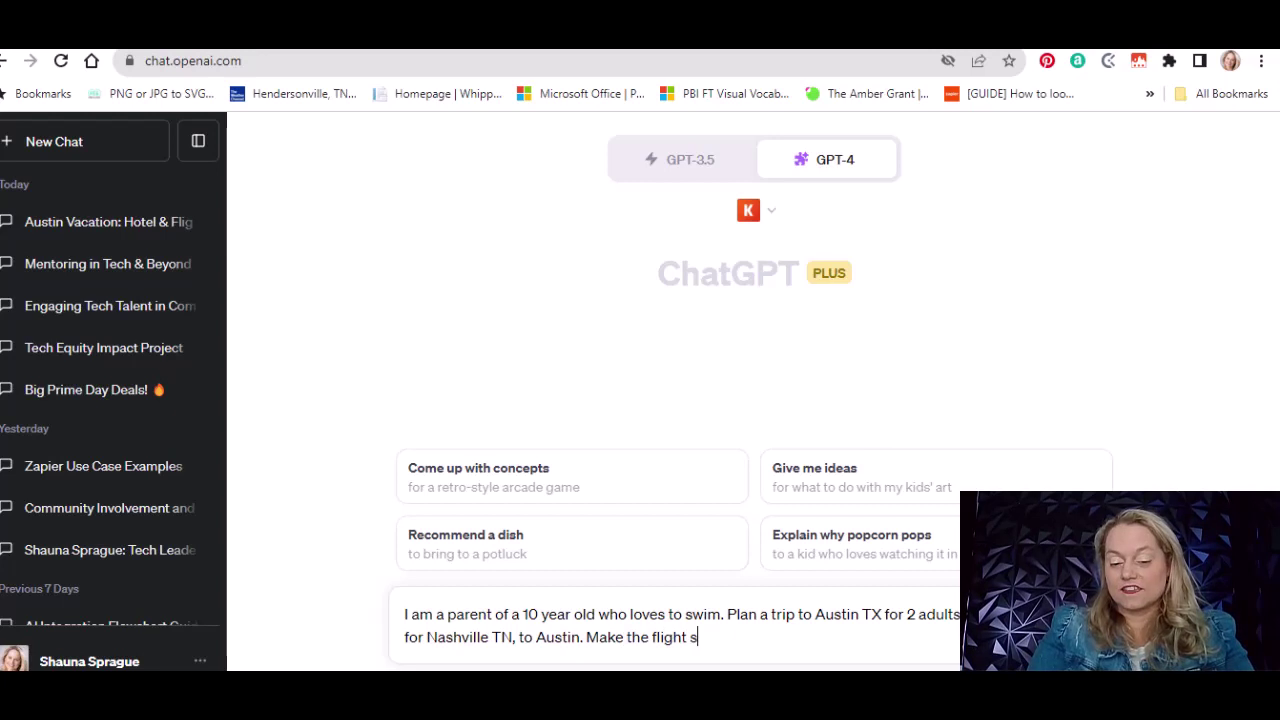
key("BackSpace")
type("is direct and t")
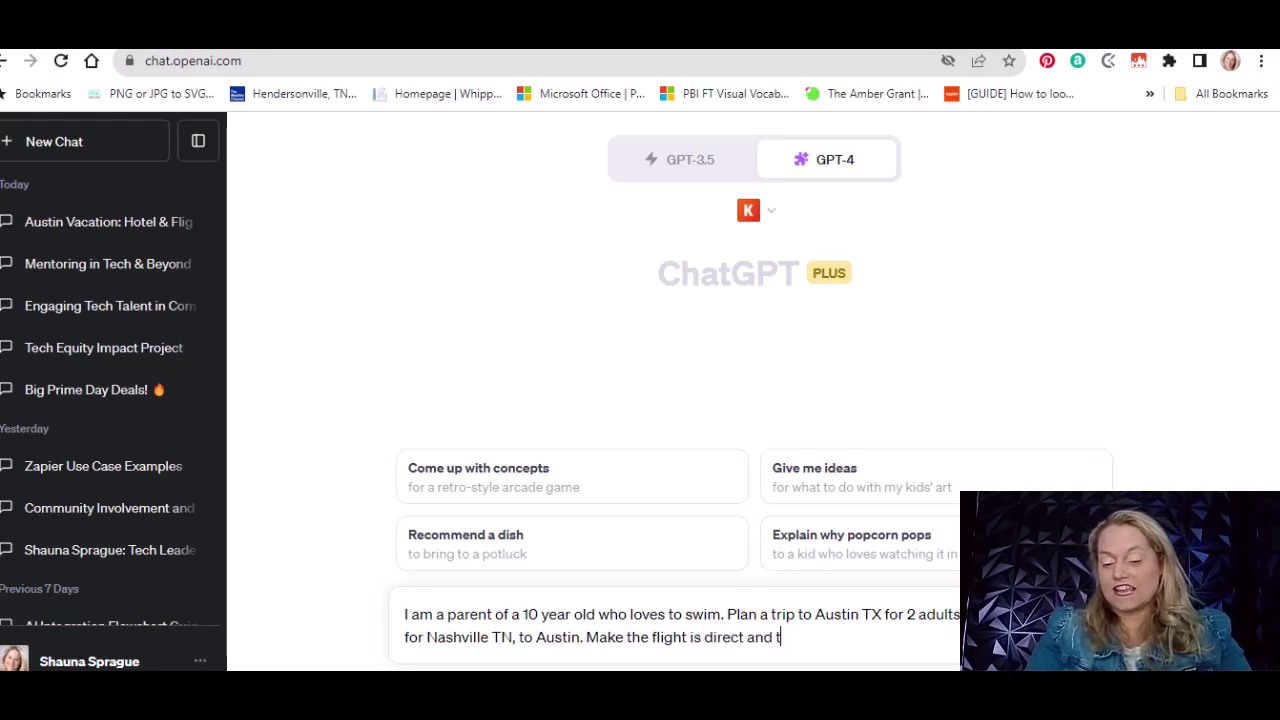
type("he hotel ki")
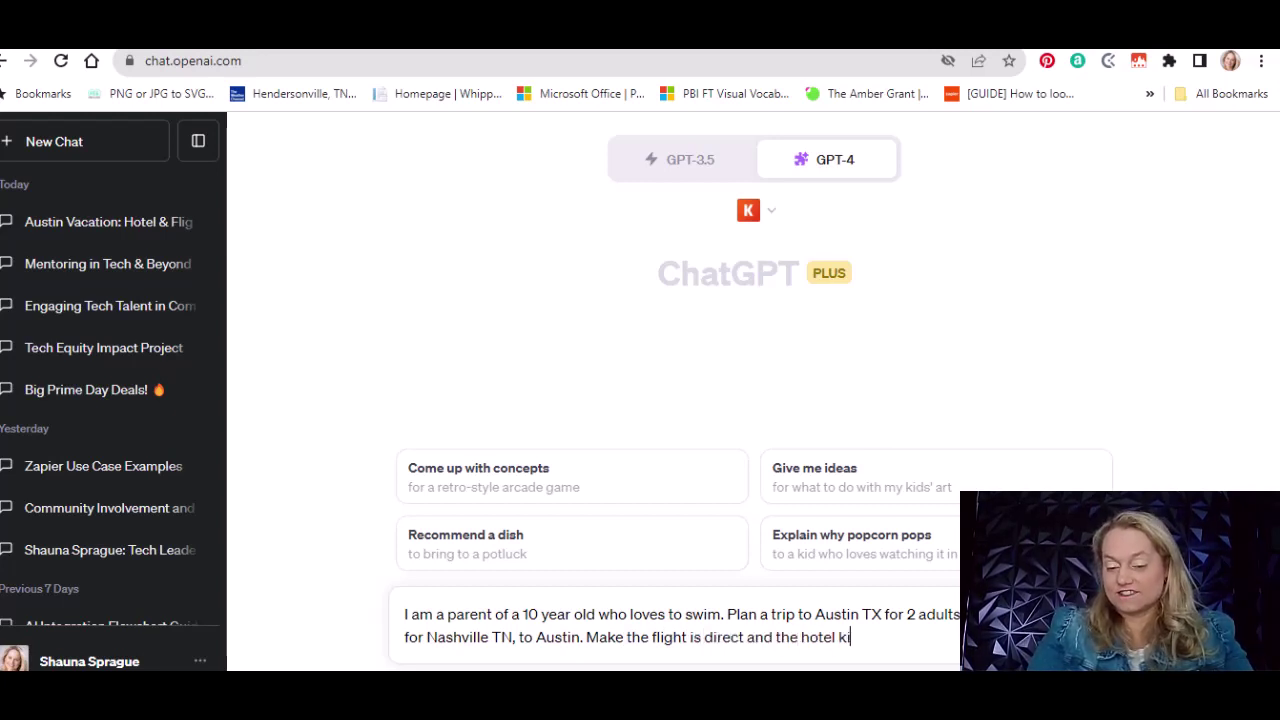
key("BackSpace")
type("is ki")
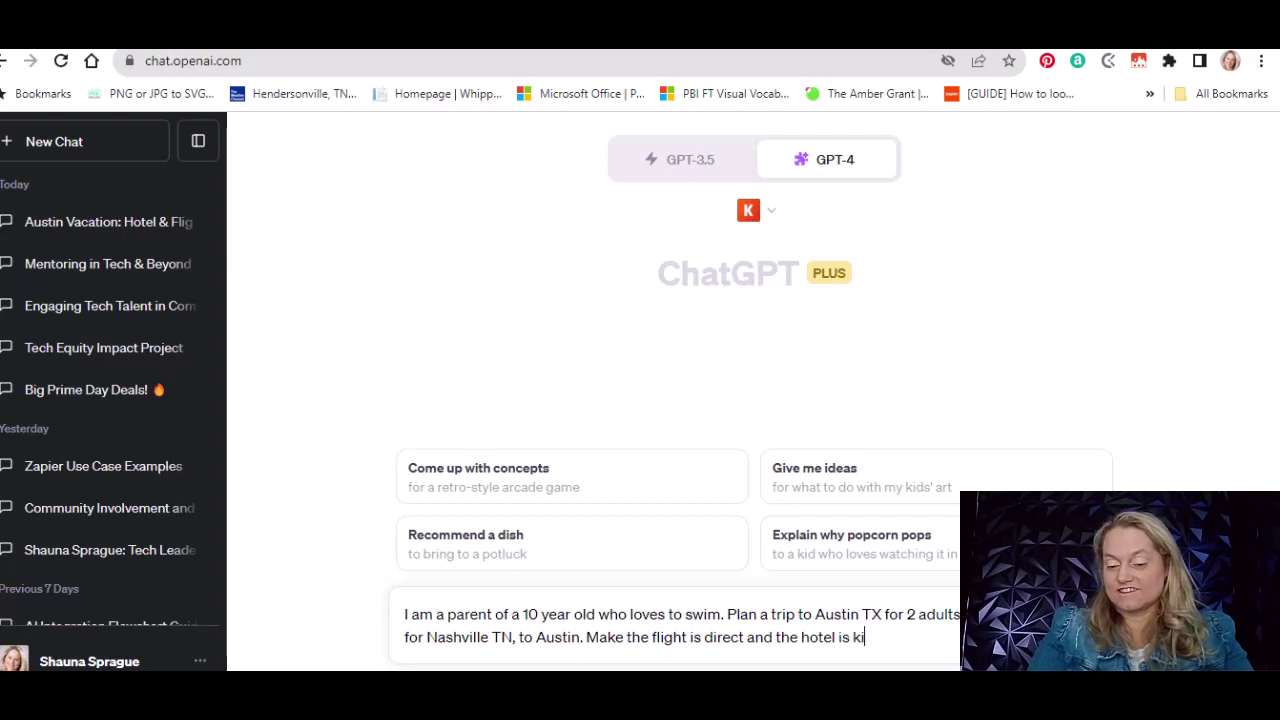
type("d friendly.")
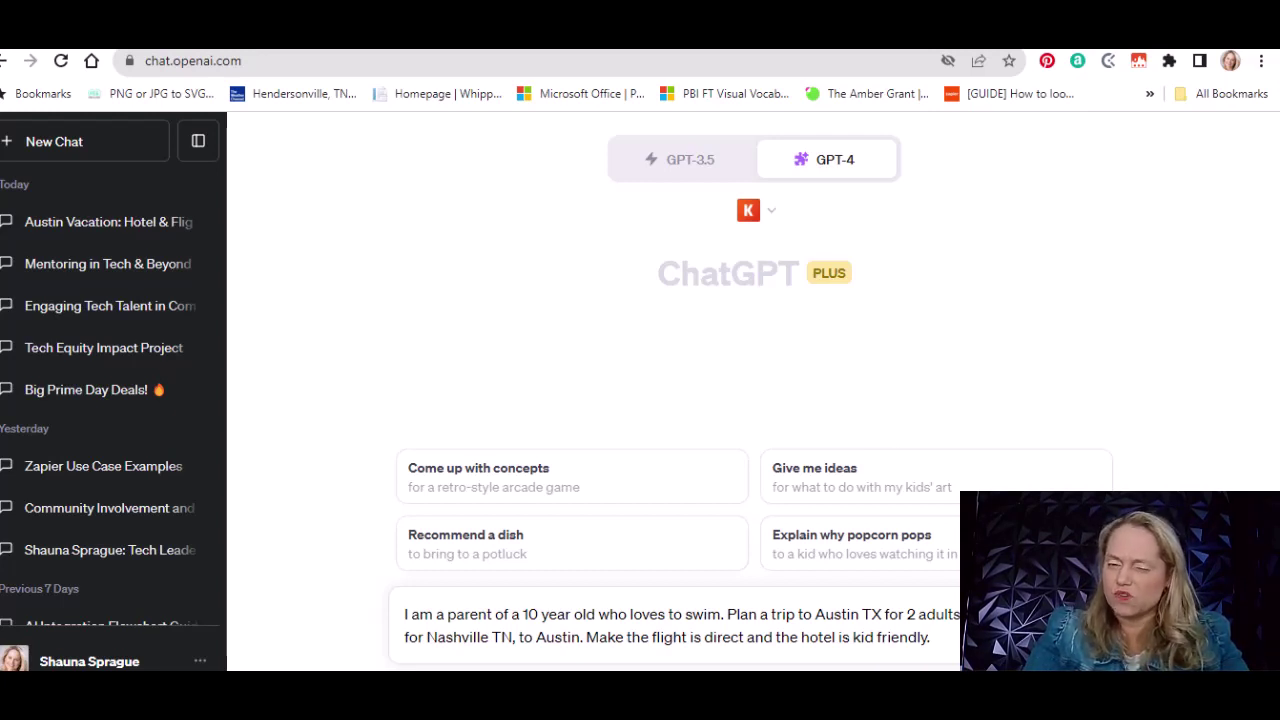
Step: Add "Make sure the hotels are close to kid attractions." to the end of the trip prompt and send it
type("Mak ")
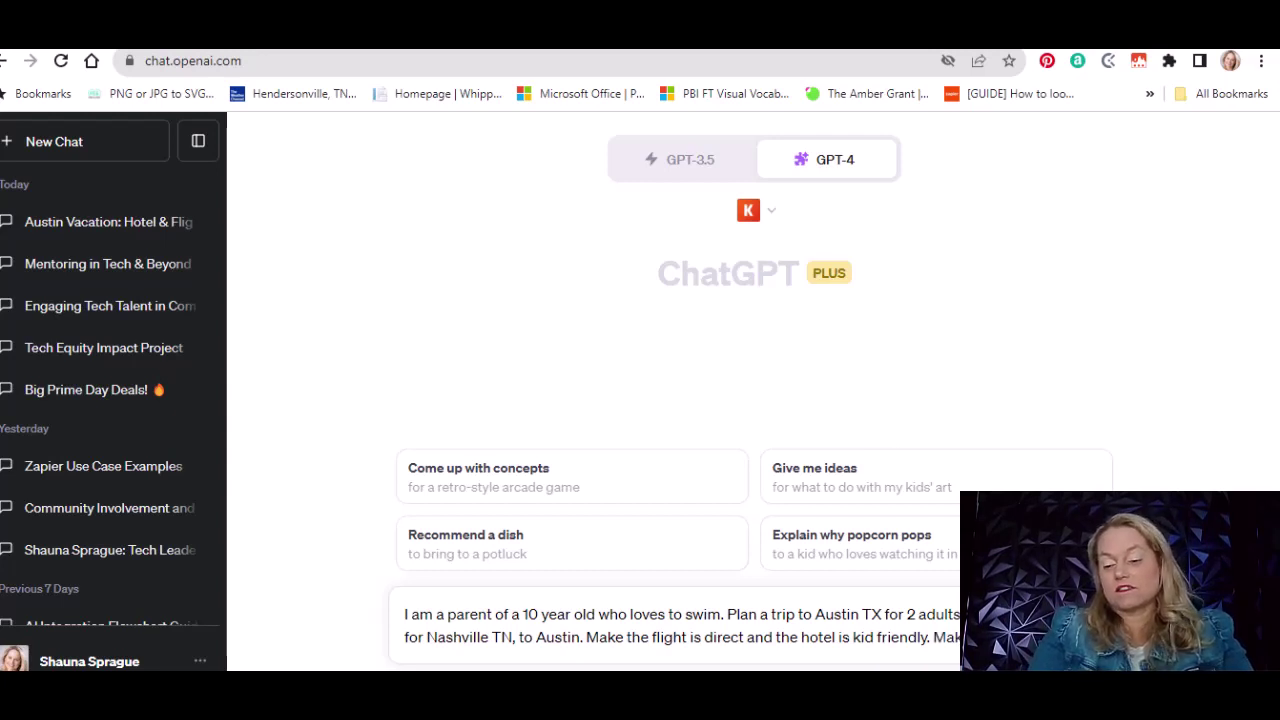
type("are clo")
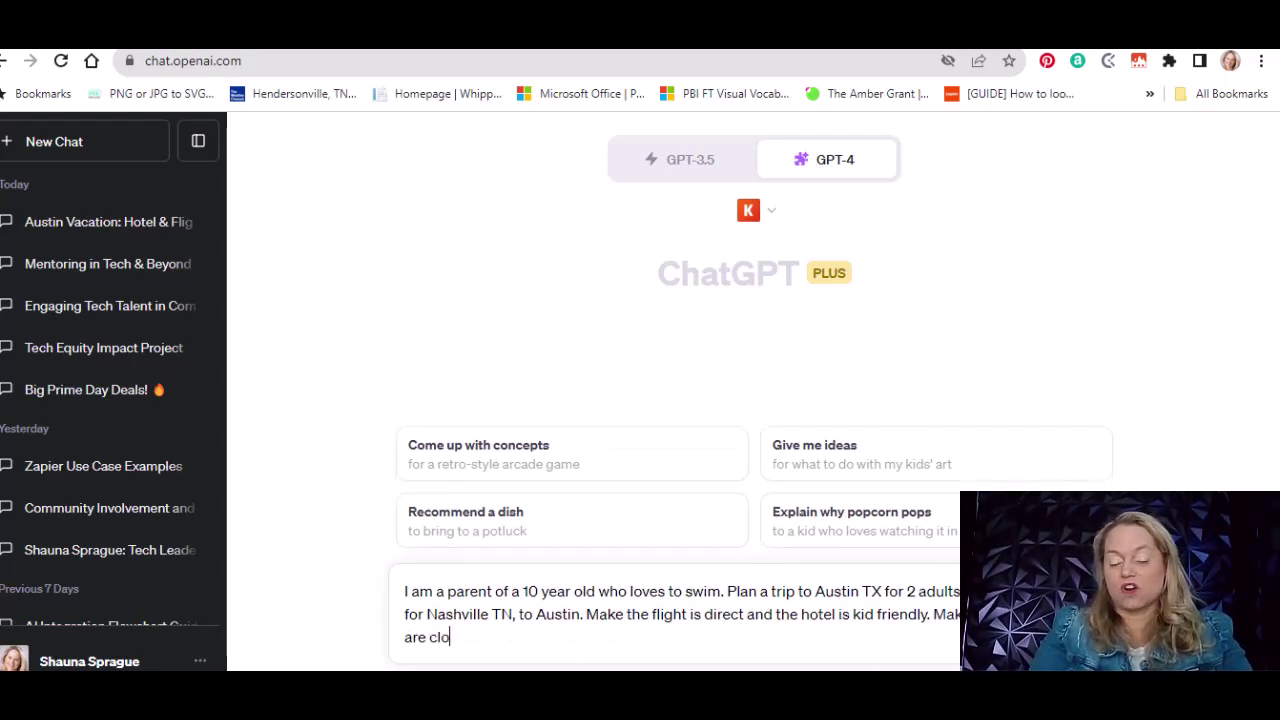
type("se to kid ")
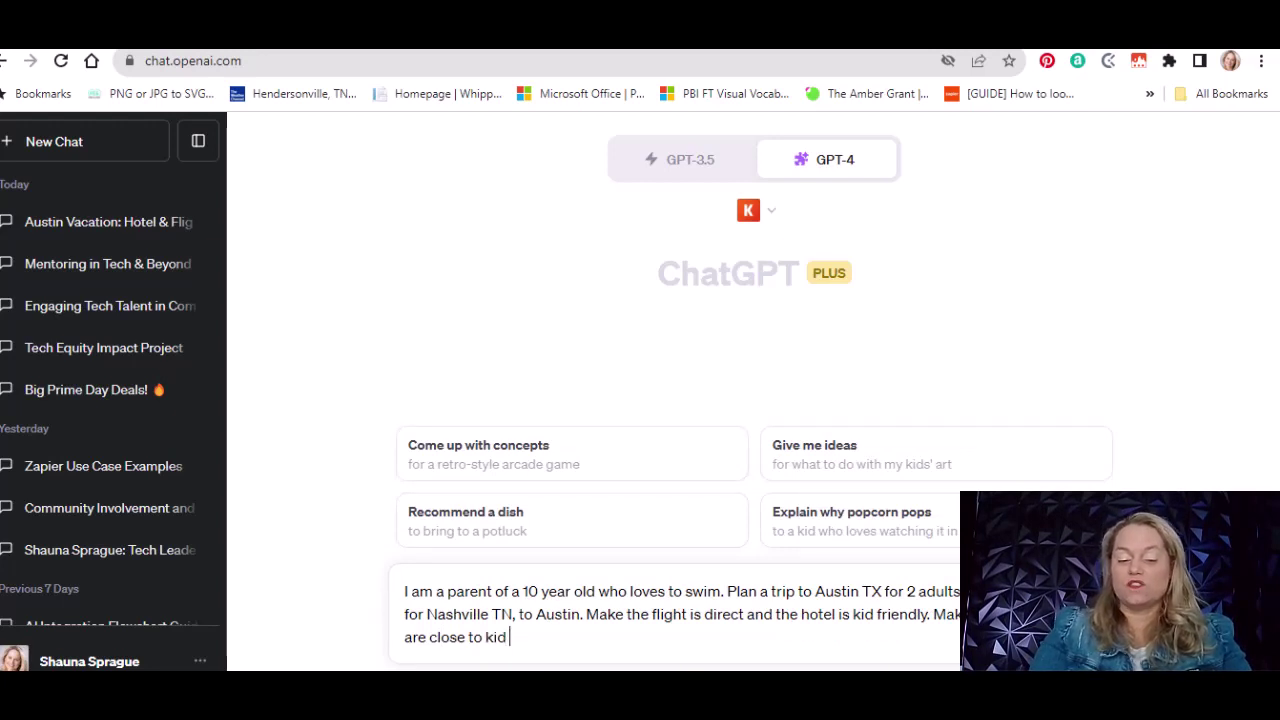
type("attractions.")
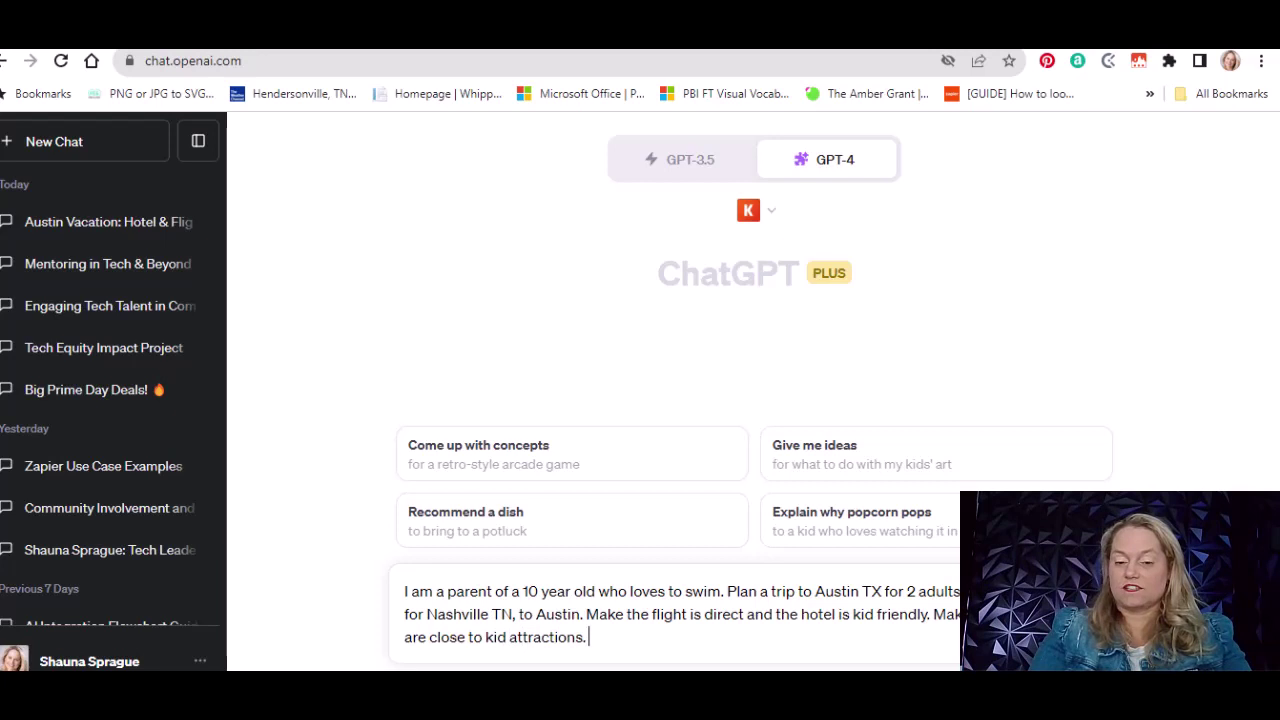
key("Return")
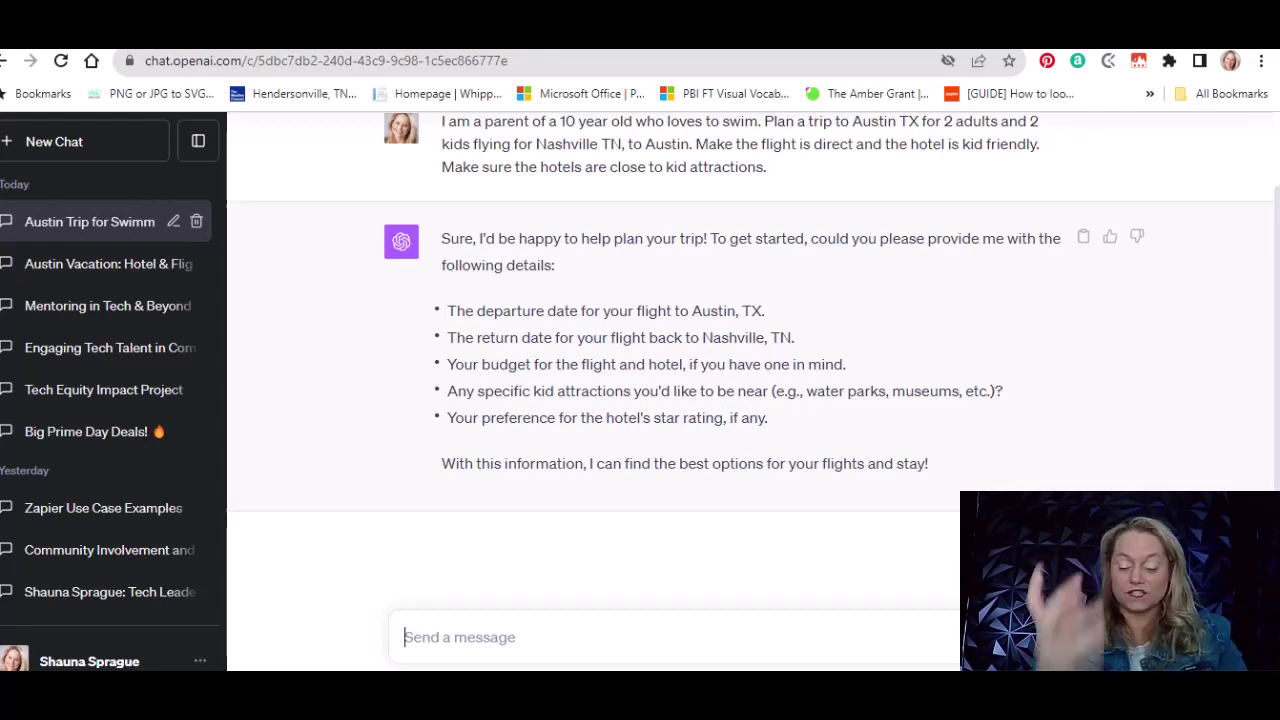
Step: Enter the travel dates in the reply as "Leaving Dec. 9 and returning Dec. 15."
type("D")
key("BackSpace")
type("Leadi")
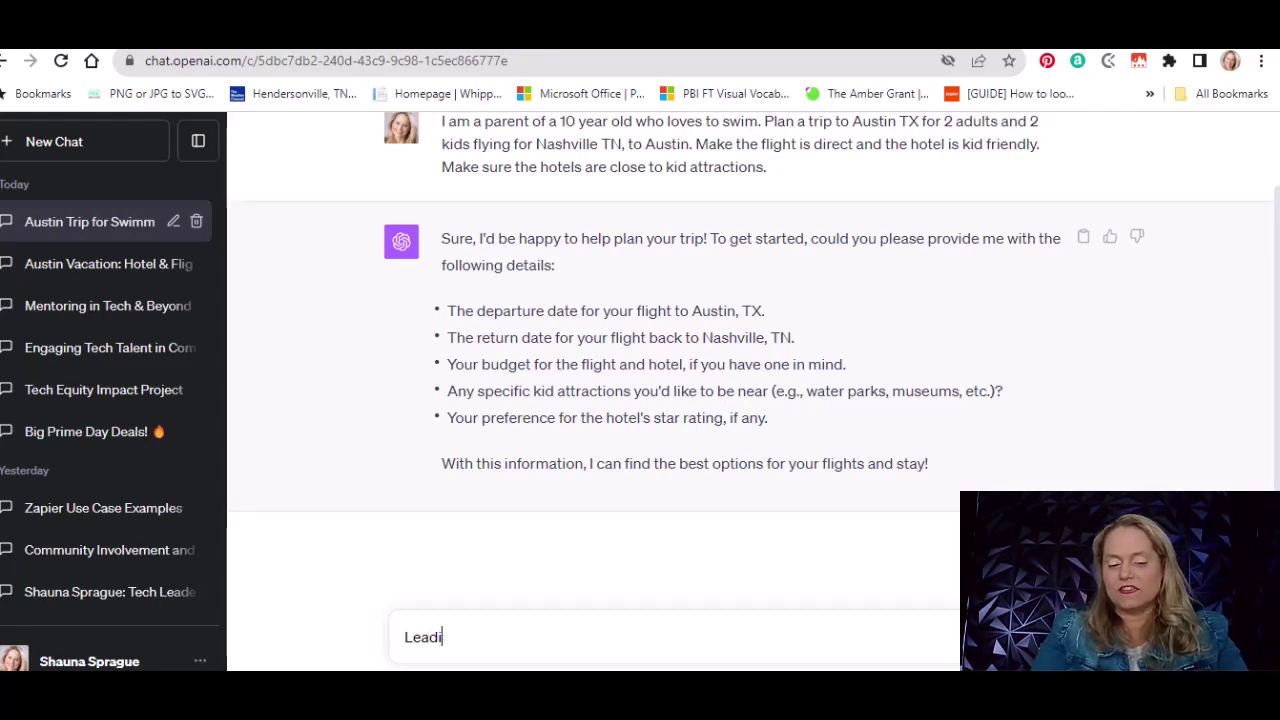
key("BackSpace")
type("ving Dec. 9")
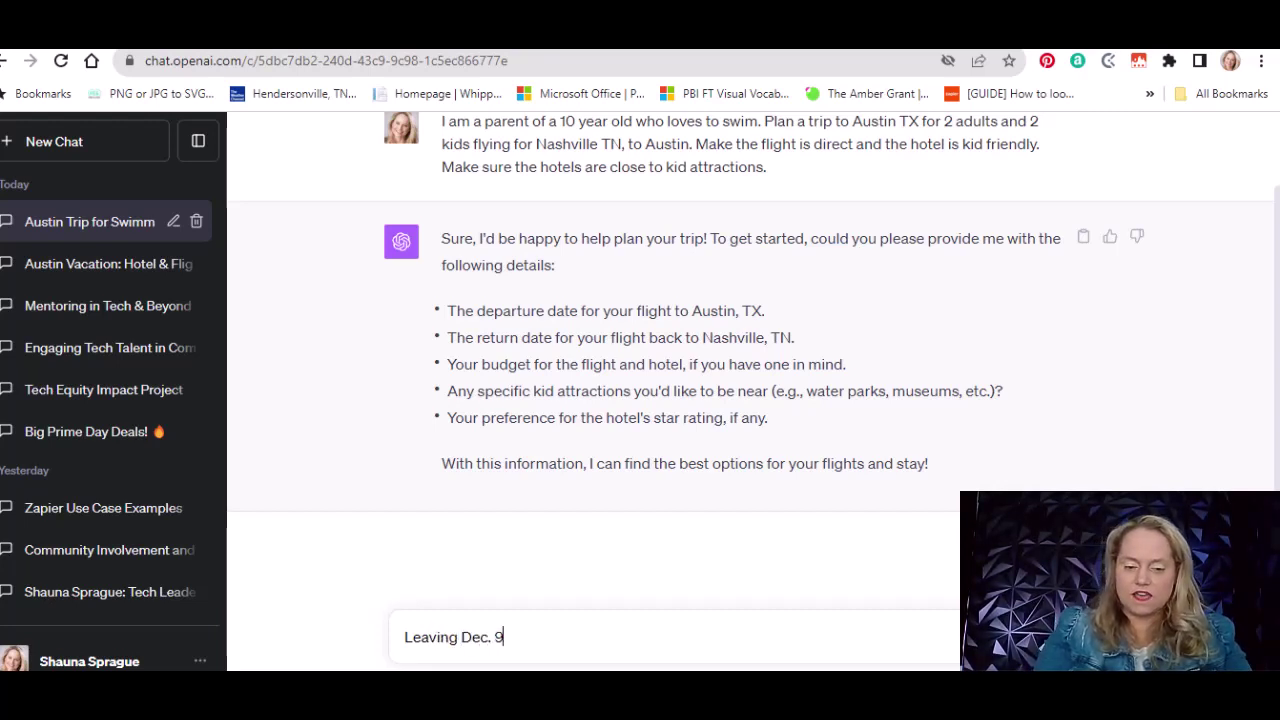
type(" and returning ")
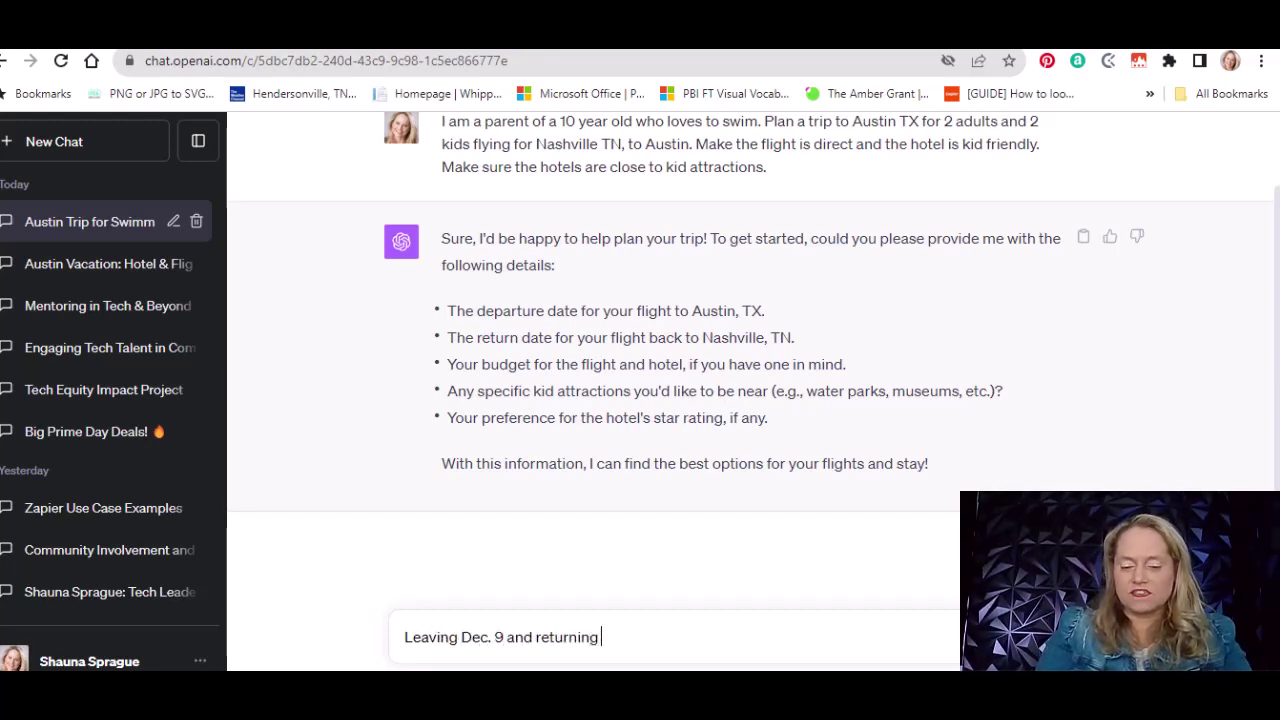
type("Dec. 15")
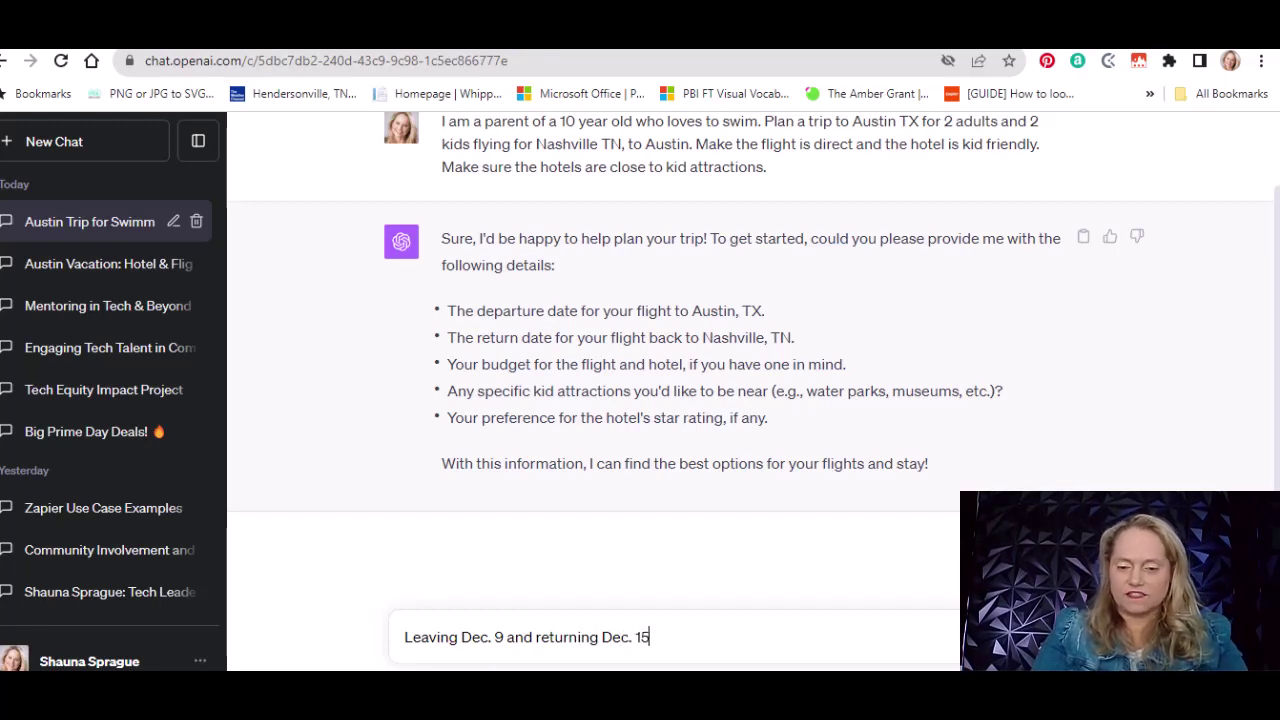
type(".")
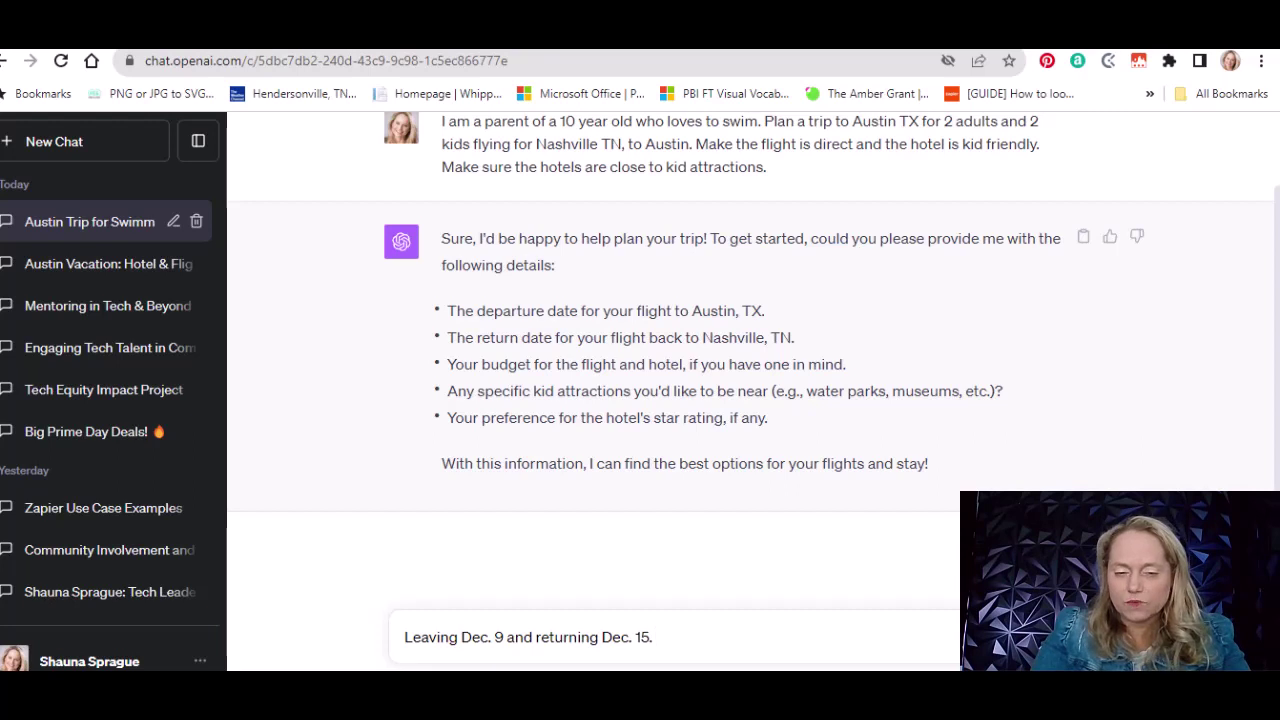
Step: Add "Medium priced hotel. water parks." and a minimum 3-star rating to the reply, and send it
type(" M")
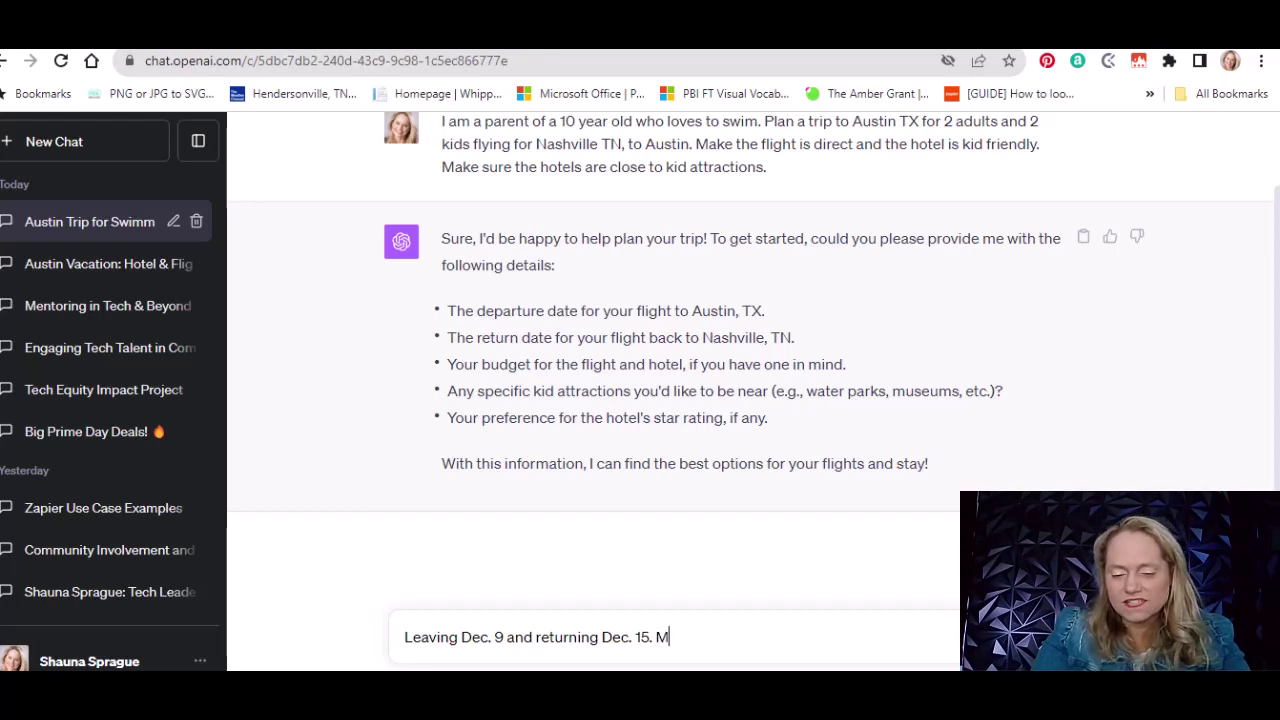
type("edium priced hotel")
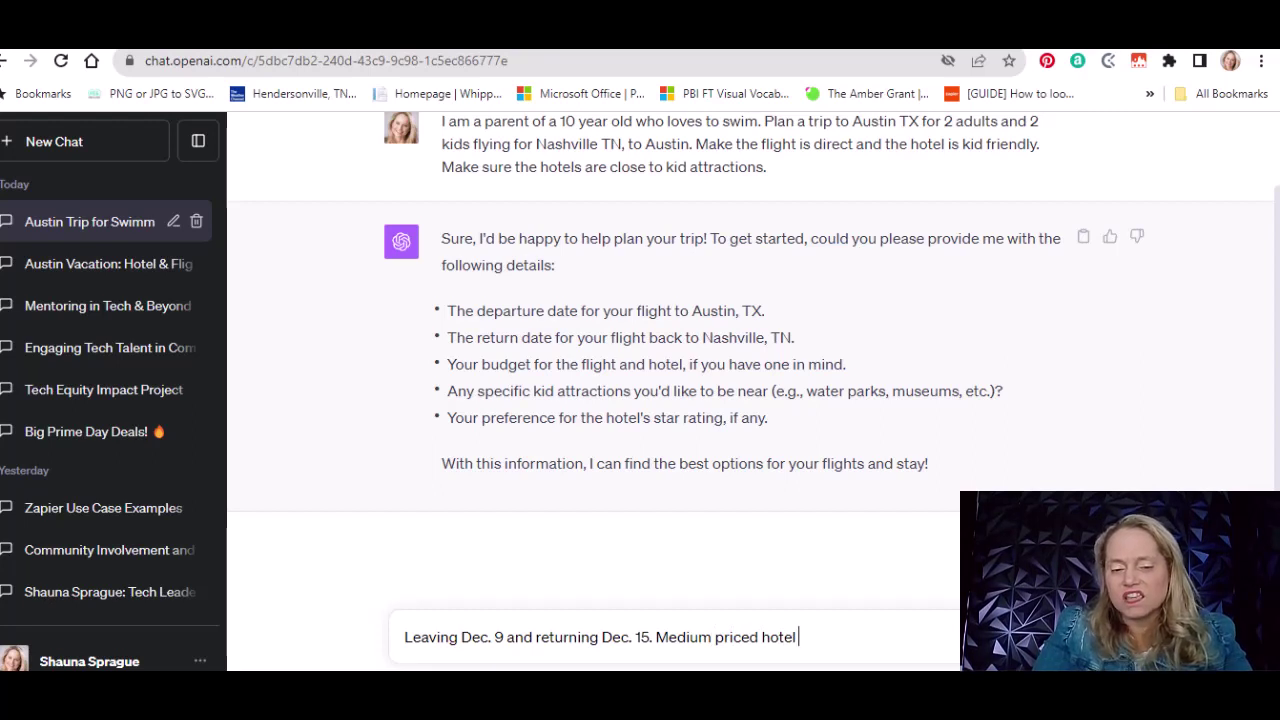
type(".")
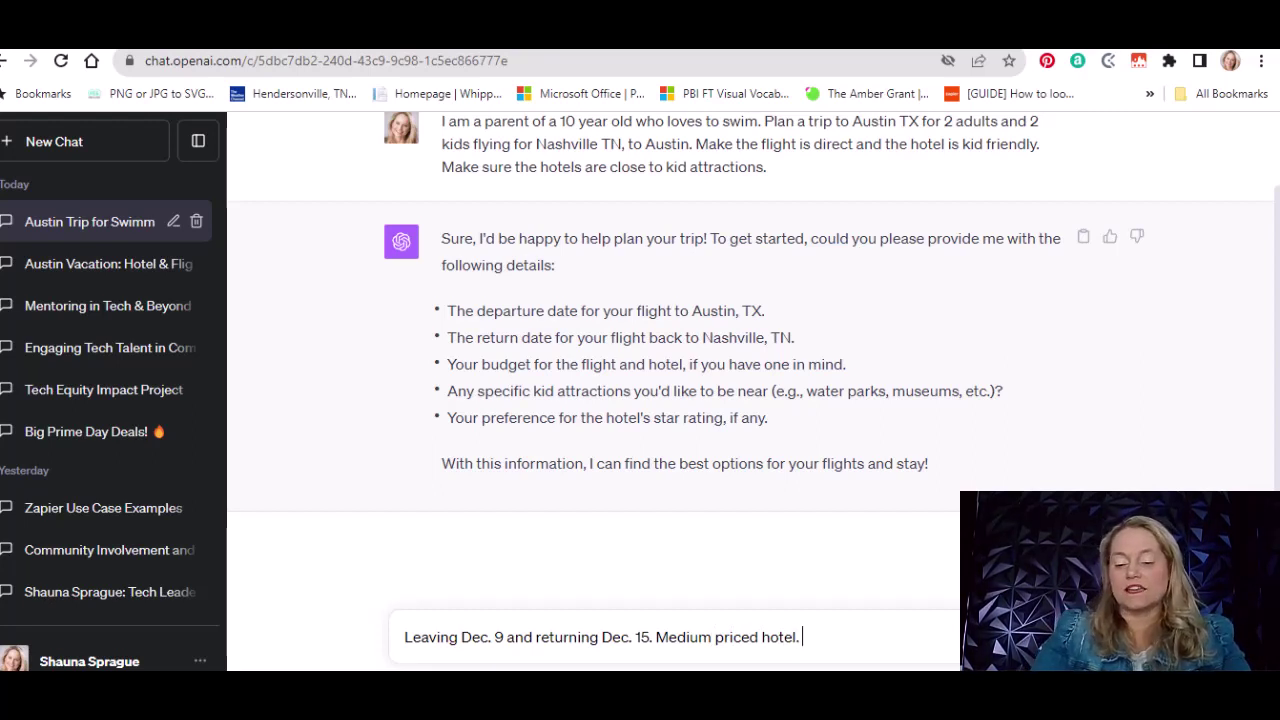
type(" water parks.")
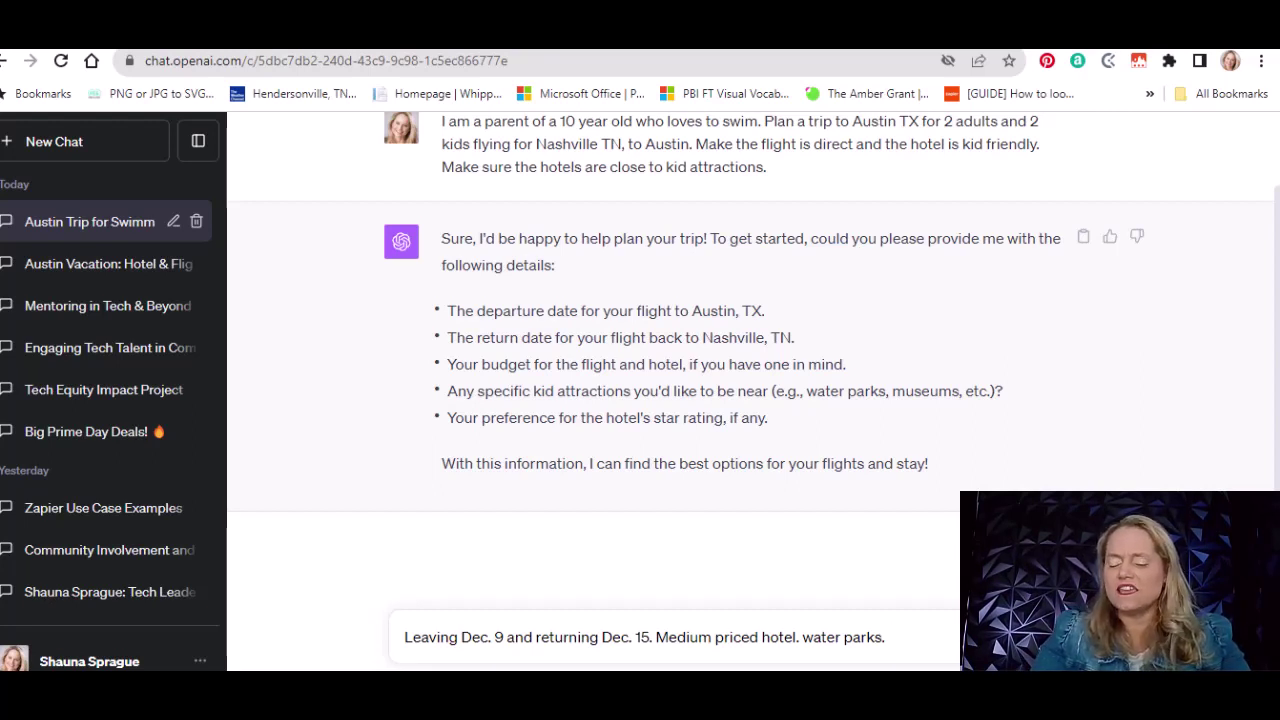
type("minu")
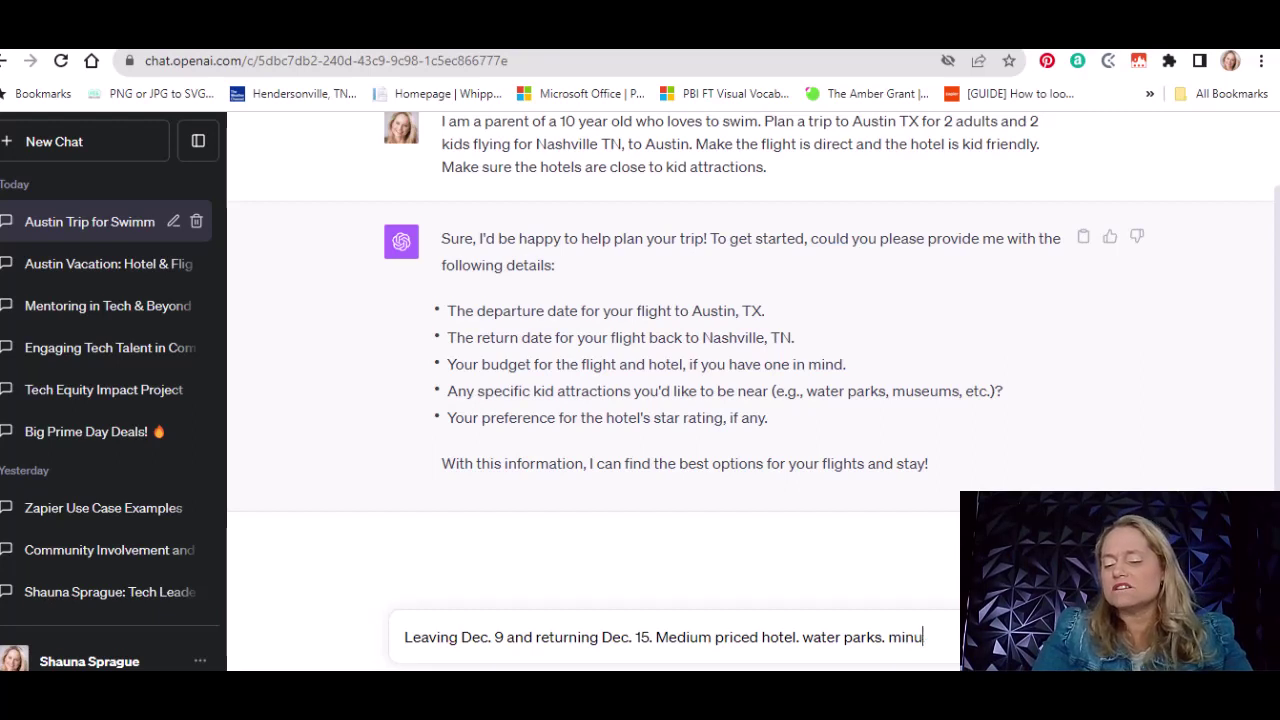
key("BackSpace")
type("imum c")
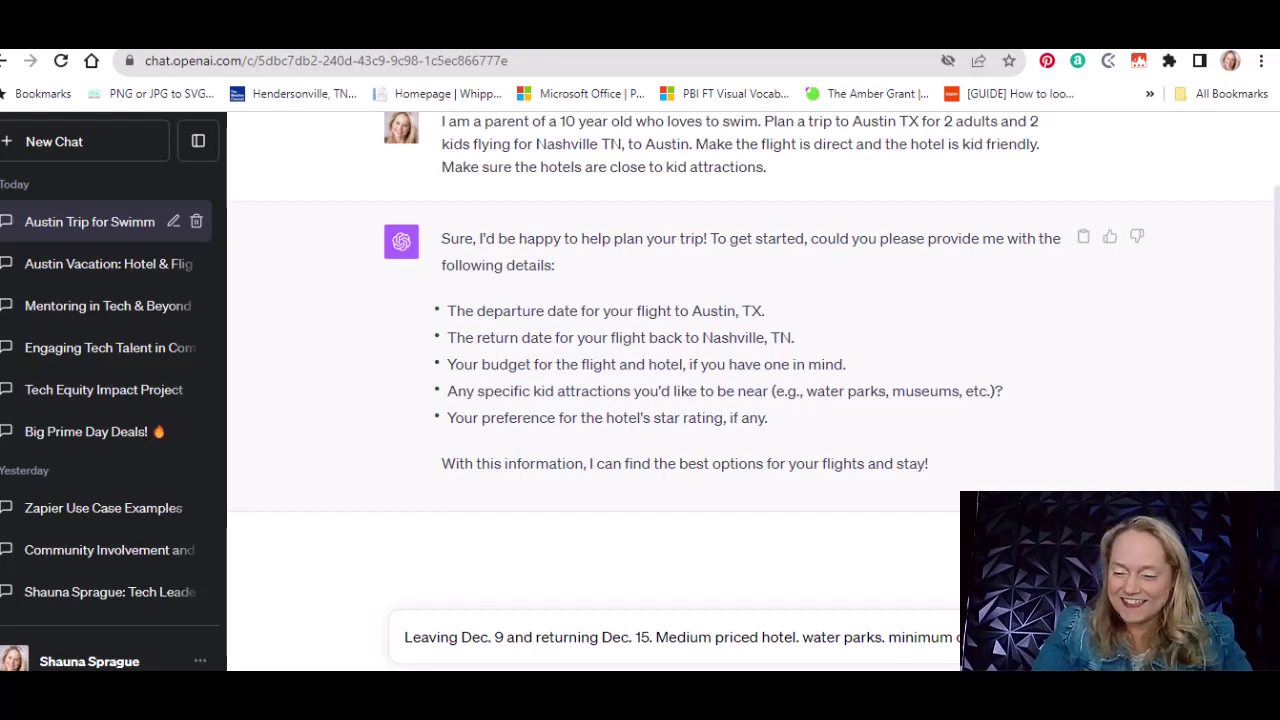
key("Return")
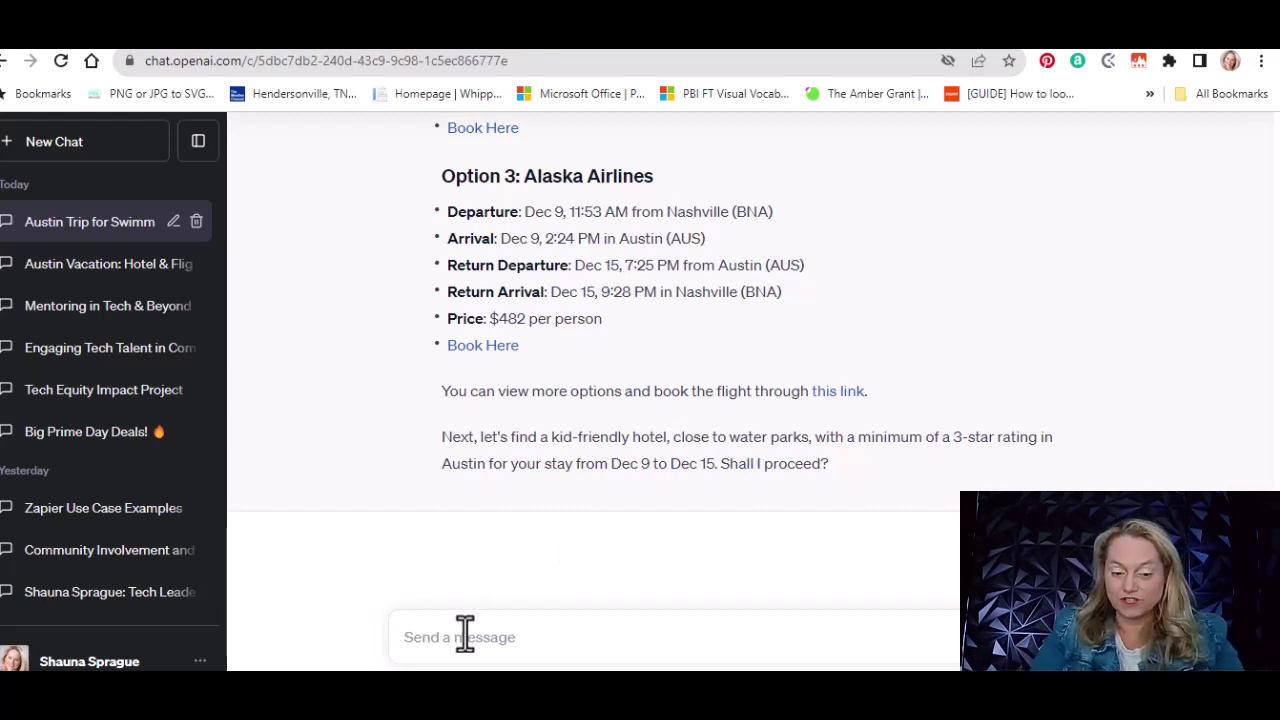
Step: Send the reply "yes proceed" to have the kid-friendly hotel search carried out
type("yes proc")
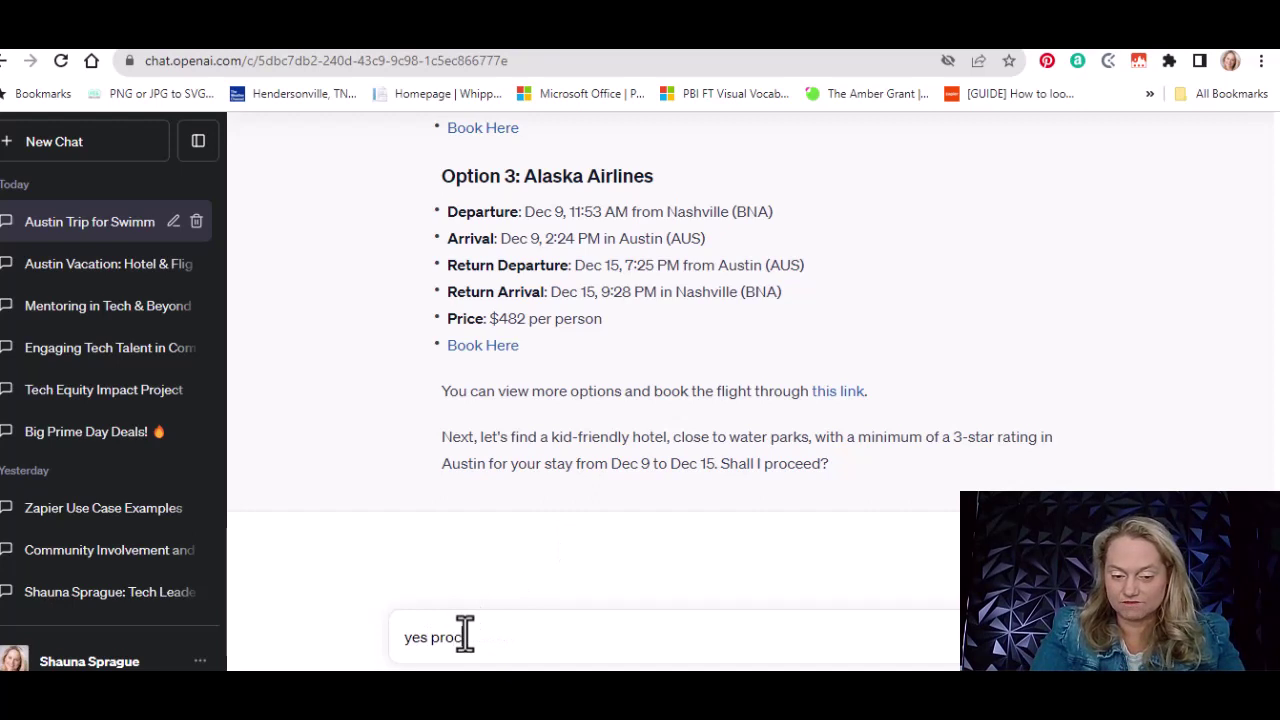
type("eed")
key("Return")
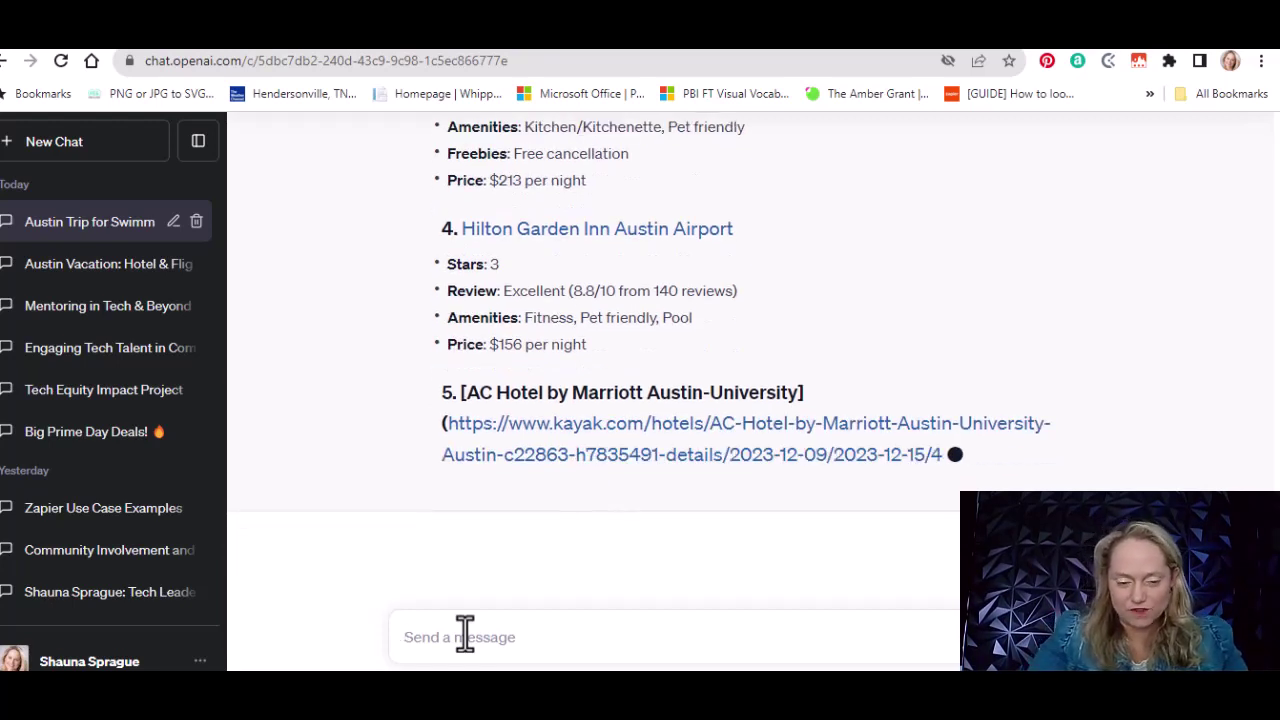
type("N")
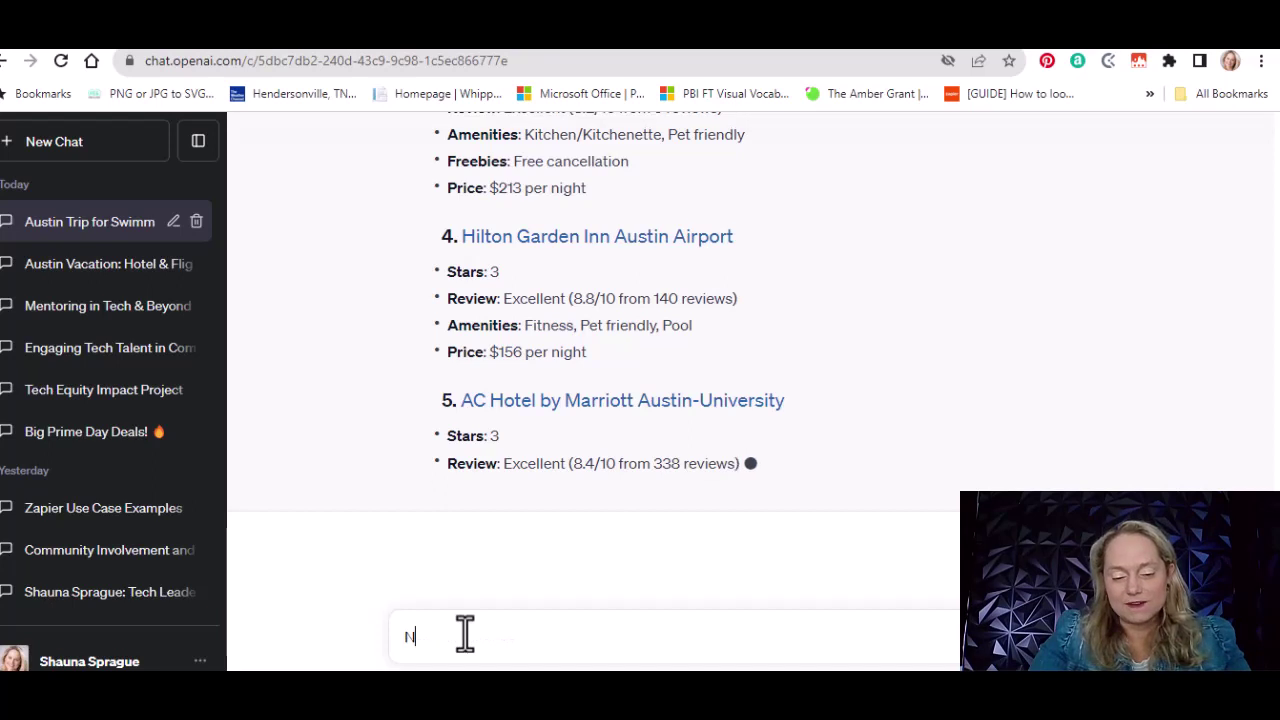
key("BackSpace")
type("A")
key("BackSpace")
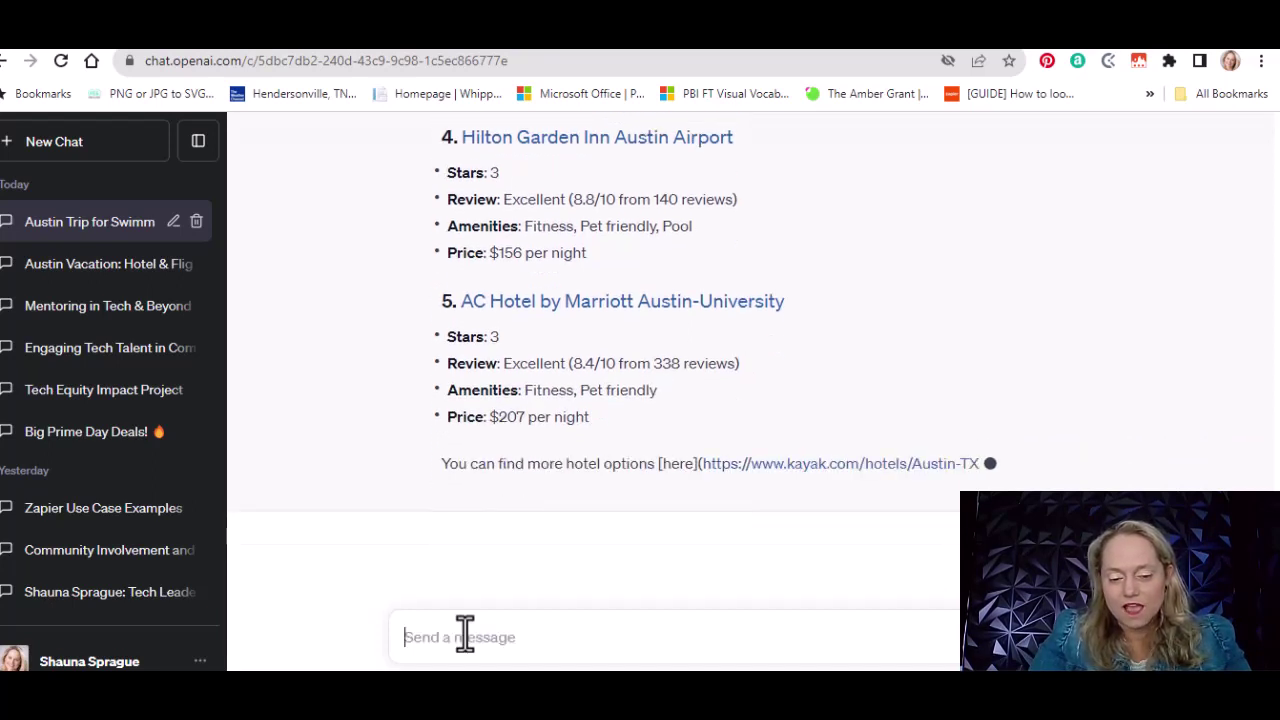
Step: Begin a follow-up message with "I am going to book the Hilton Garden Hotel can you make"
type("I am going to boo")
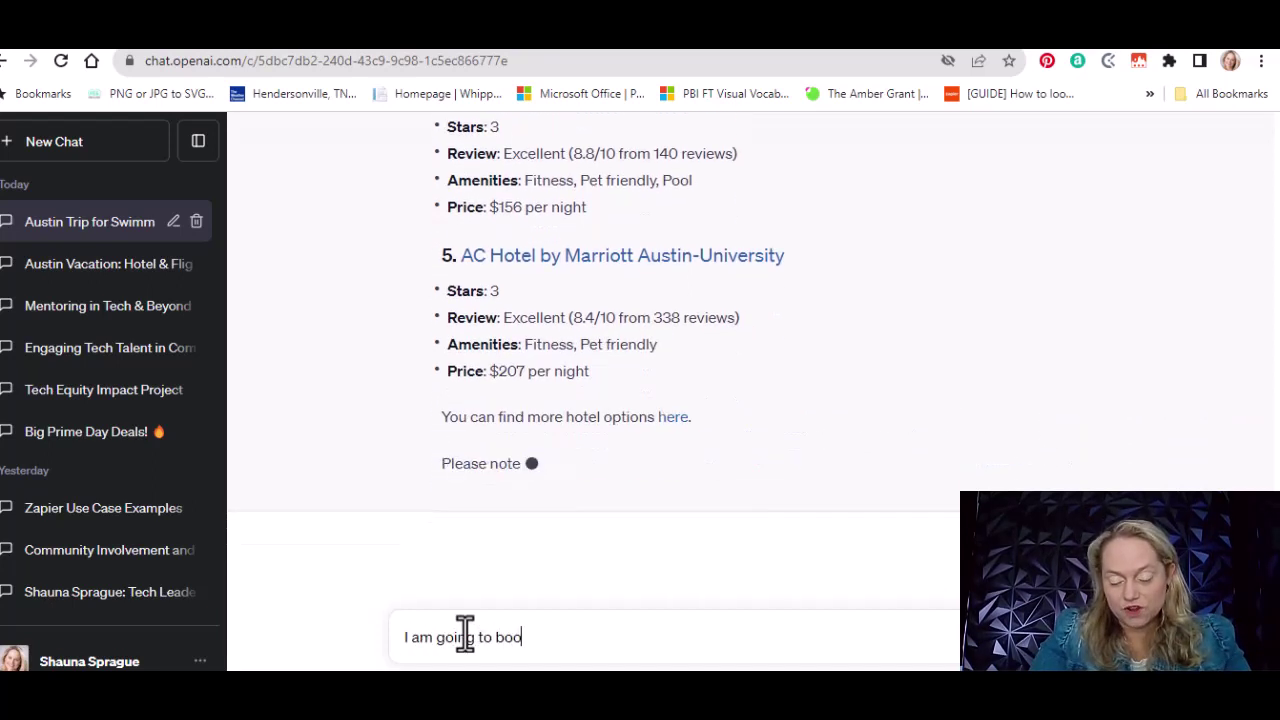
type("k the Hilton Garden")
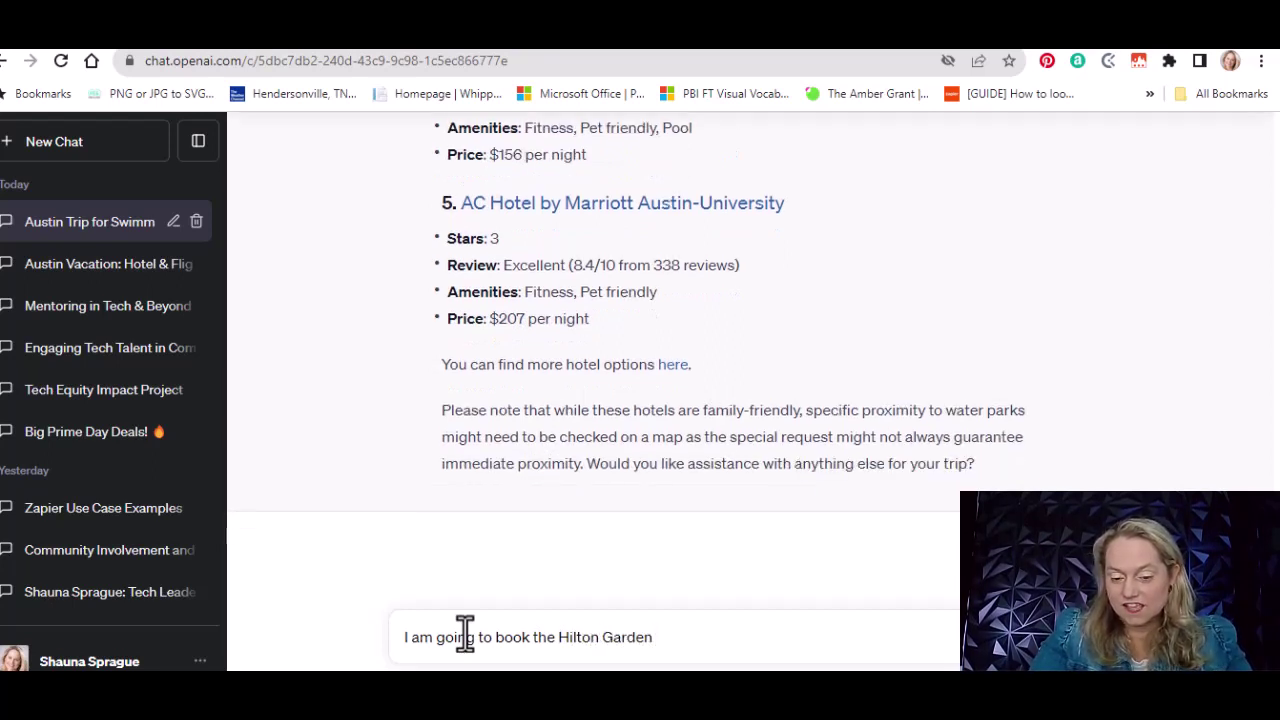
type(" Hotel can you make")
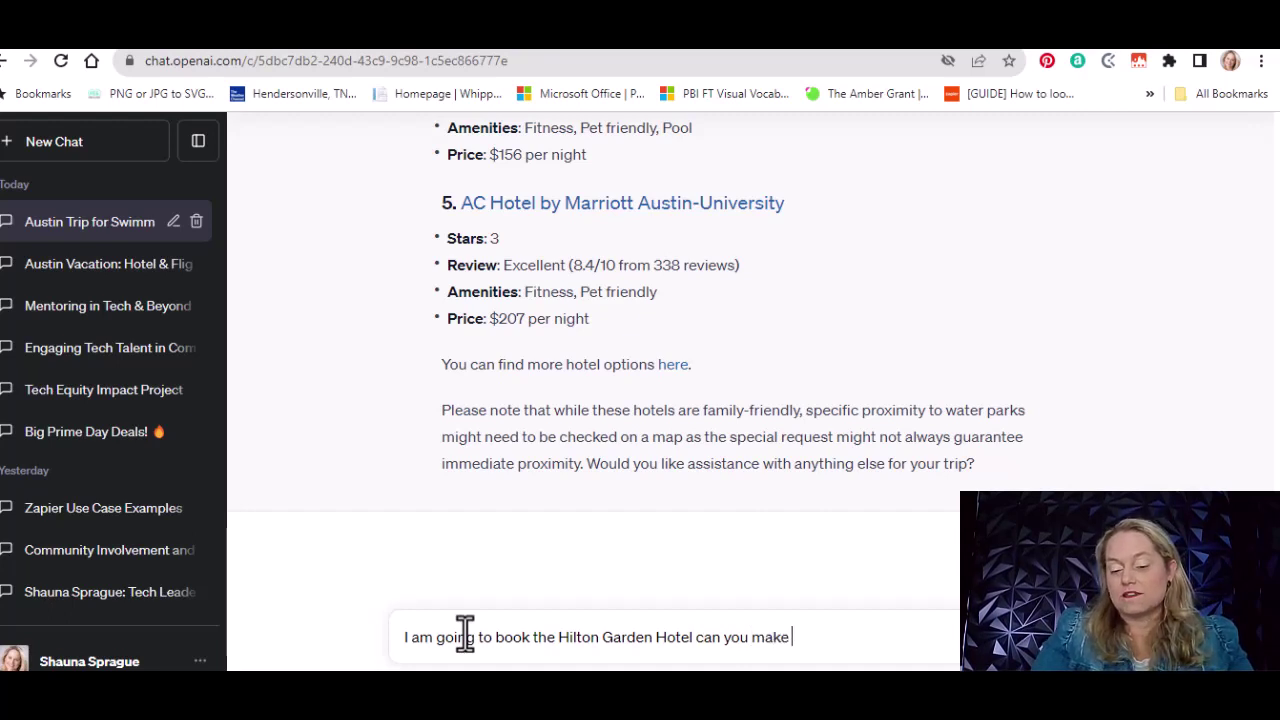
Step: Continue the hotel follow-up message with a request for an itinerary, adding "an iterary and"
type(" an iter")
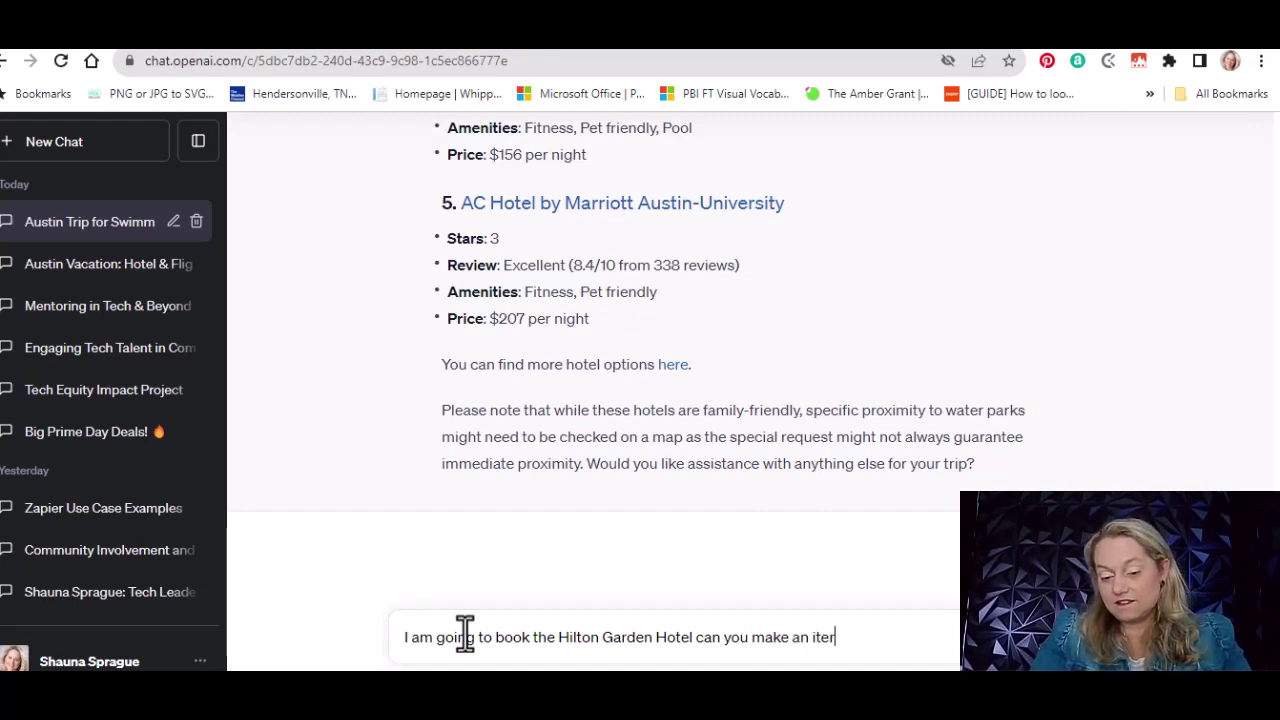
type("nary")
key("BackSpace")
key("BackSpace")
key("BackSpace")
key("BackSpace")
type("a")
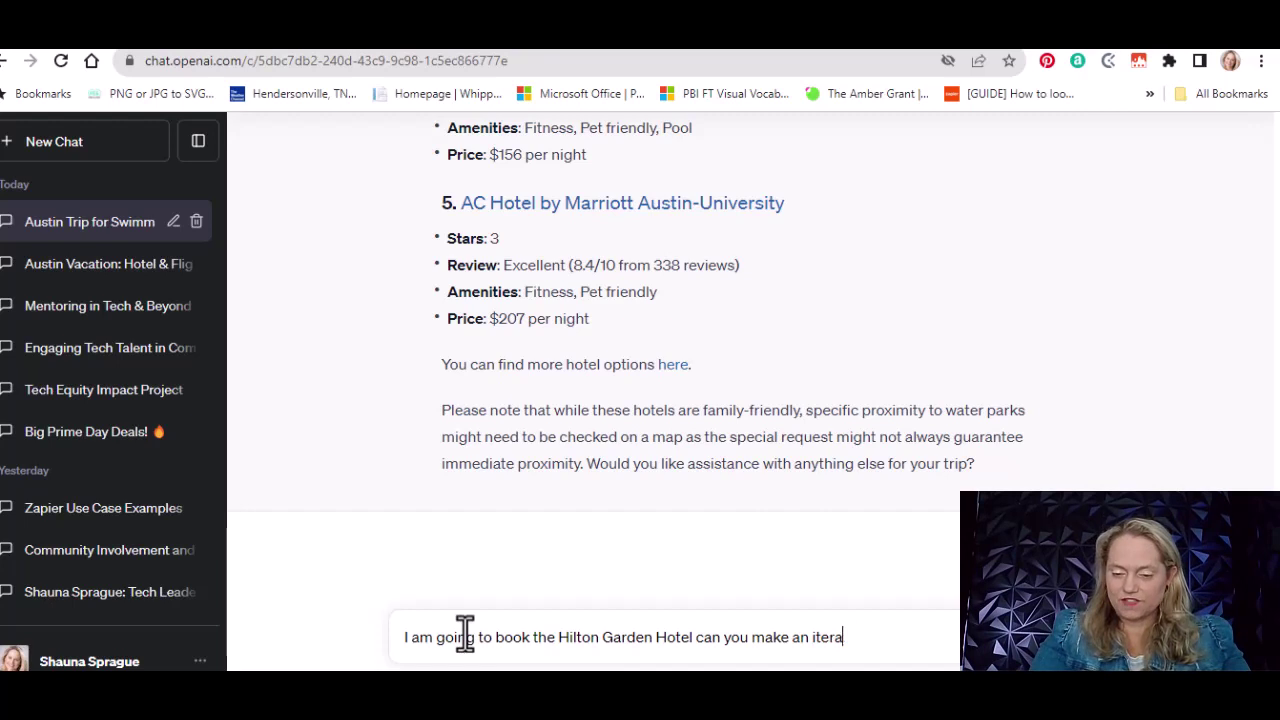
type("ry and a")
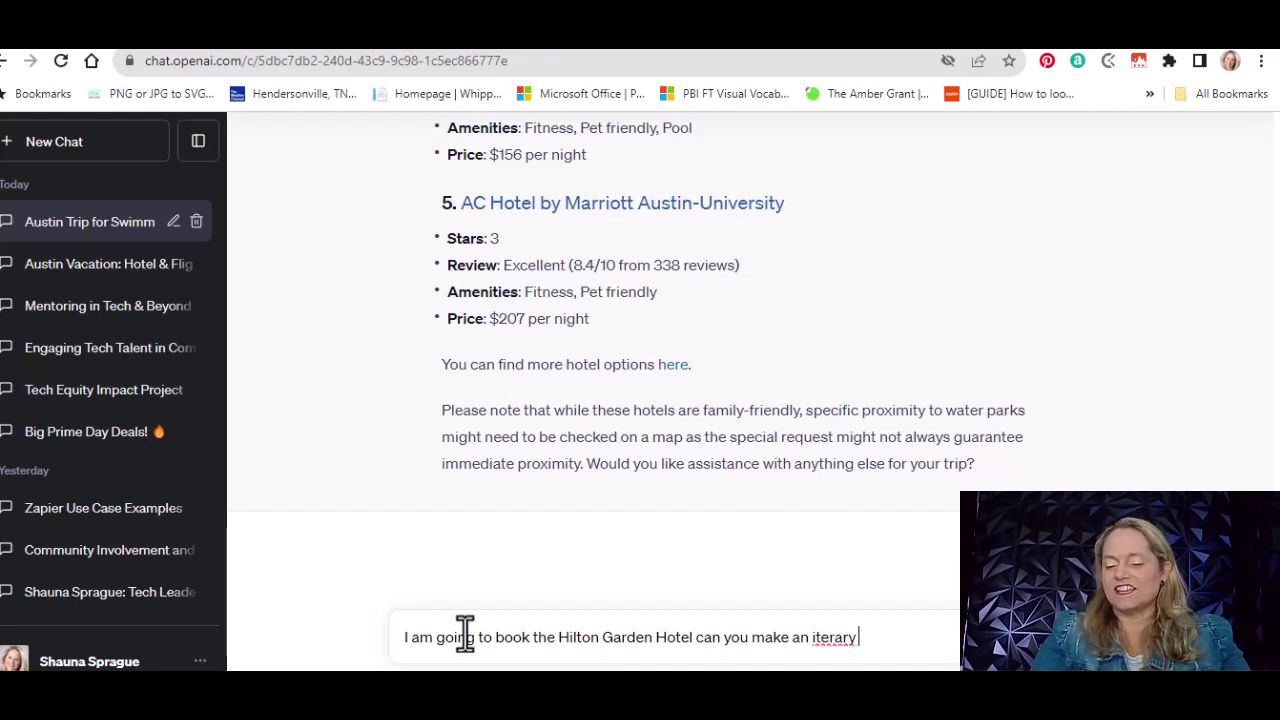
key("BackSpace")
key("BackSpace")
type("m")
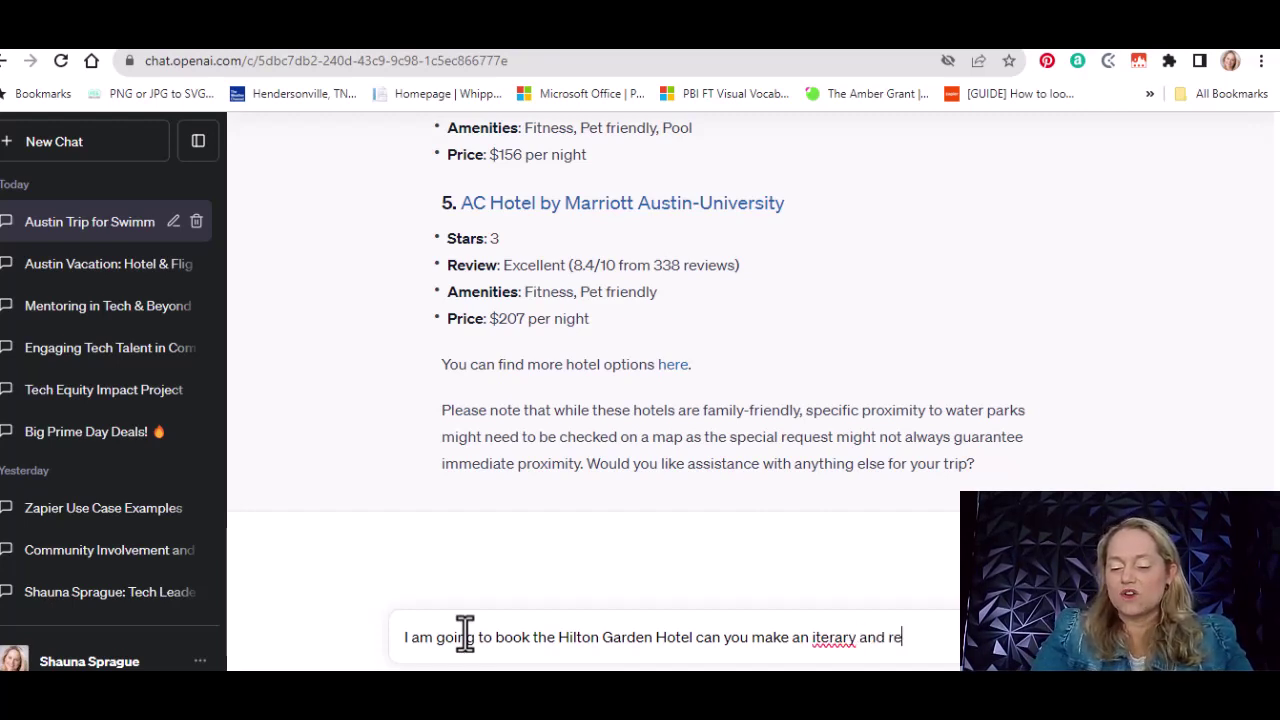
Step: Complete the message with a request for "kid friendly restraunt recommendations." and send it
key("BackSpace")
type("kid freien")
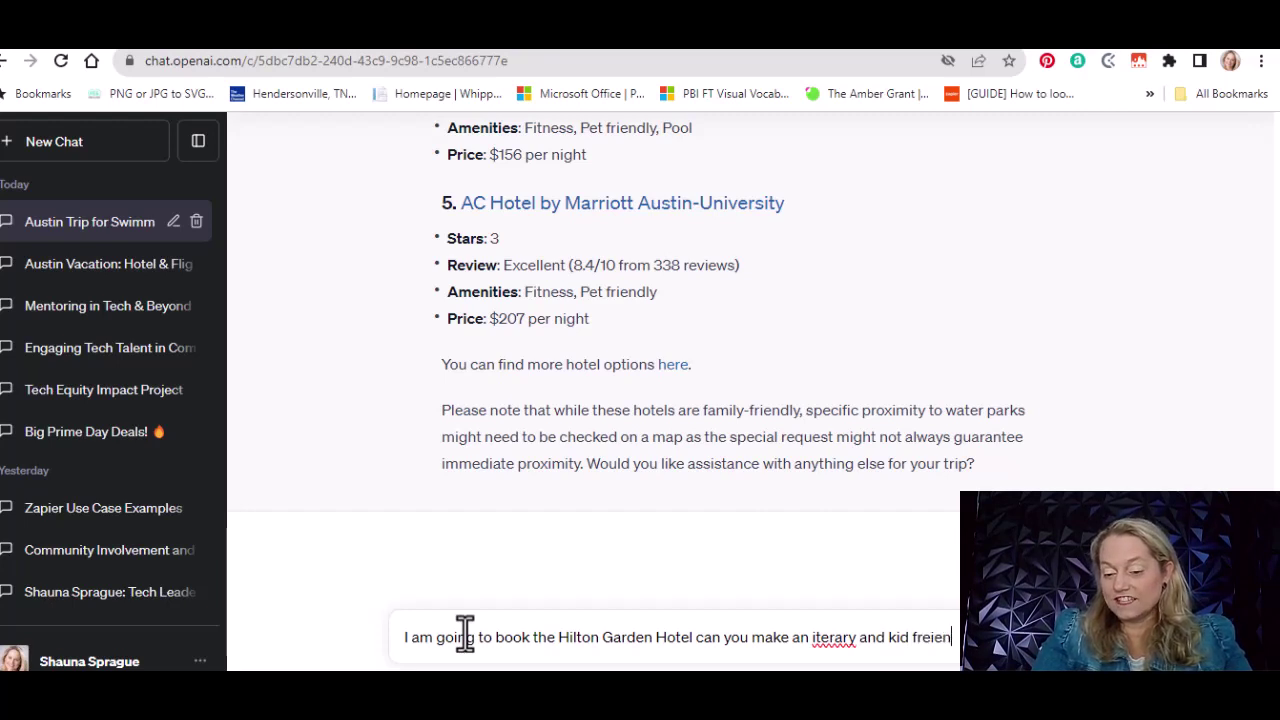
key("BackSpace")
key("BackSpace")
key("BackSpace")
key("BackSpace")
type("iendly")
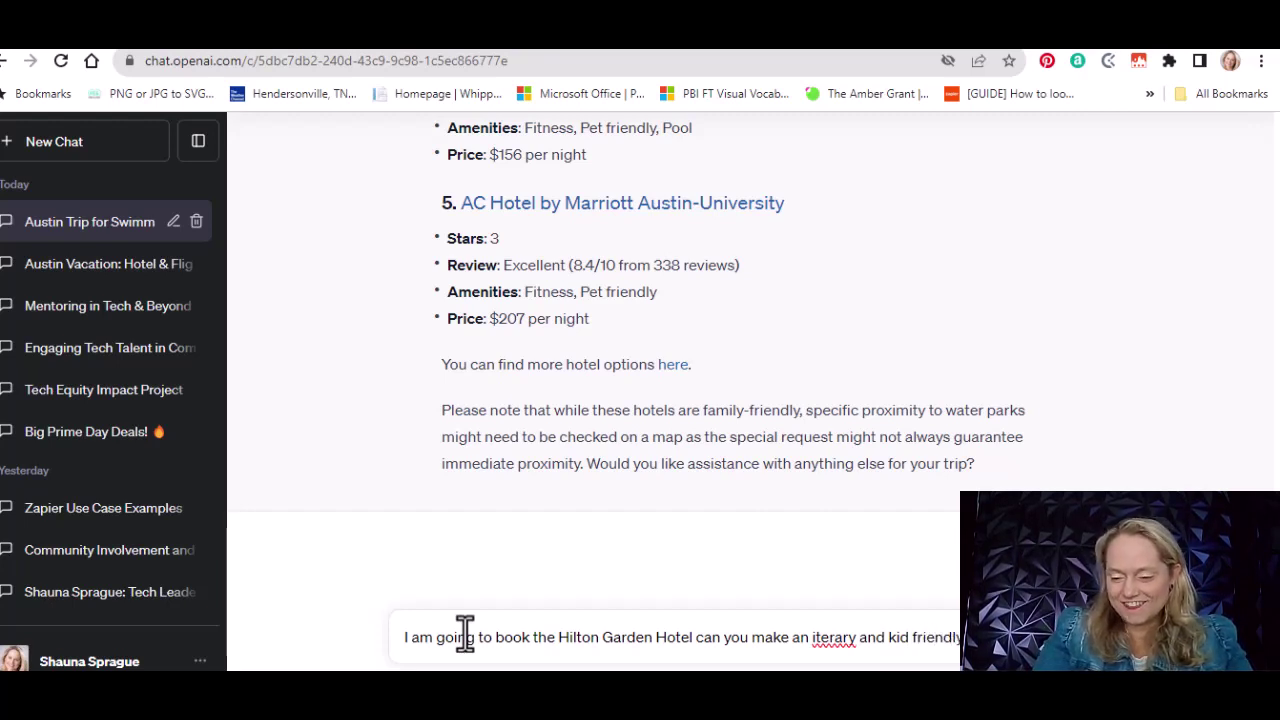
type(" recommendation")
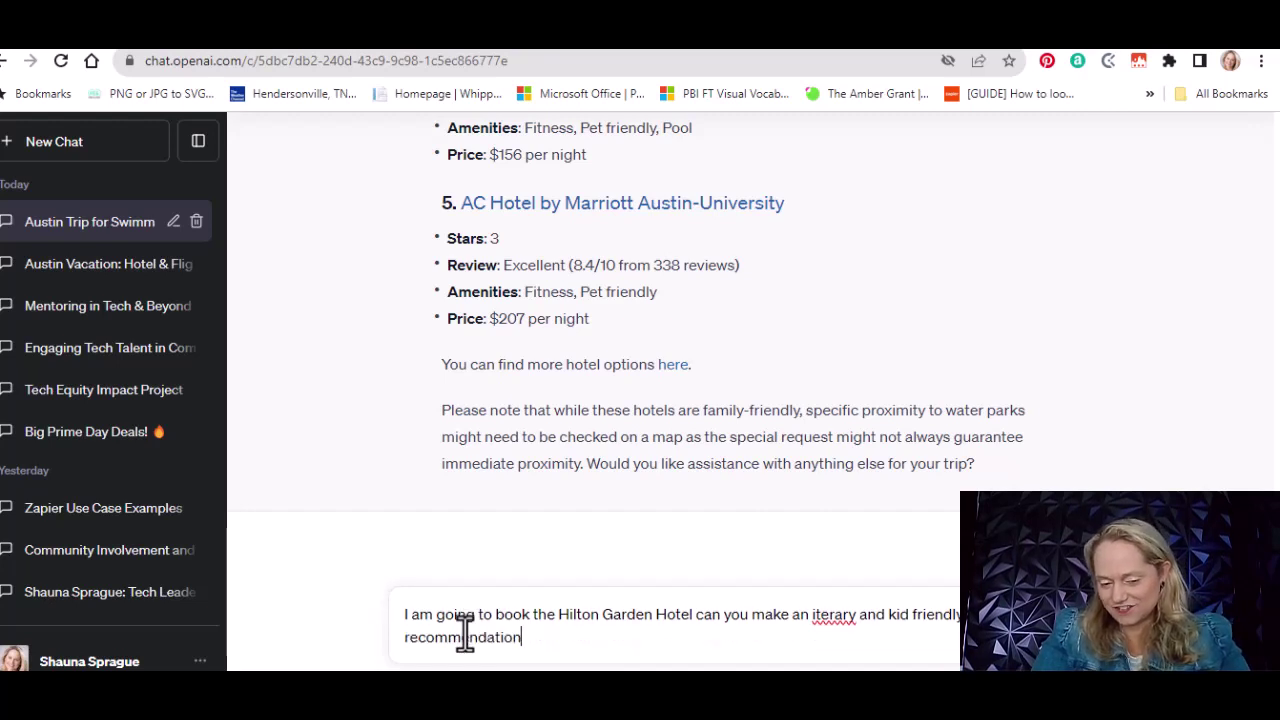
type("s.")
key("Return")
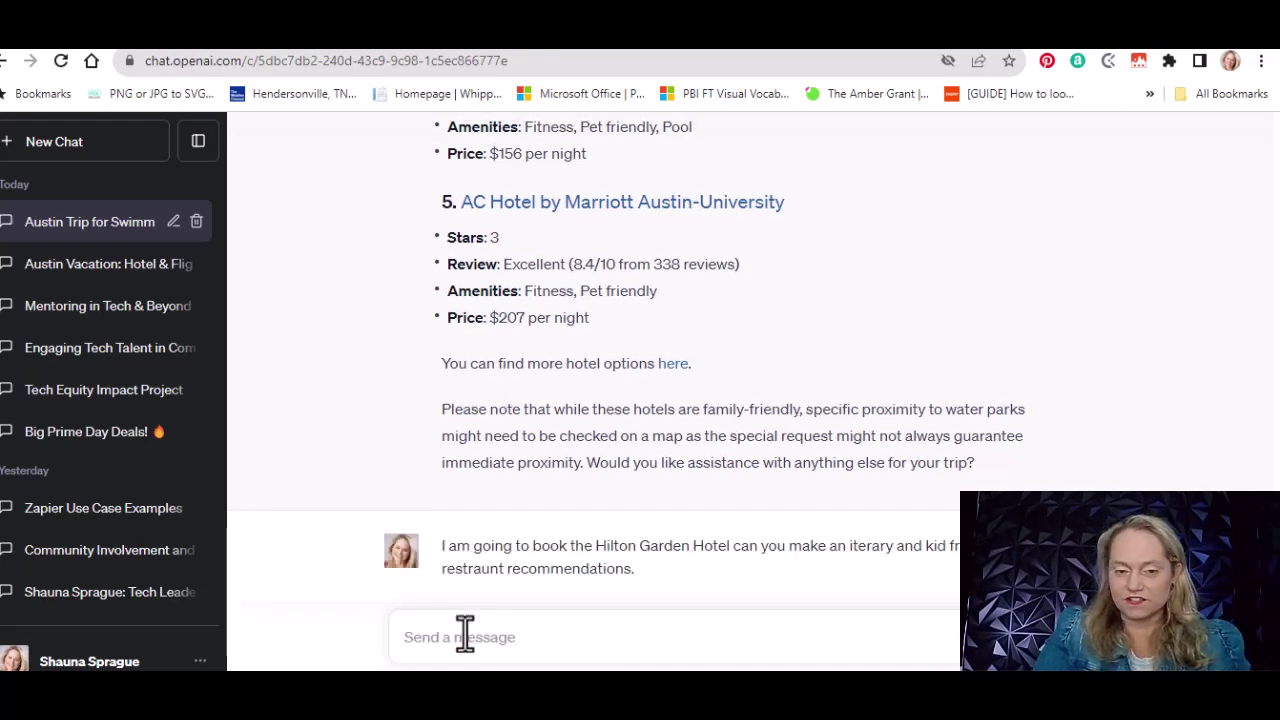
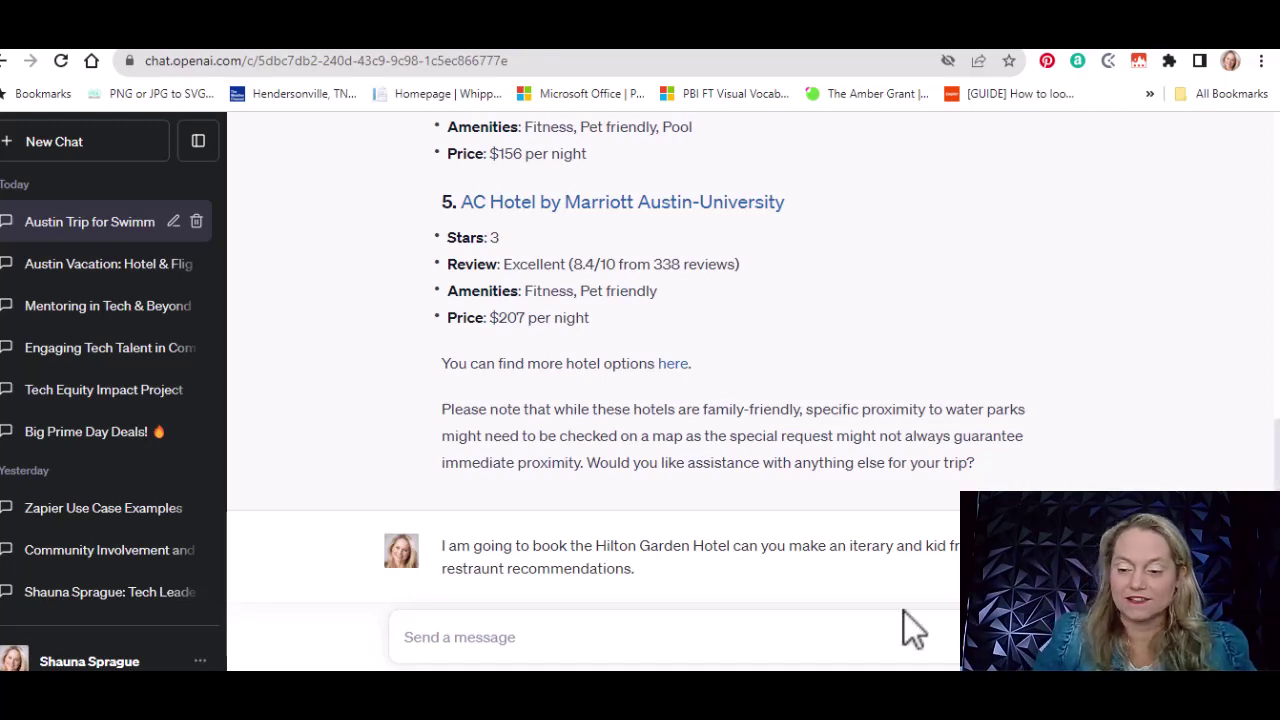
Step: Review the day-by-day Austin itinerary in the new response, ending at its first days
left_click(691, 620)
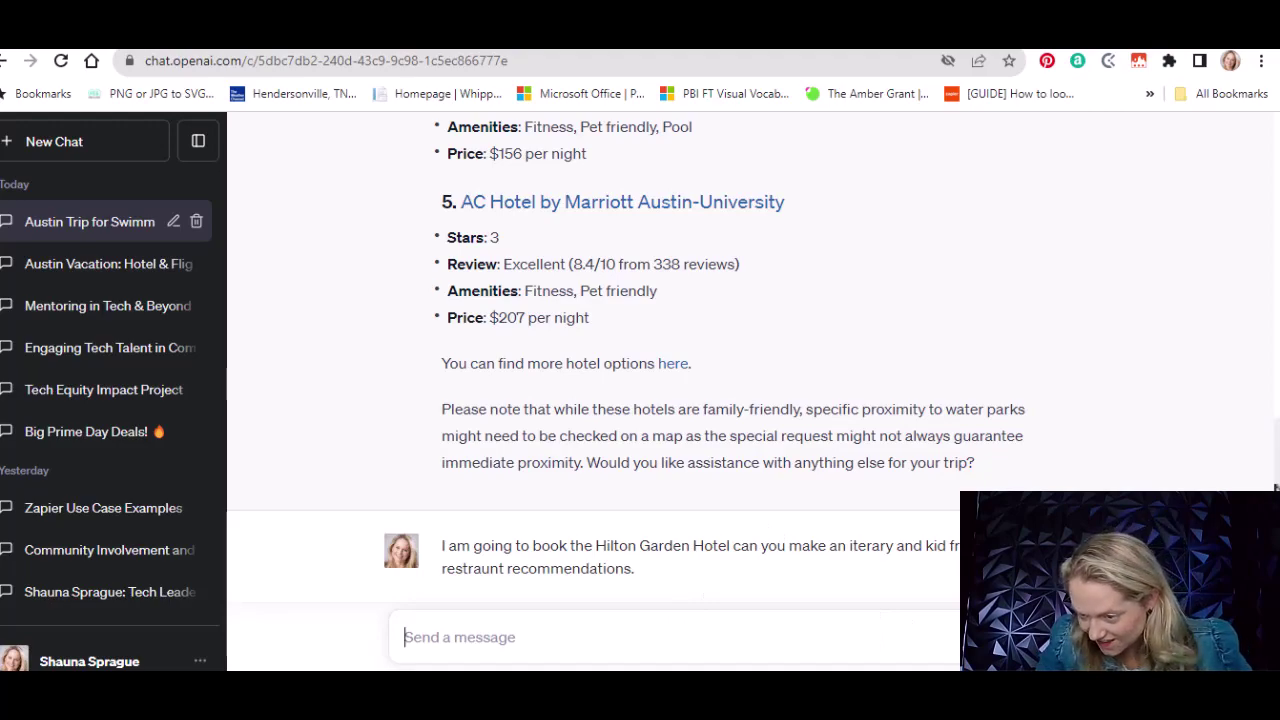
scroll(691, 400, "down", 10)
scroll(691, 400, "up", 11)
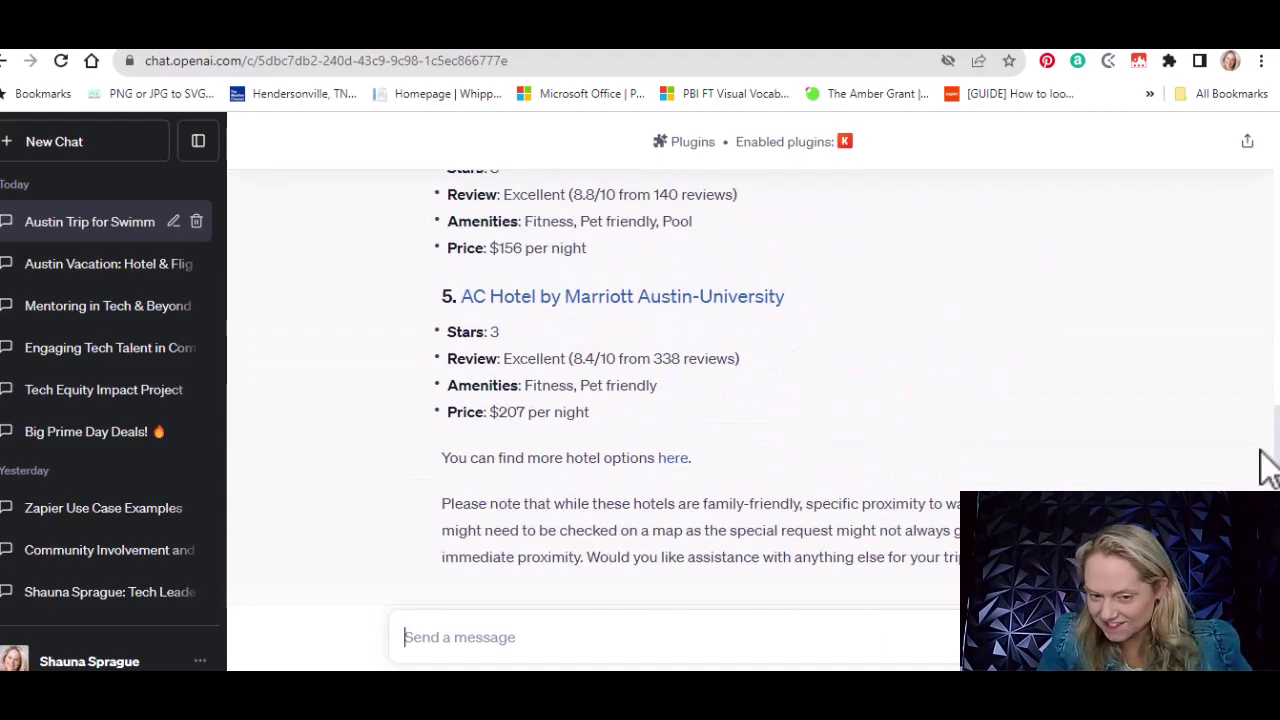
scroll(1100, 500, "down", 2)
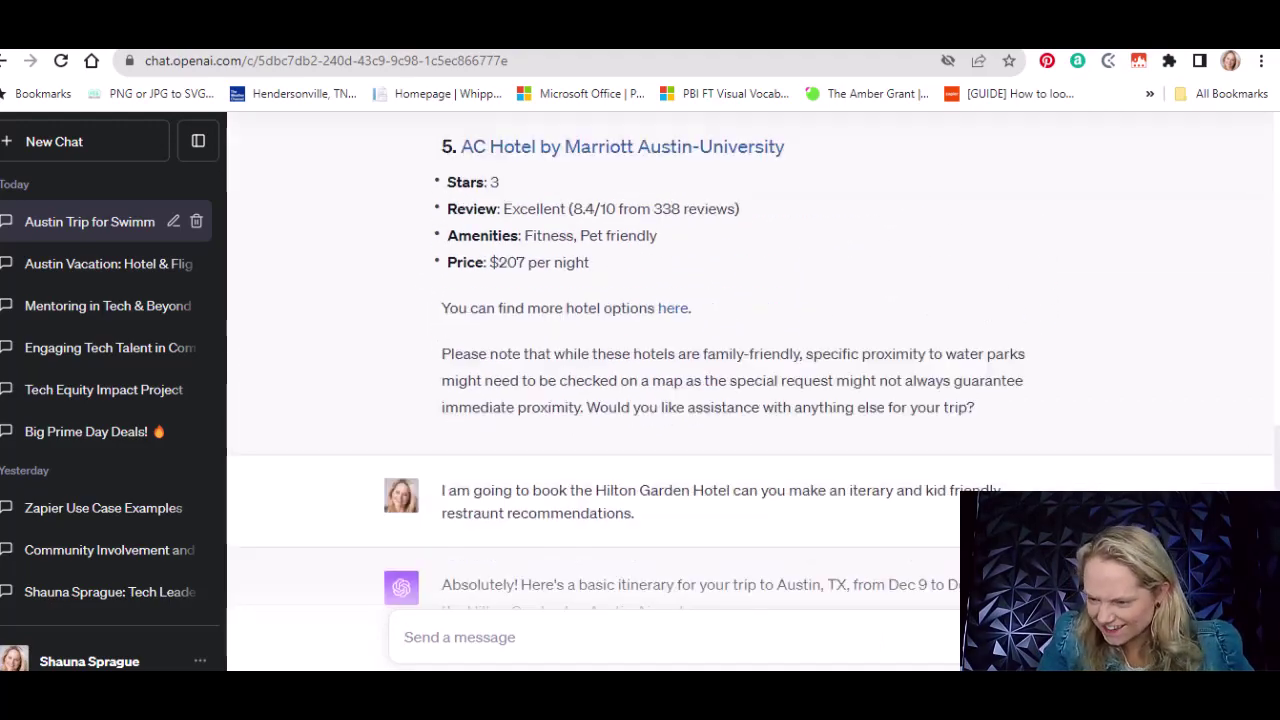
scroll(691, 400, "down", 10)
scroll(691, 400, "up", 7)
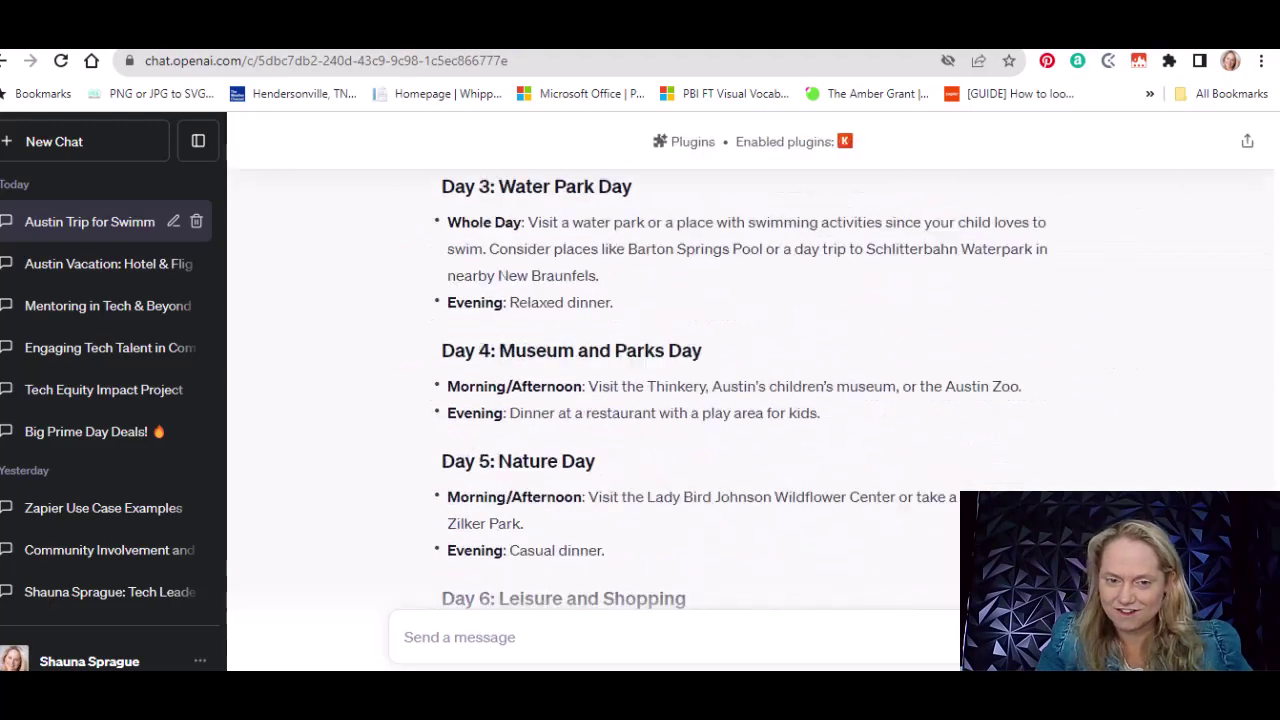
scroll(665, 530, "up", 4)
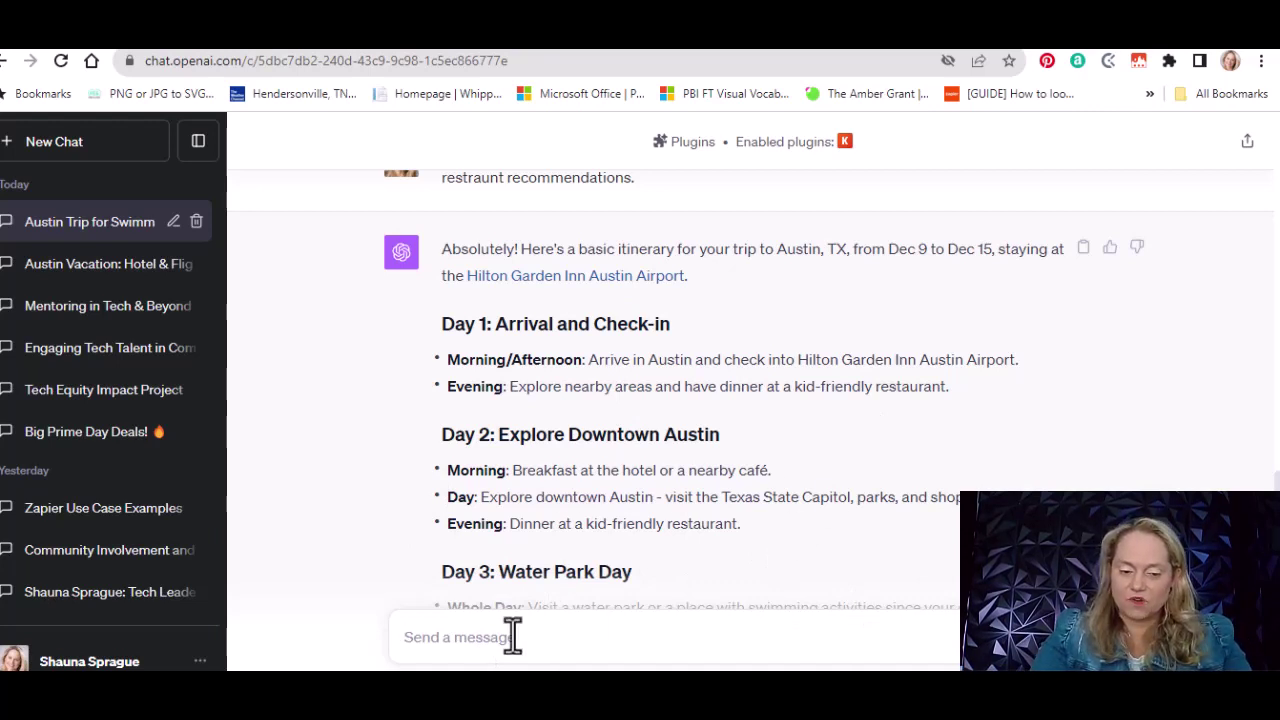
Step: Begin a follow-up message with "add kid friendly restraurnts at"
type("add kid freind")
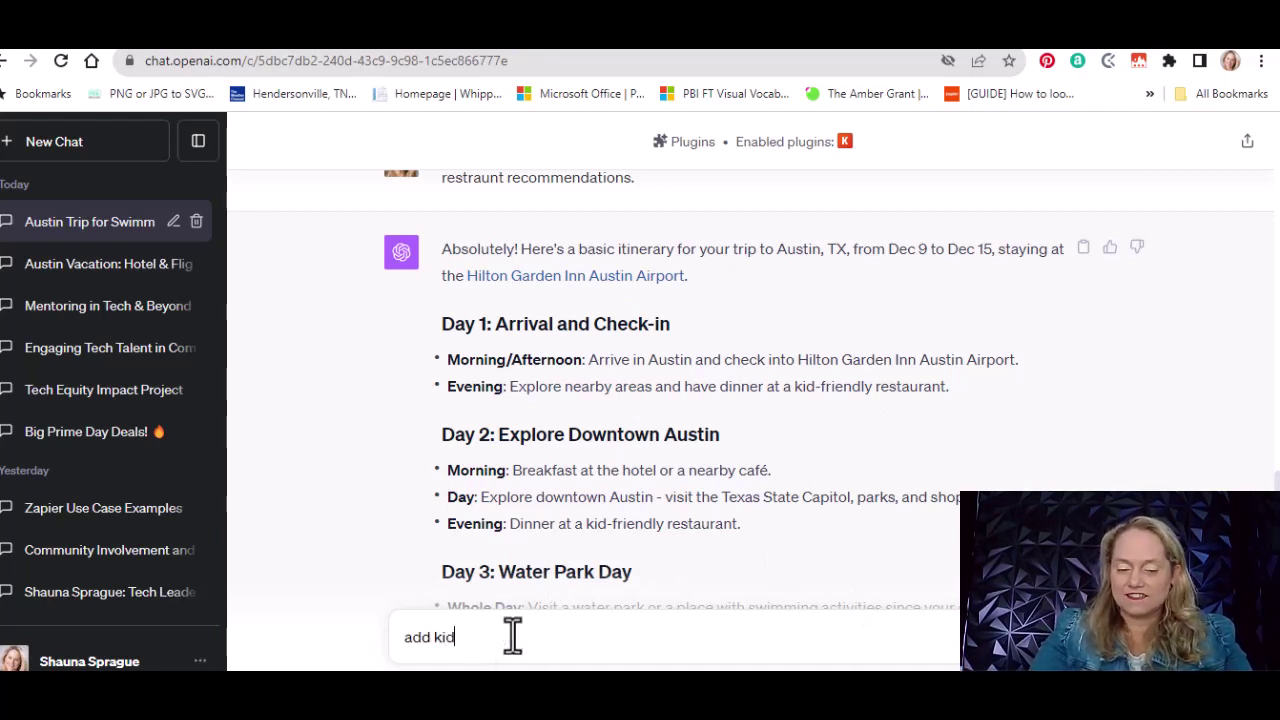
key("BackSpace")
key("BackSpace")
key("BackSpace")
key("BackSpace")
type("ie")
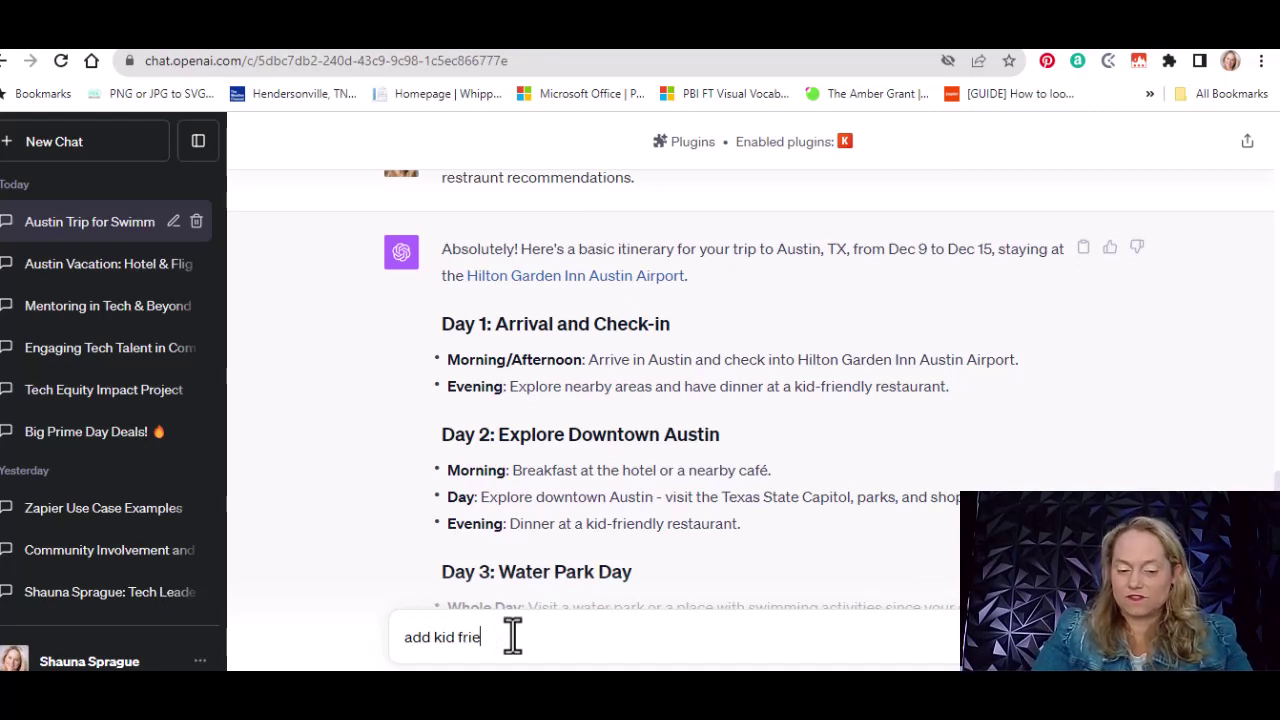
type("ndly res")
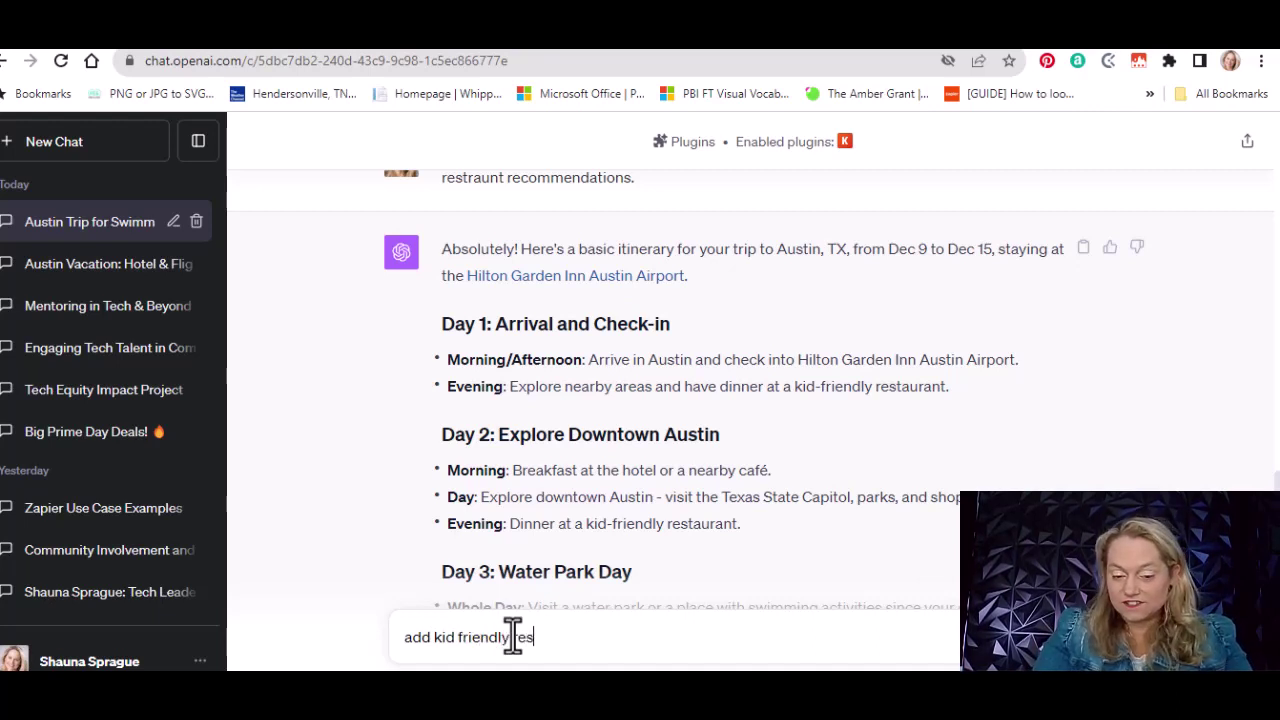
type("traunts at")
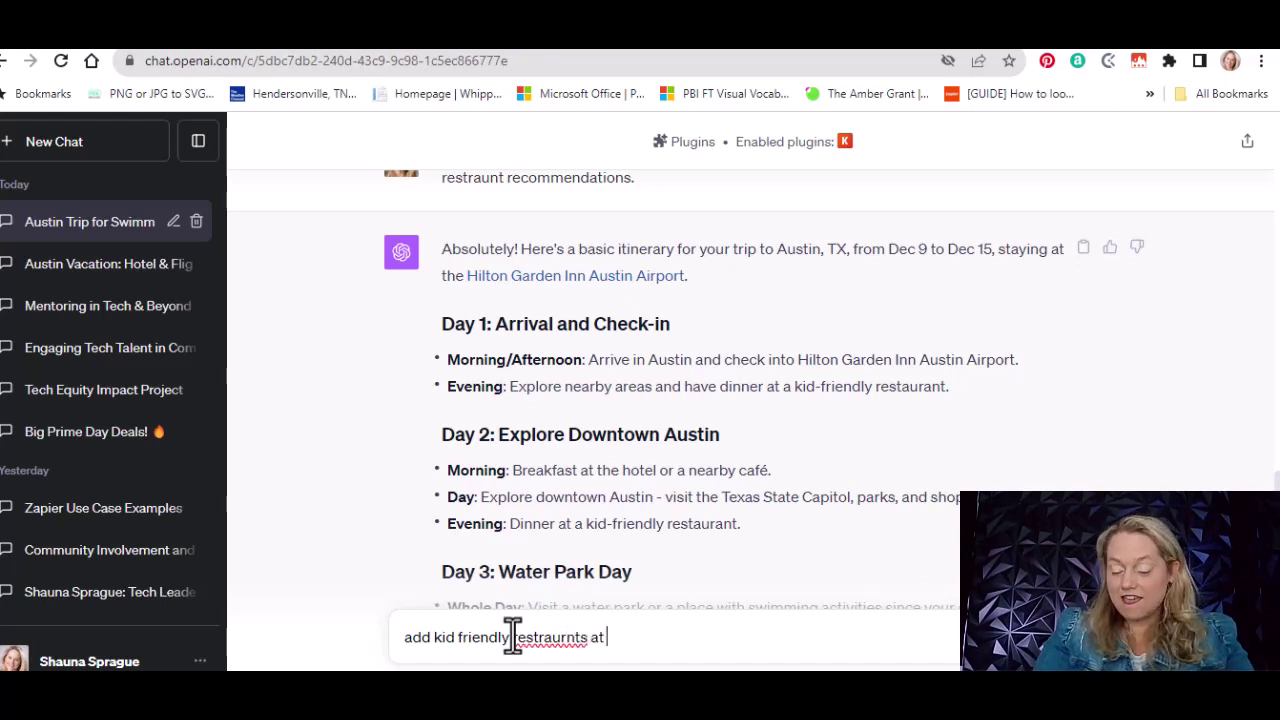
Step: Finish the restaurant request with "or near my daily event schedule" and send it
type(" or")
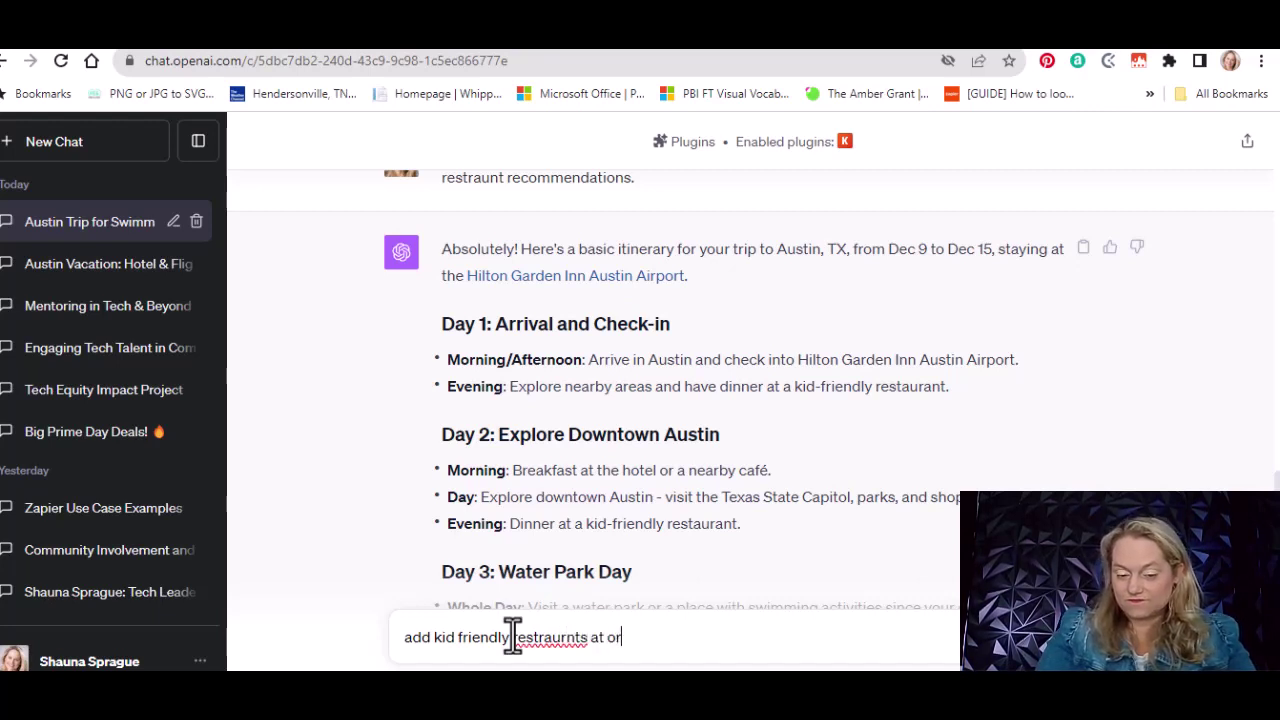
type(" near my ")
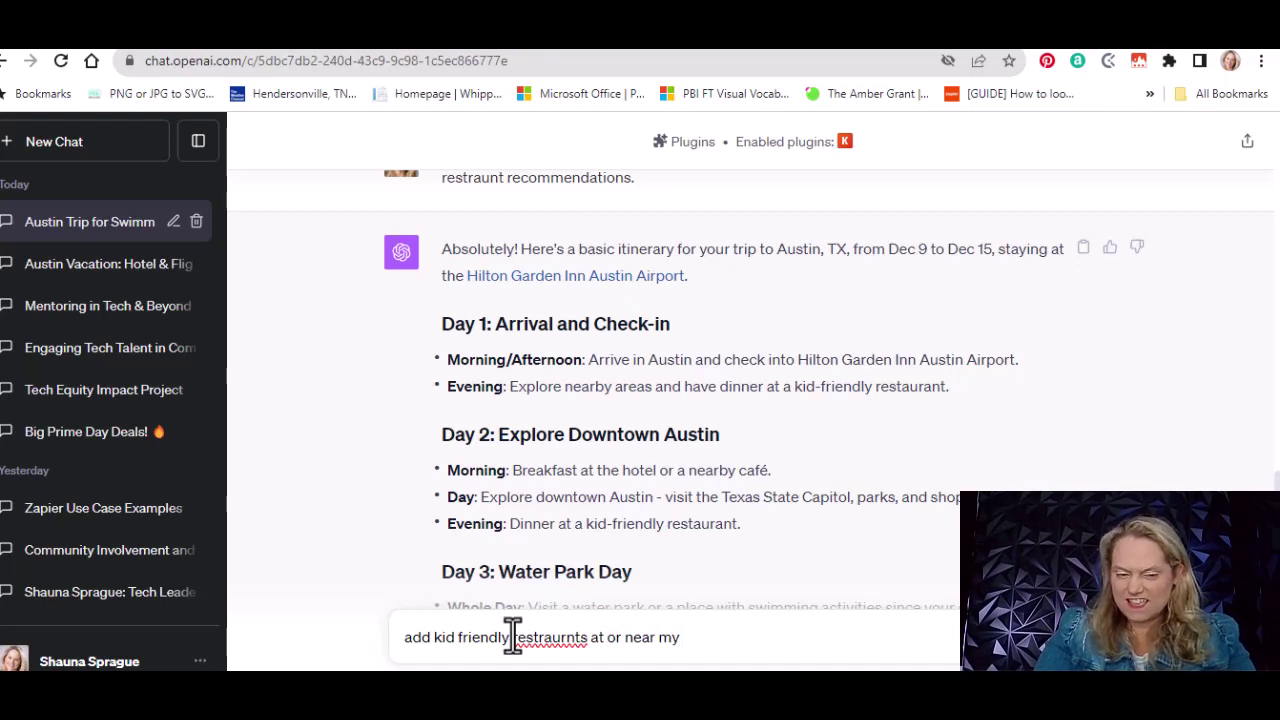
type("d")
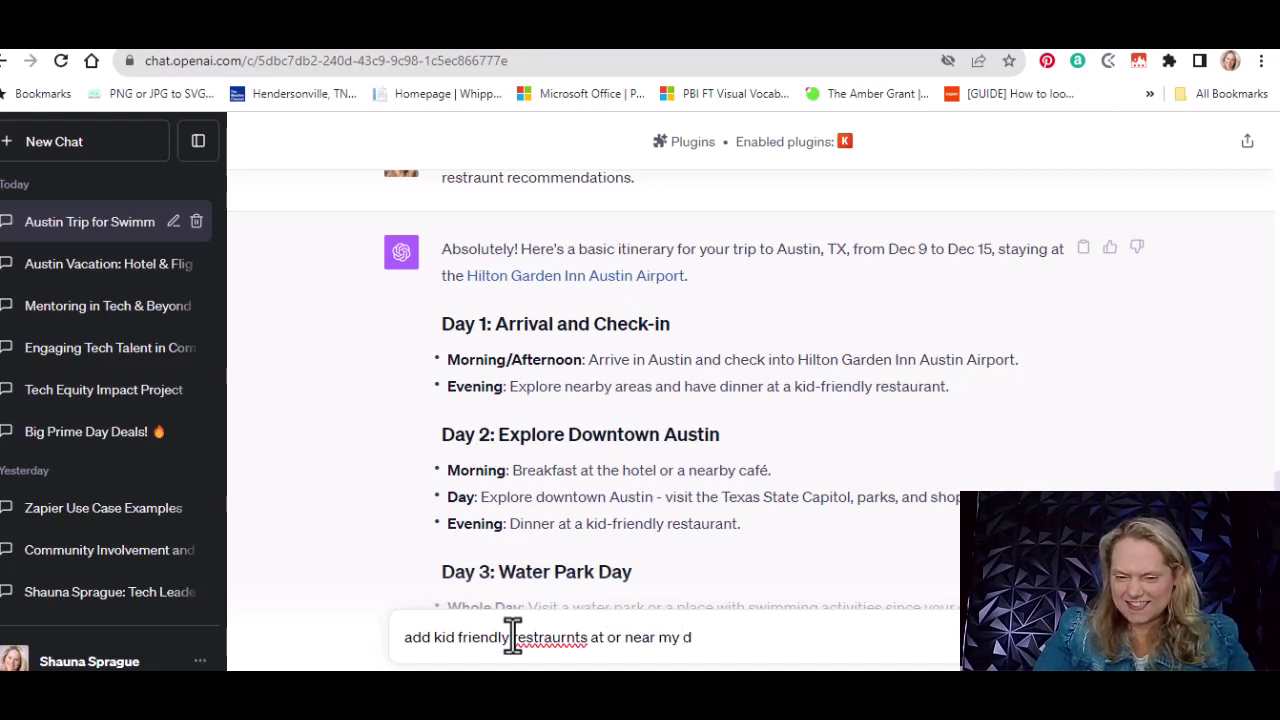
type("aily")
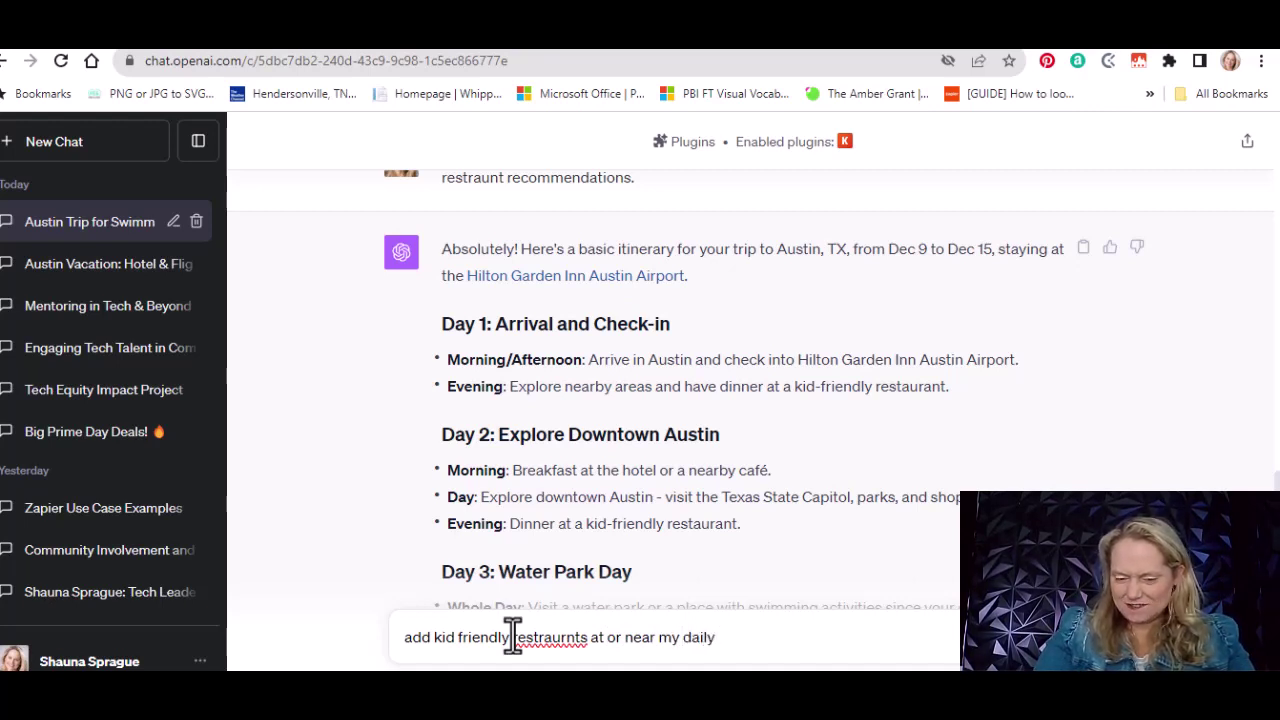
type(" eve")
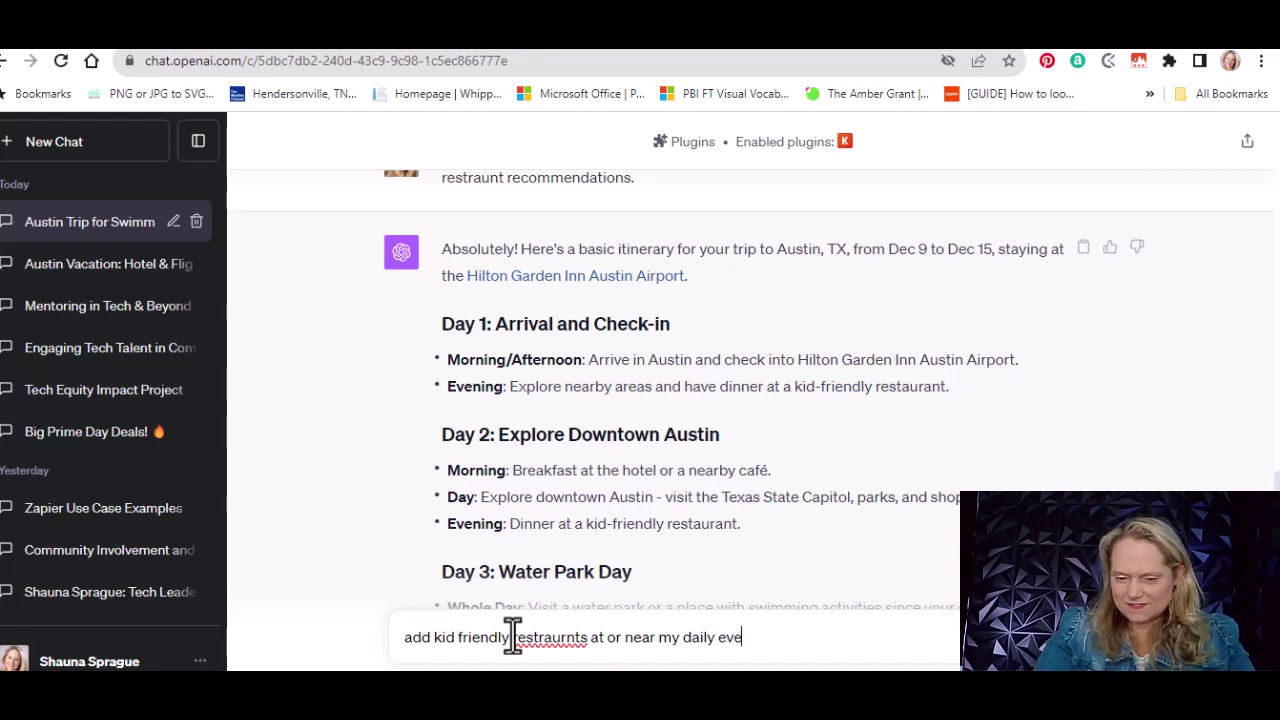
type("nt schedule")
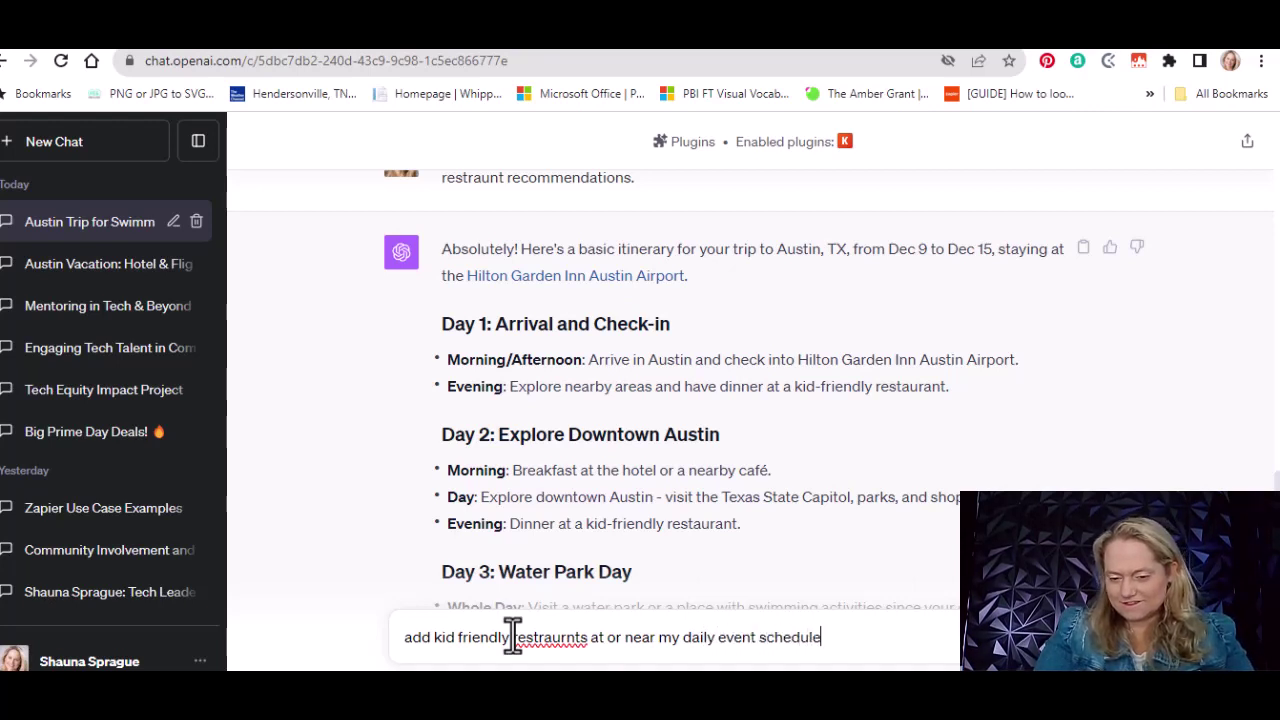
key("Return")
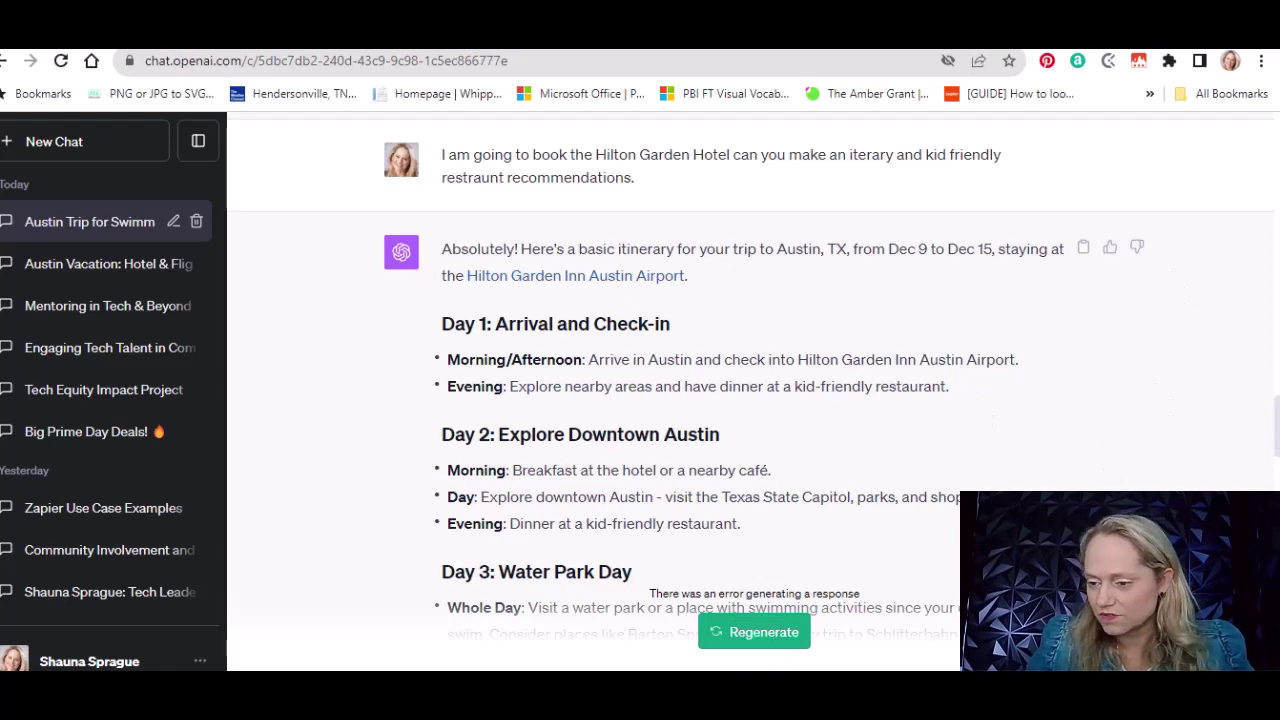
Step: Examine the refined itinerary's restaurant recommendations for each day
scroll(750, 390, "down", 10)
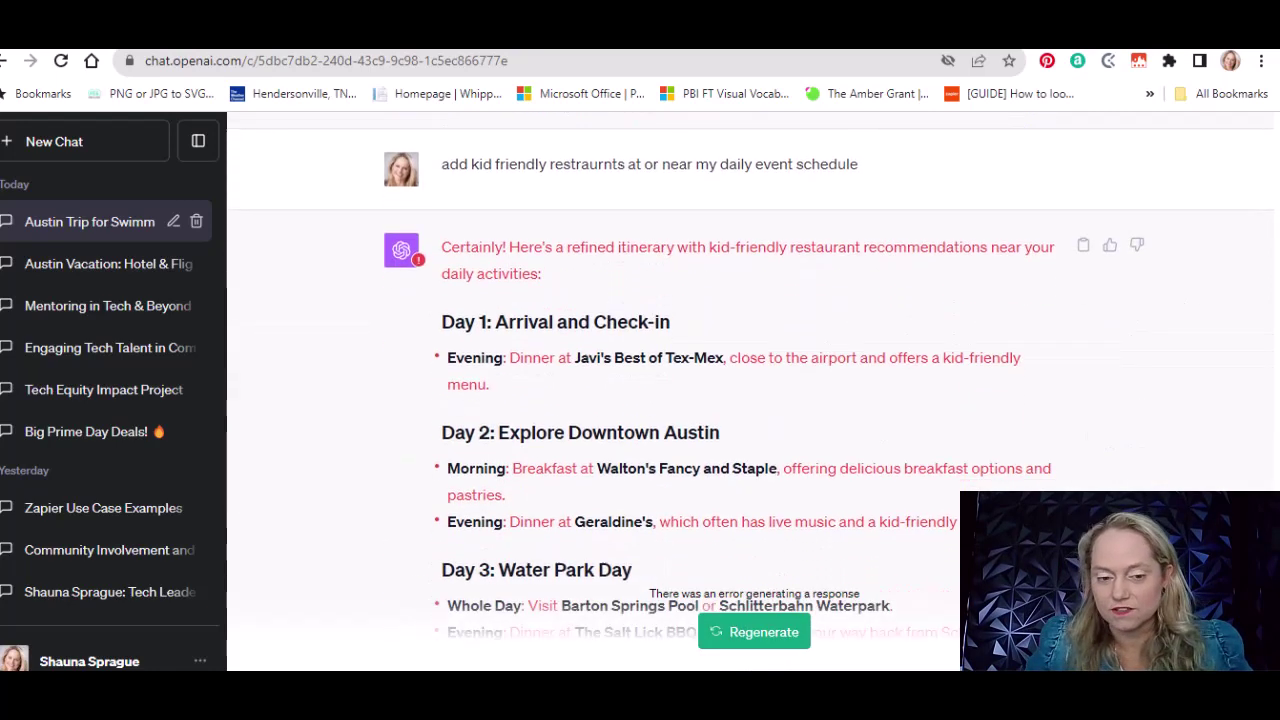
scroll(750, 390, "down", 1)
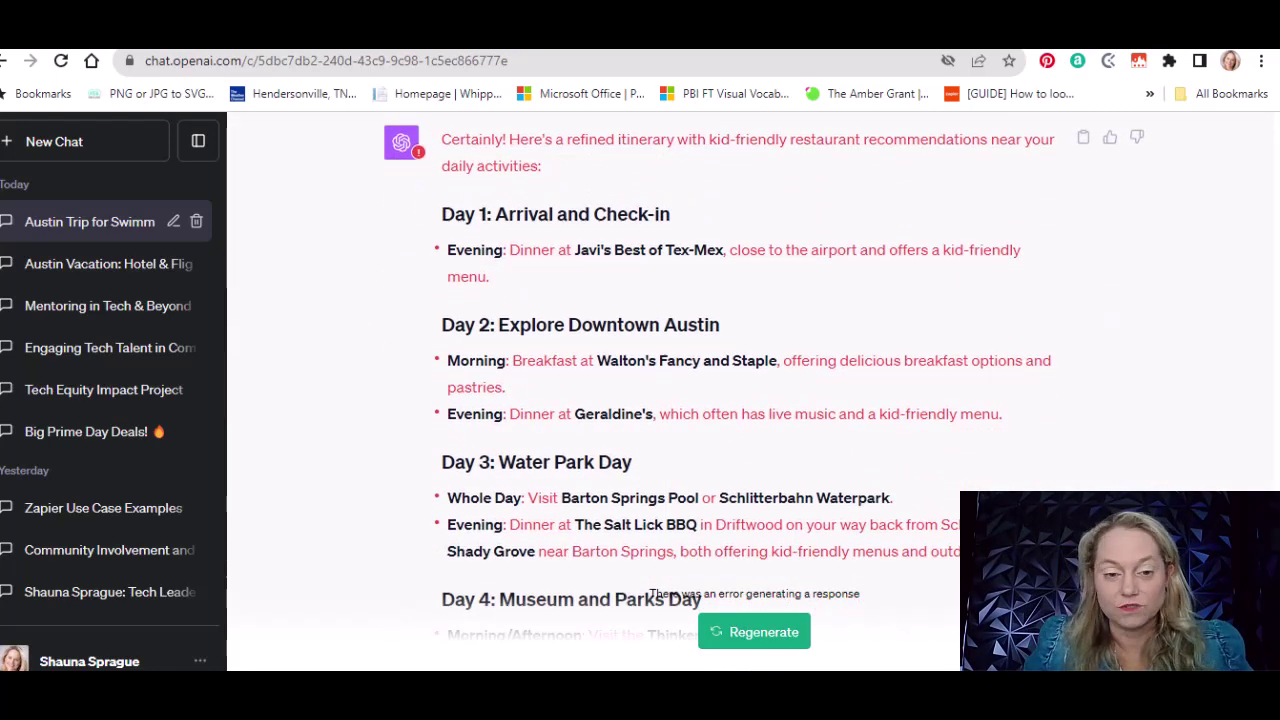
scroll(750, 390, "down", 1)
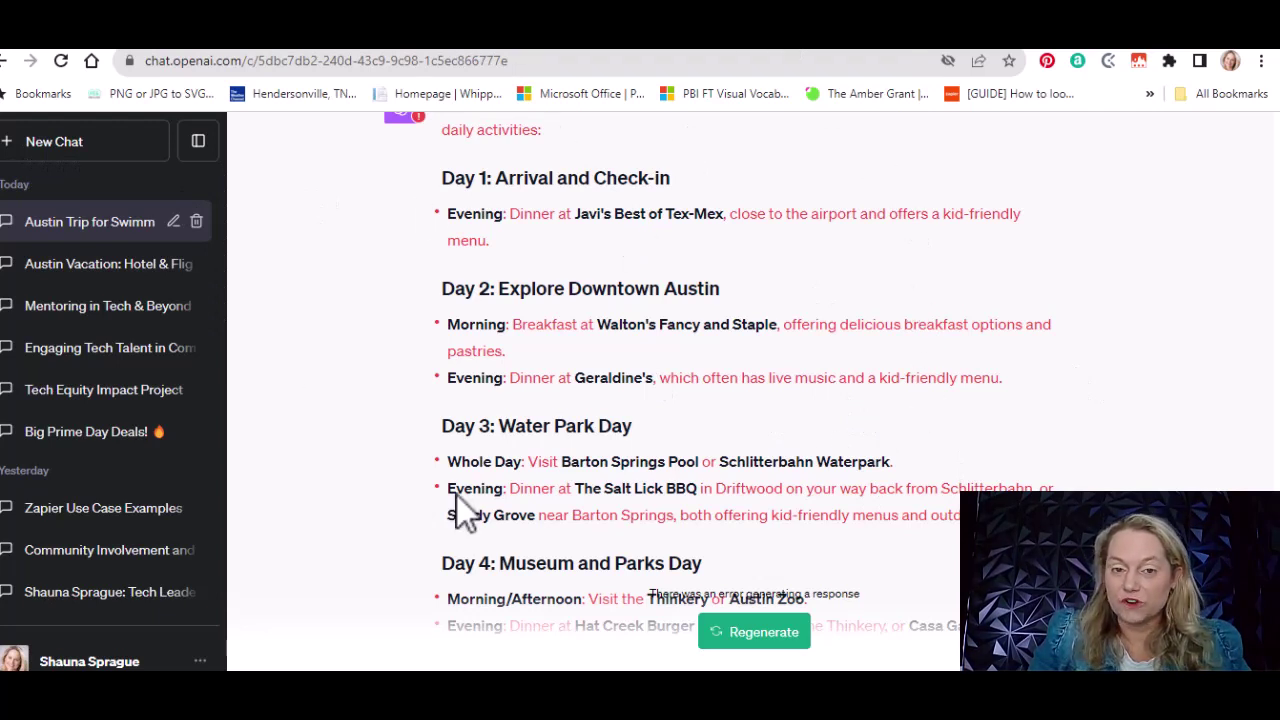
Step: Start a new chat with GPT-4 and disable the KAYAK plugin for it
left_click(71, 143)
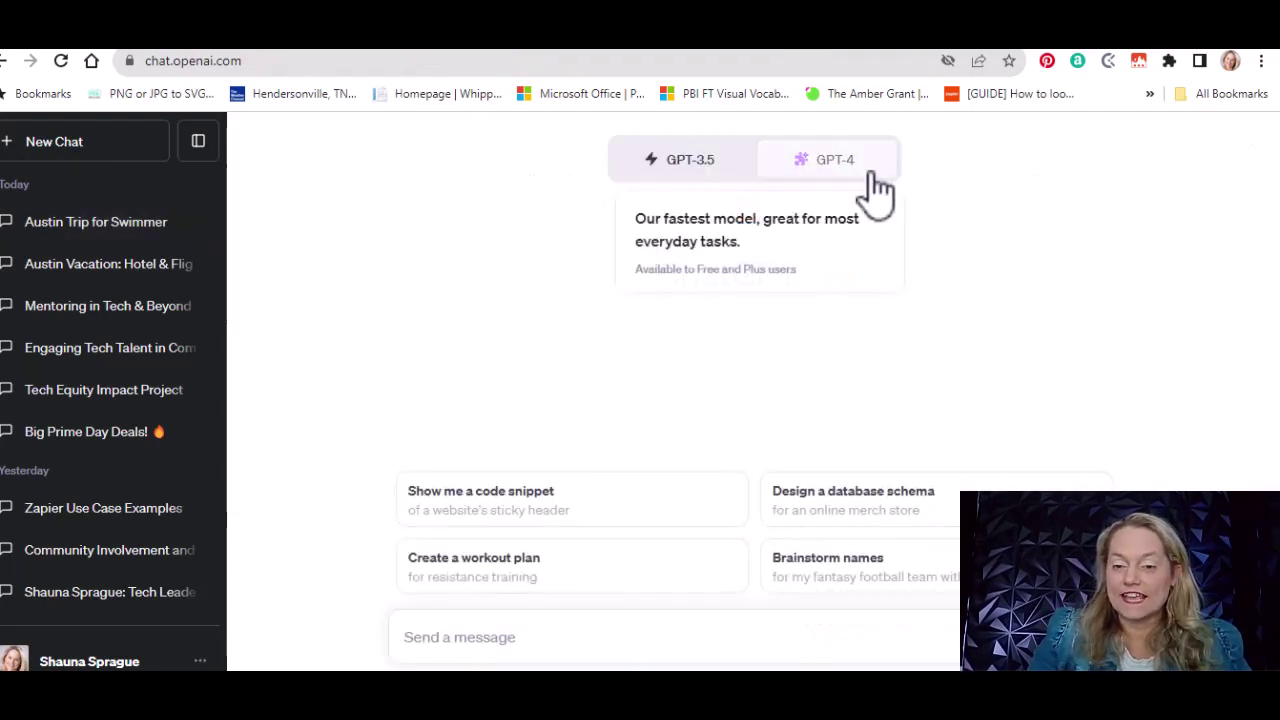
left_click(866, 174)
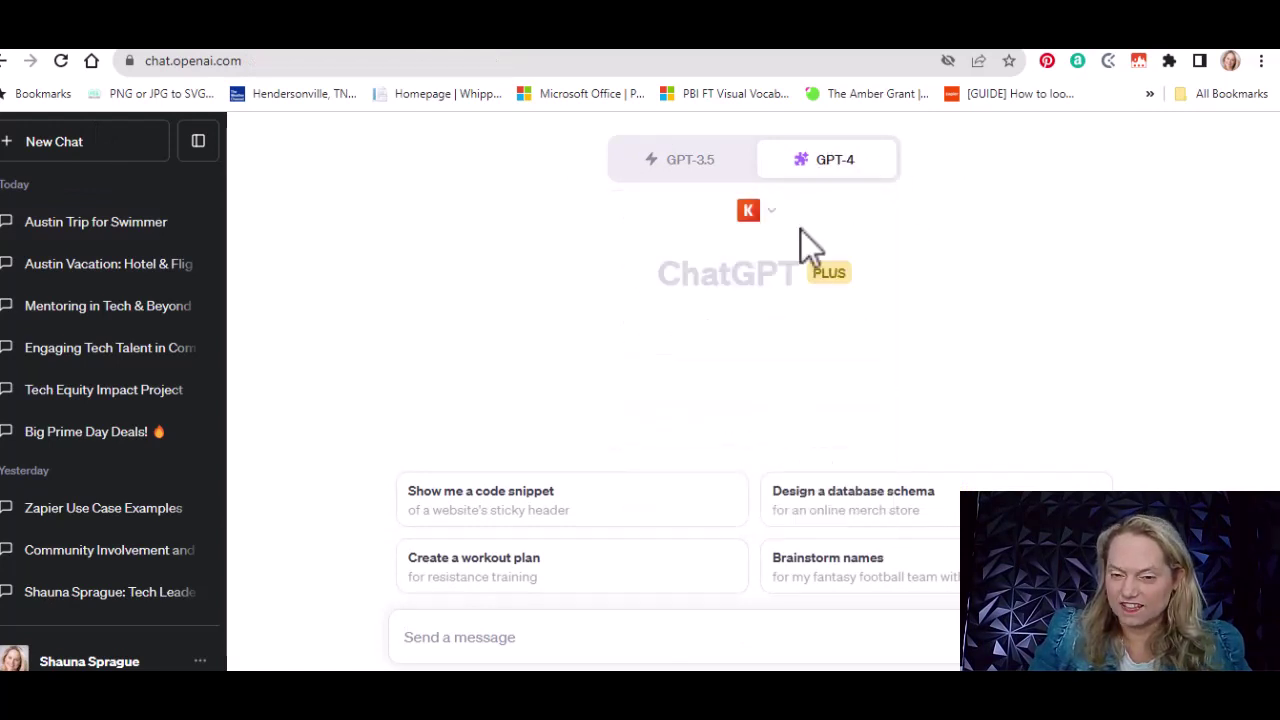
left_click(778, 215)
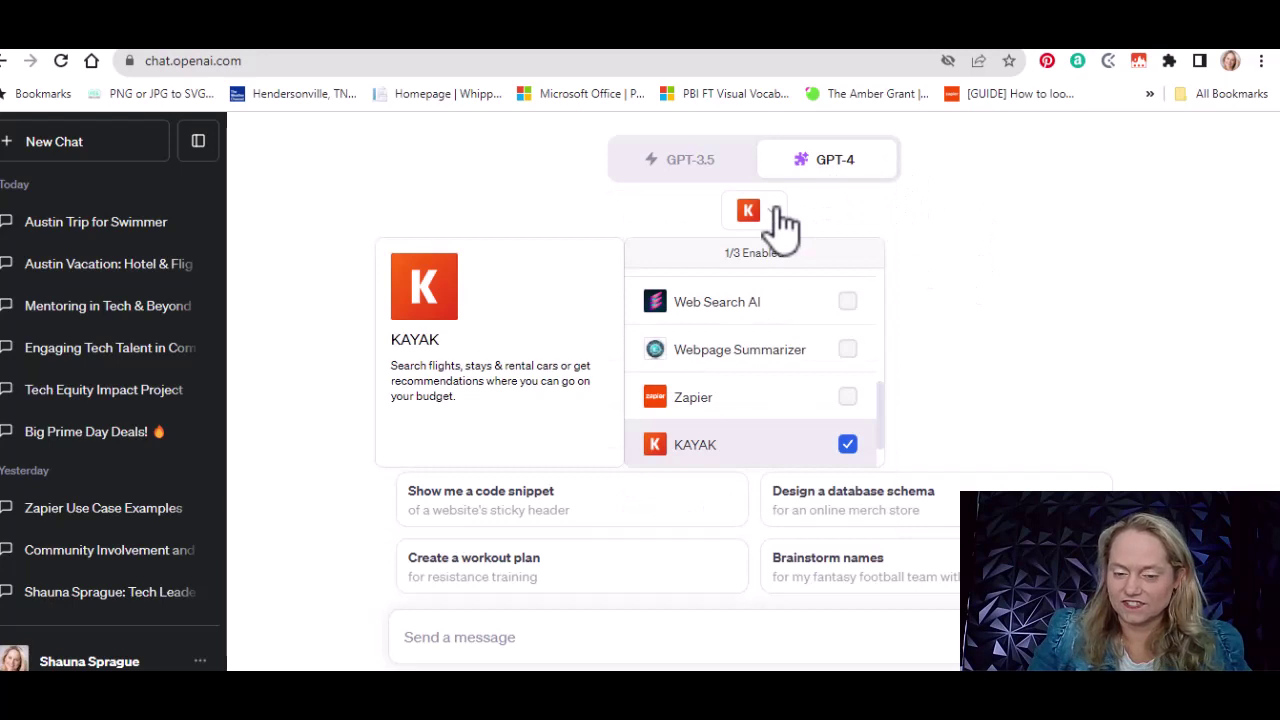
left_click(847, 445)
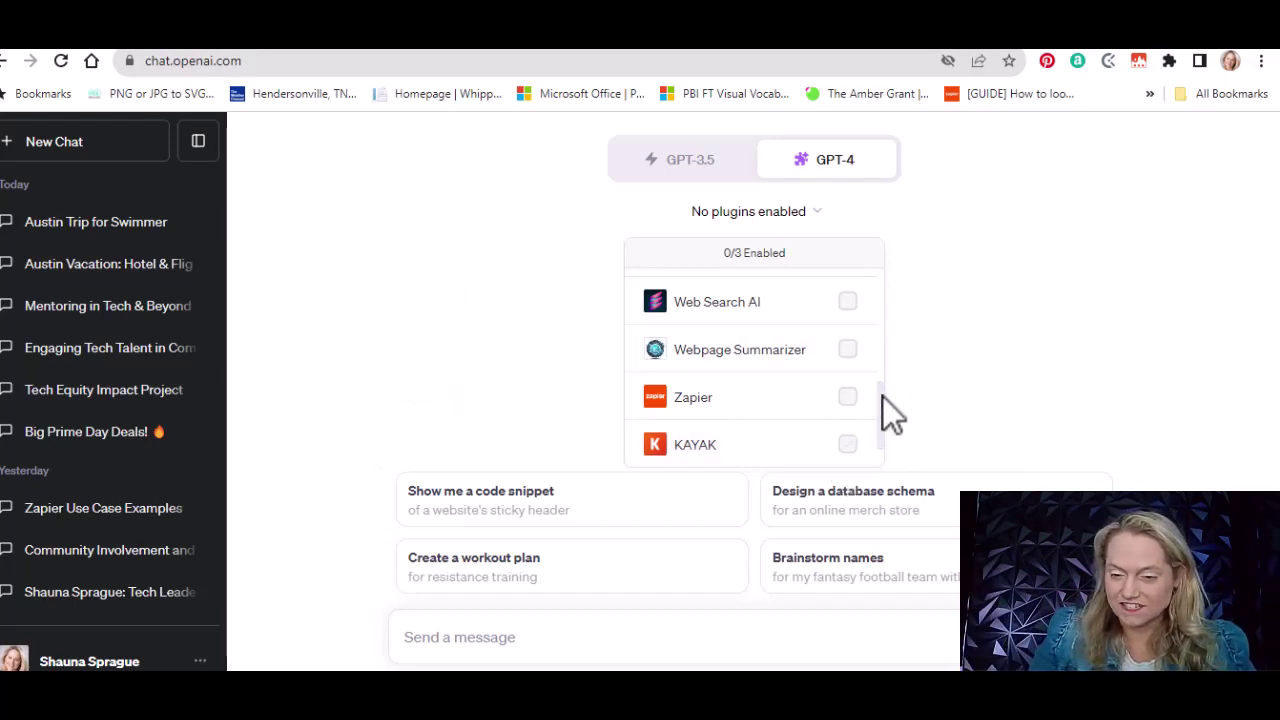
Step: Enable the "Diagrams: Show Me" plugin for the new chat and close the plugin list
left_click_drag(882, 396, 884, 429)
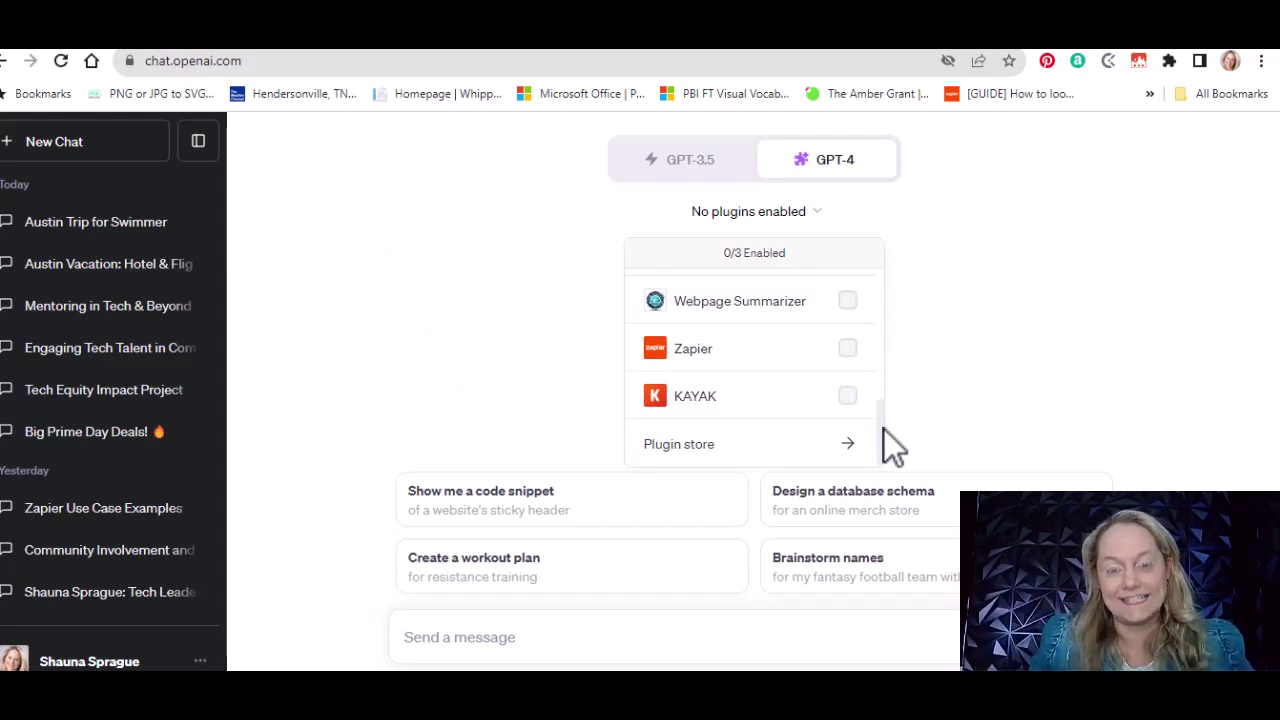
left_click_drag(884, 429, 876, 322)
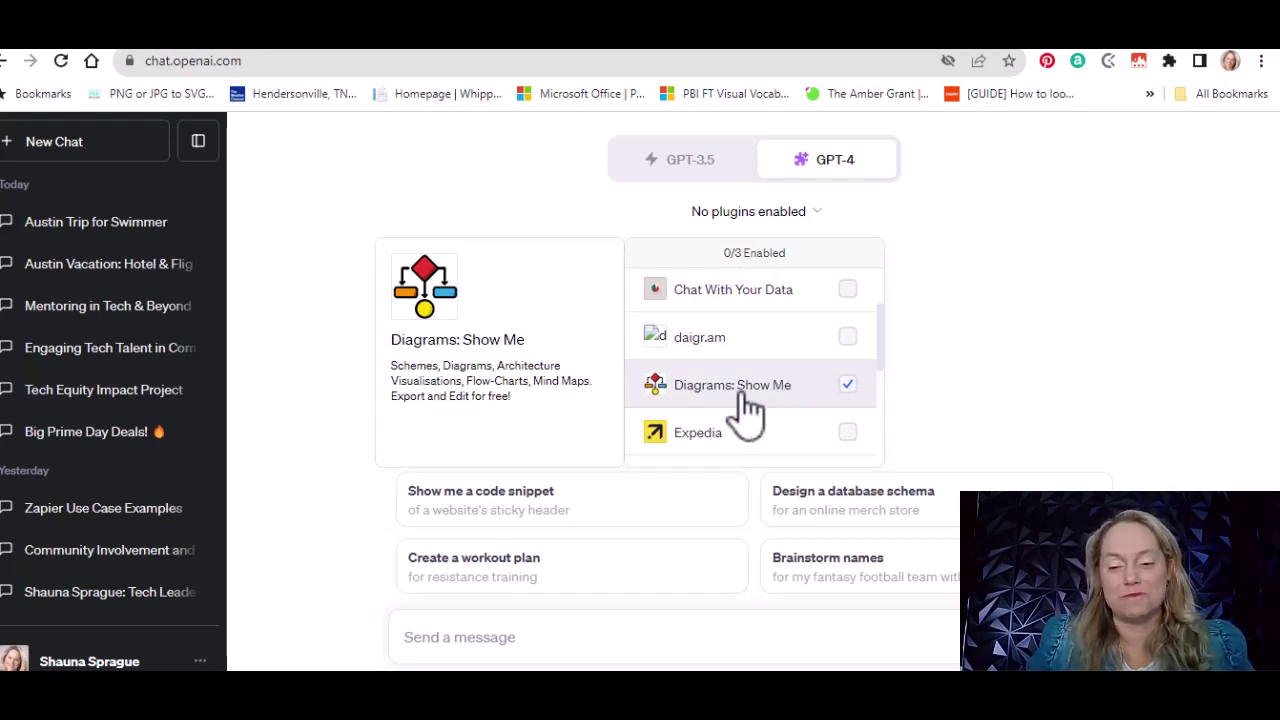
left_click(1010, 329)
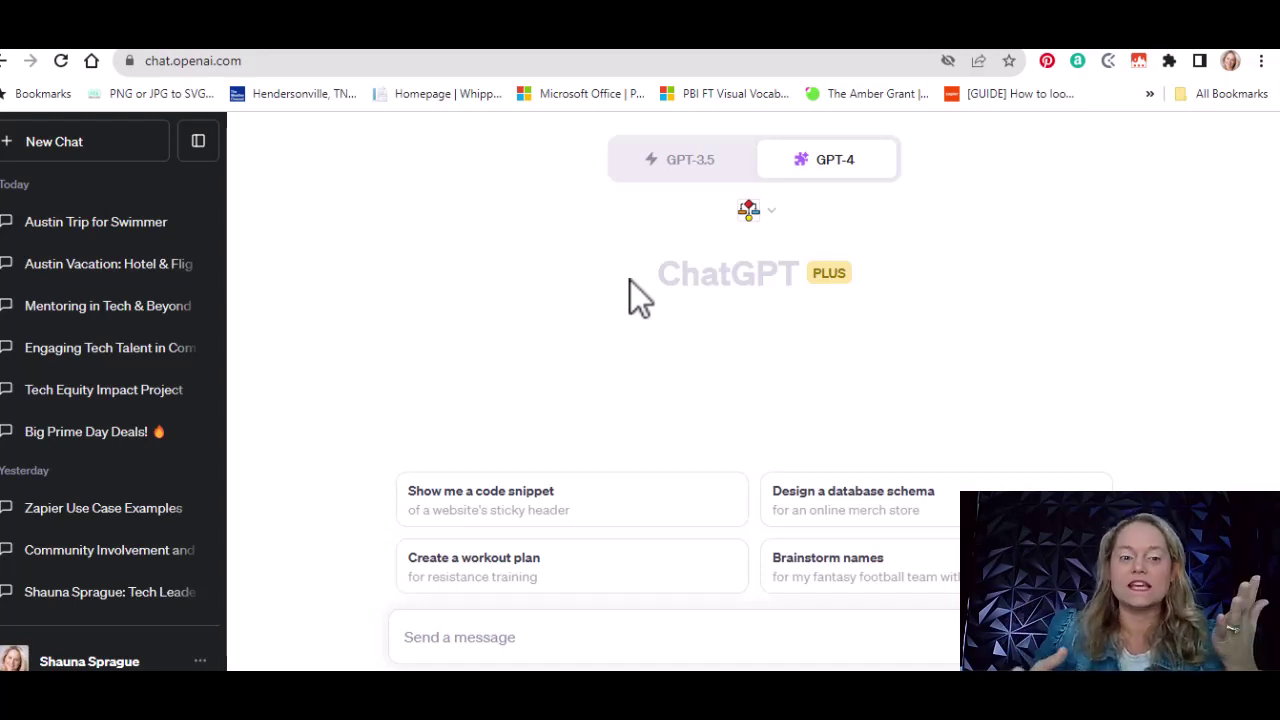
Step: Send the prompt "Show me how the human body works when you drink water" in the new chat
left_click(500, 623)
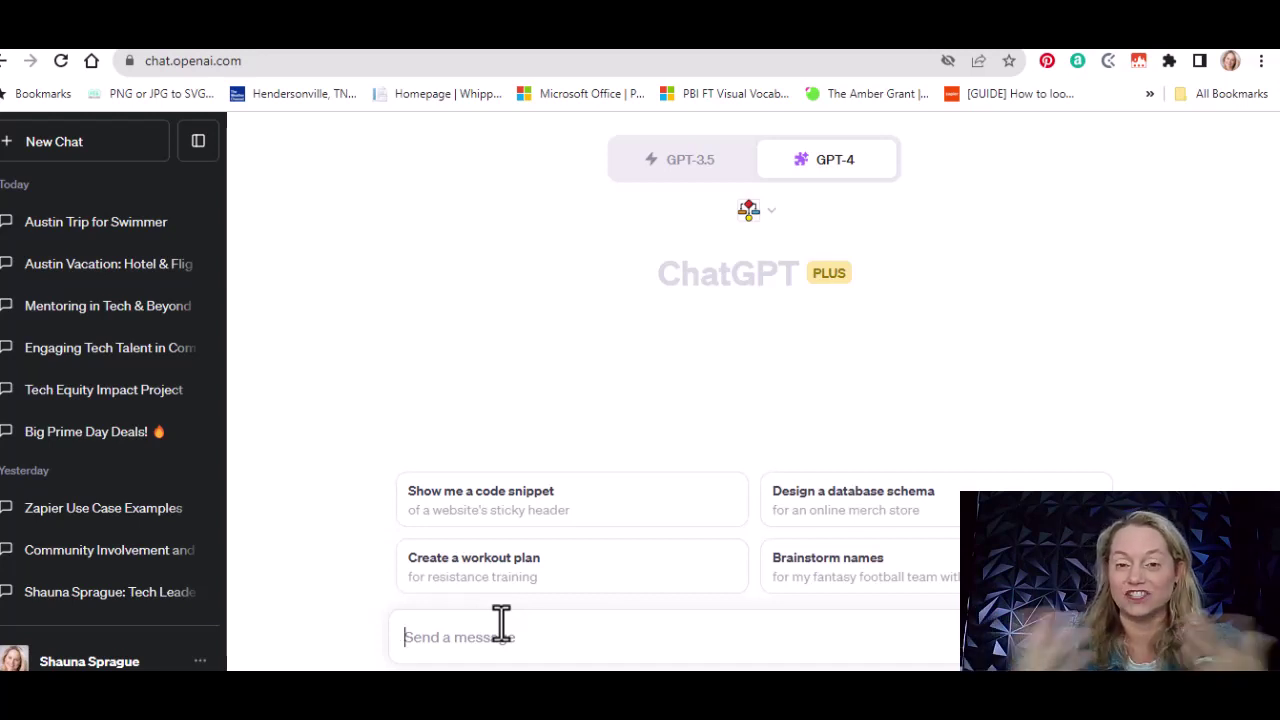
left_click(501, 622)
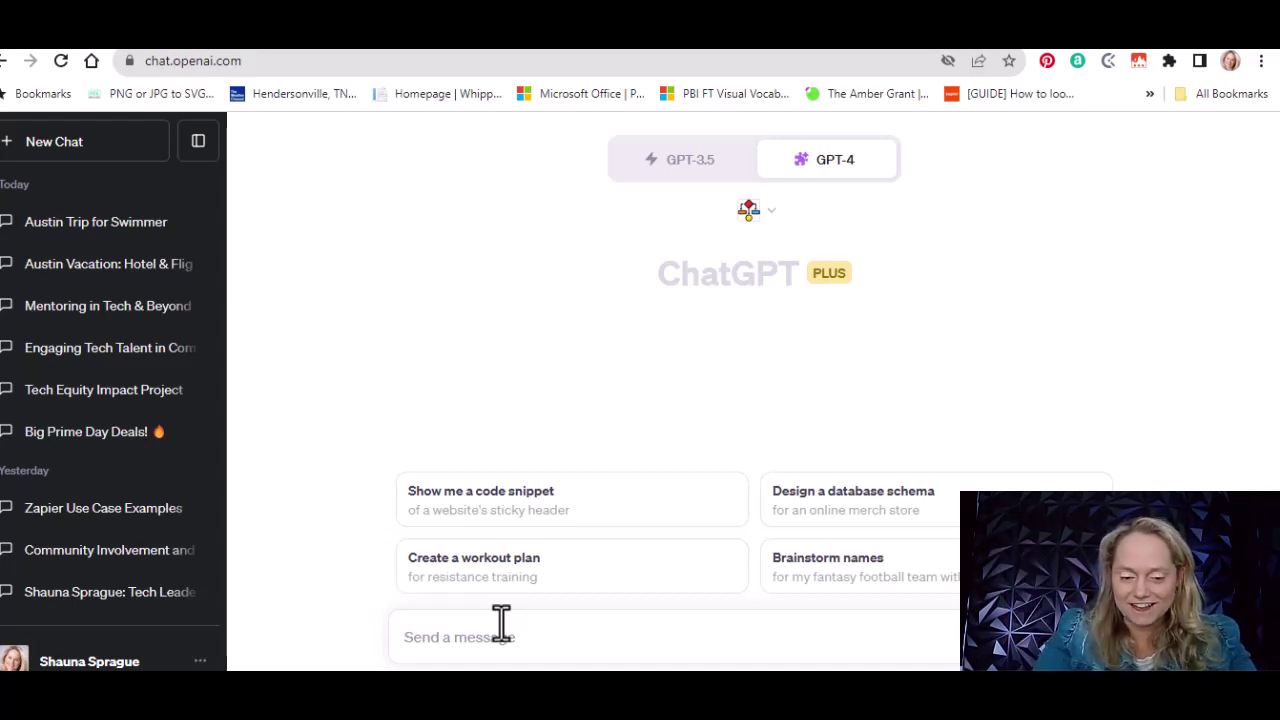
type("S")
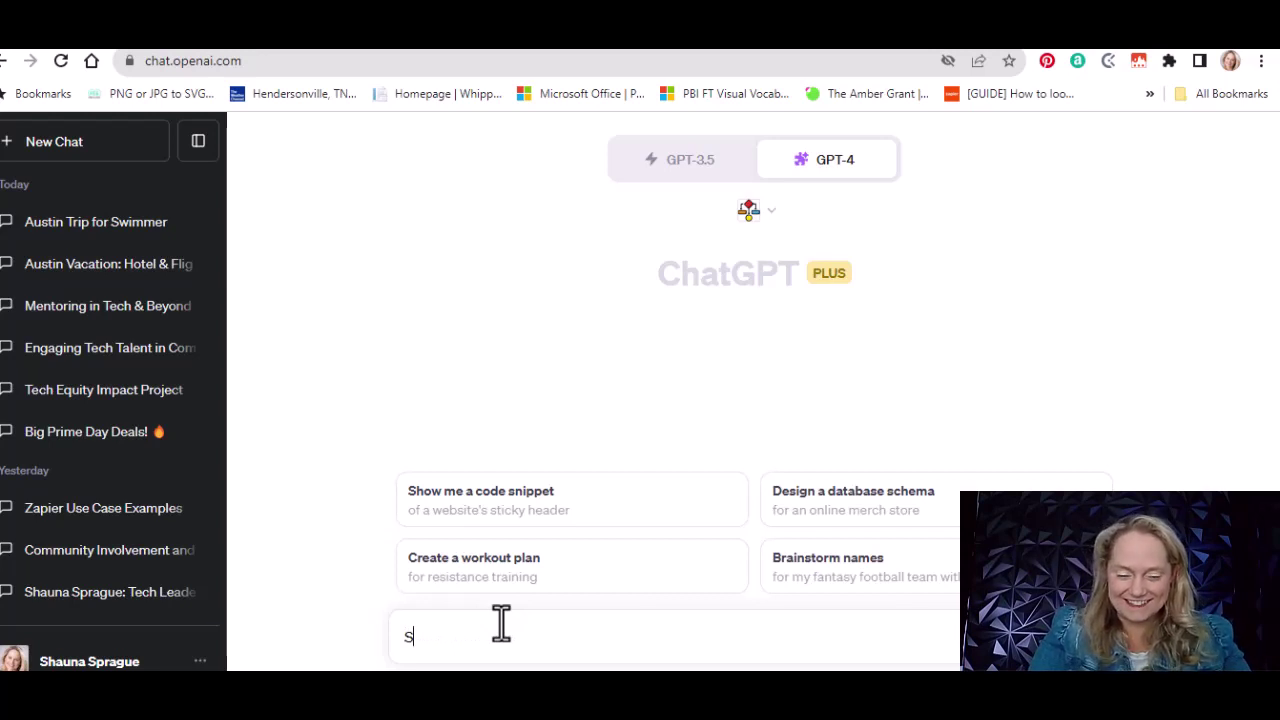
type("how me a")
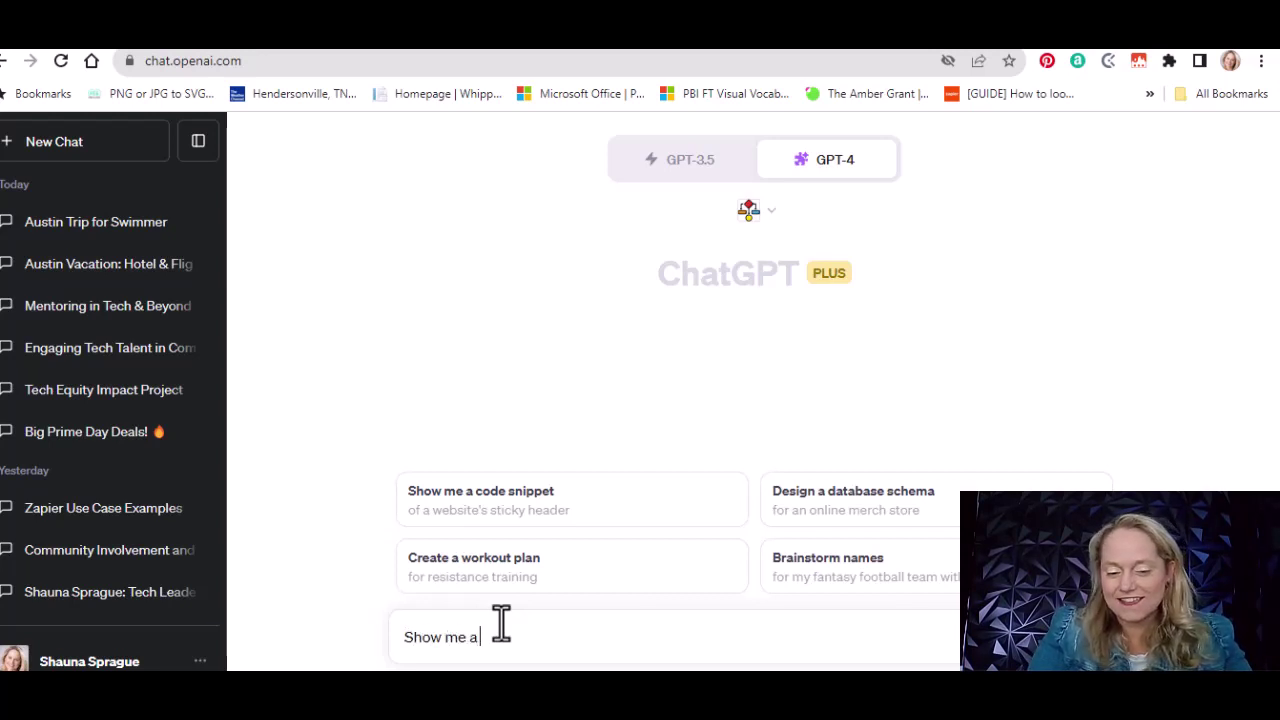
key("BackSpace")
key("BackSpace")
type("how the hu")
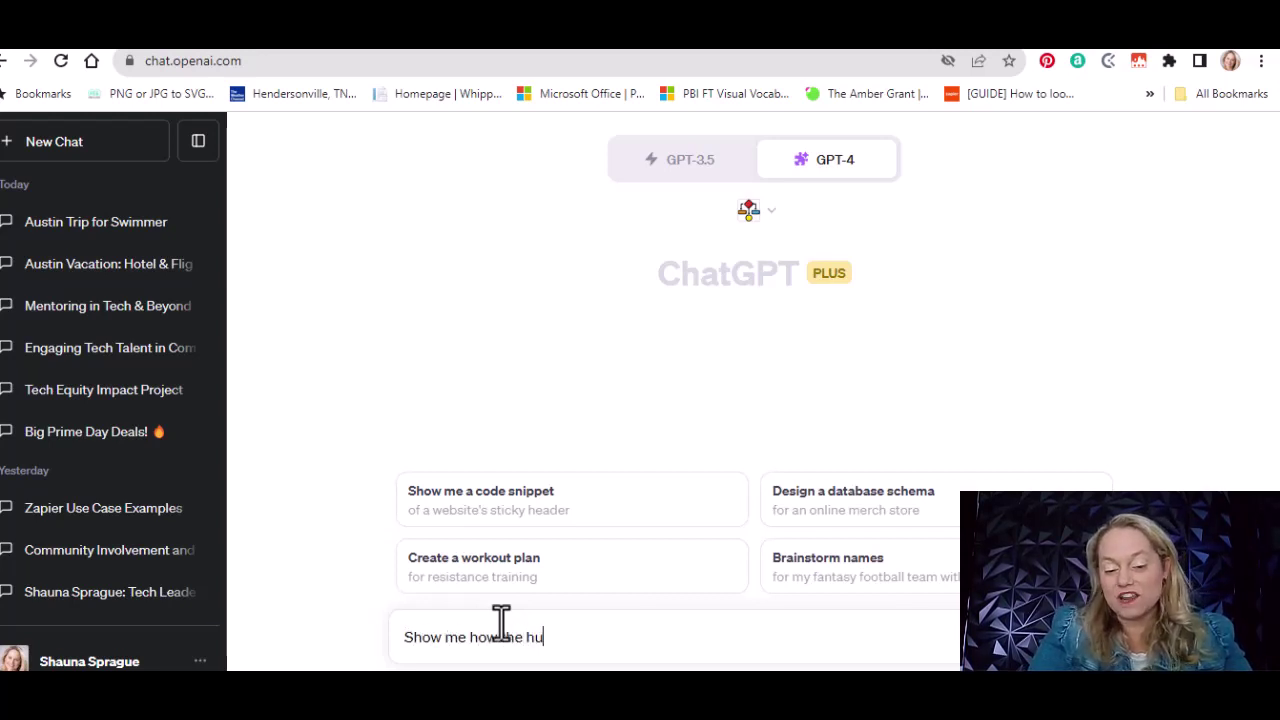
type("man body w")
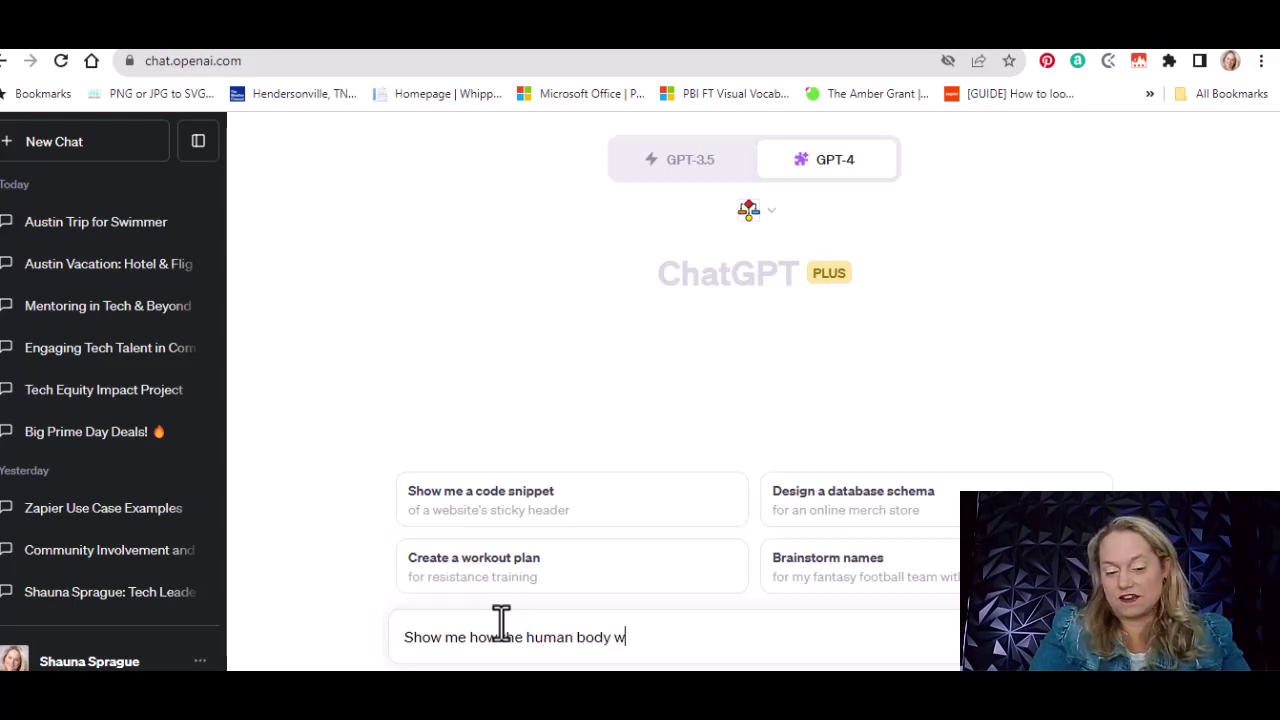
type("orks when you ")
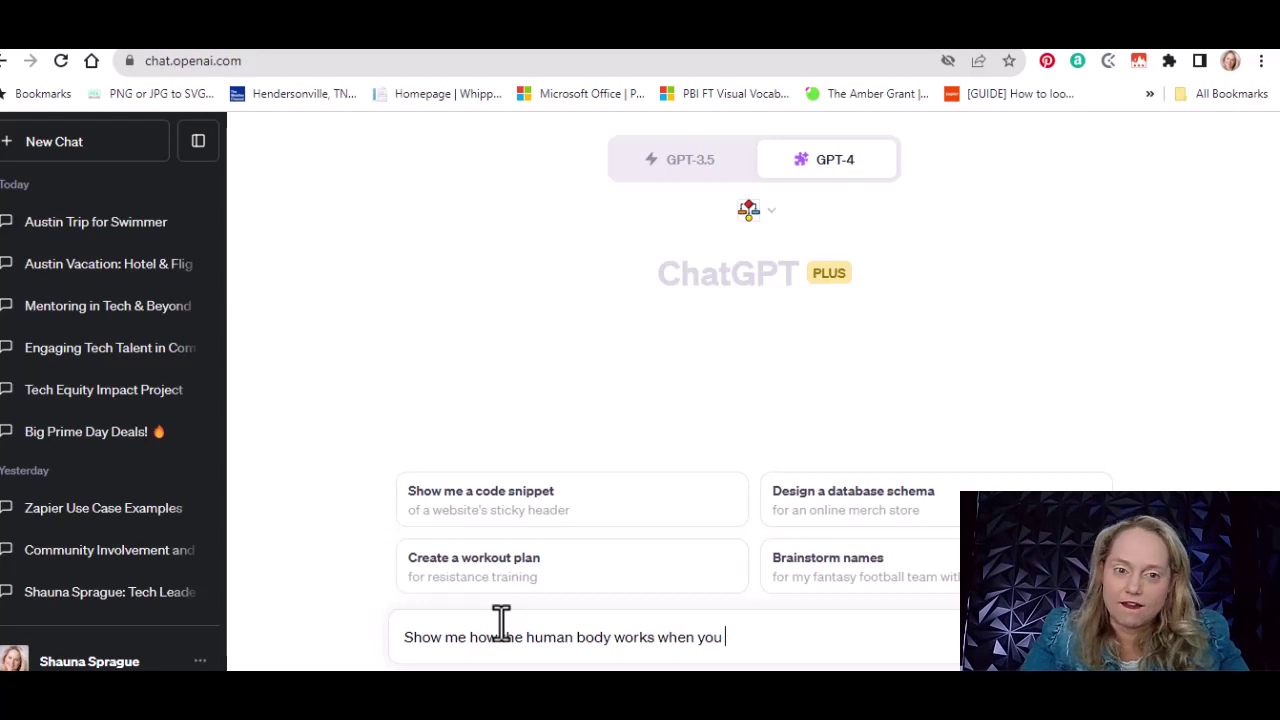
type("drink water")
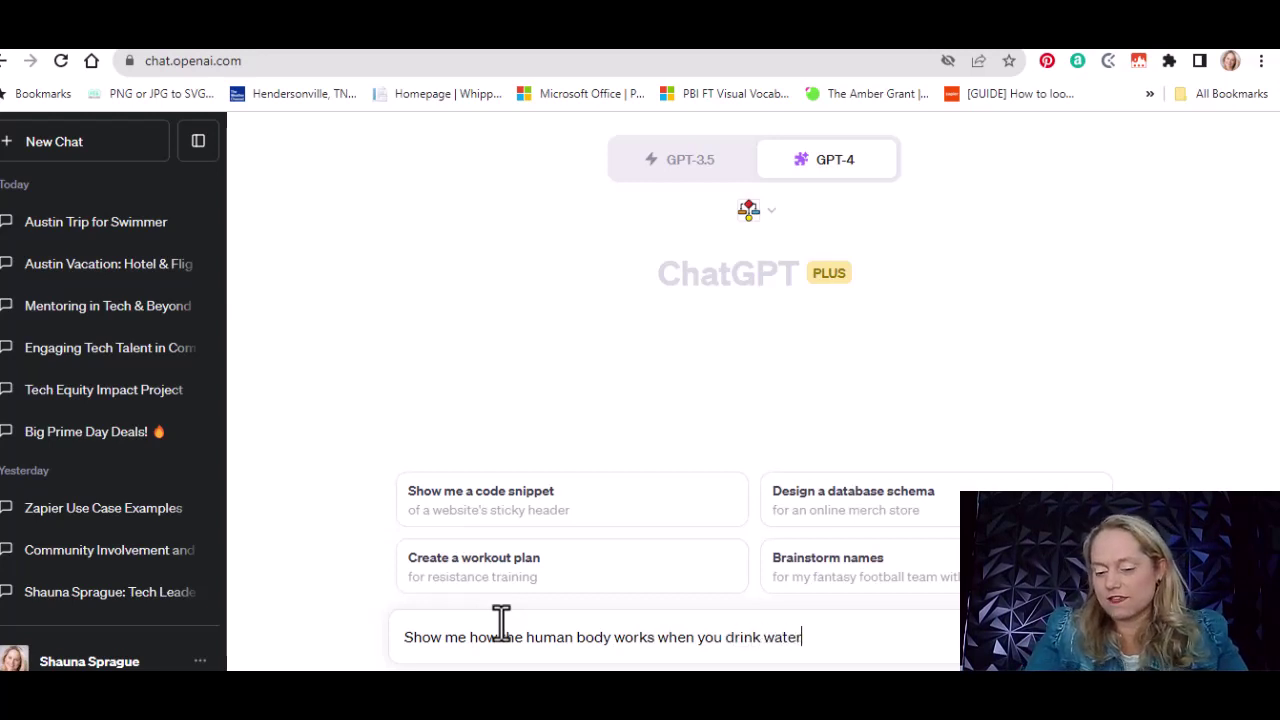
key("Return")
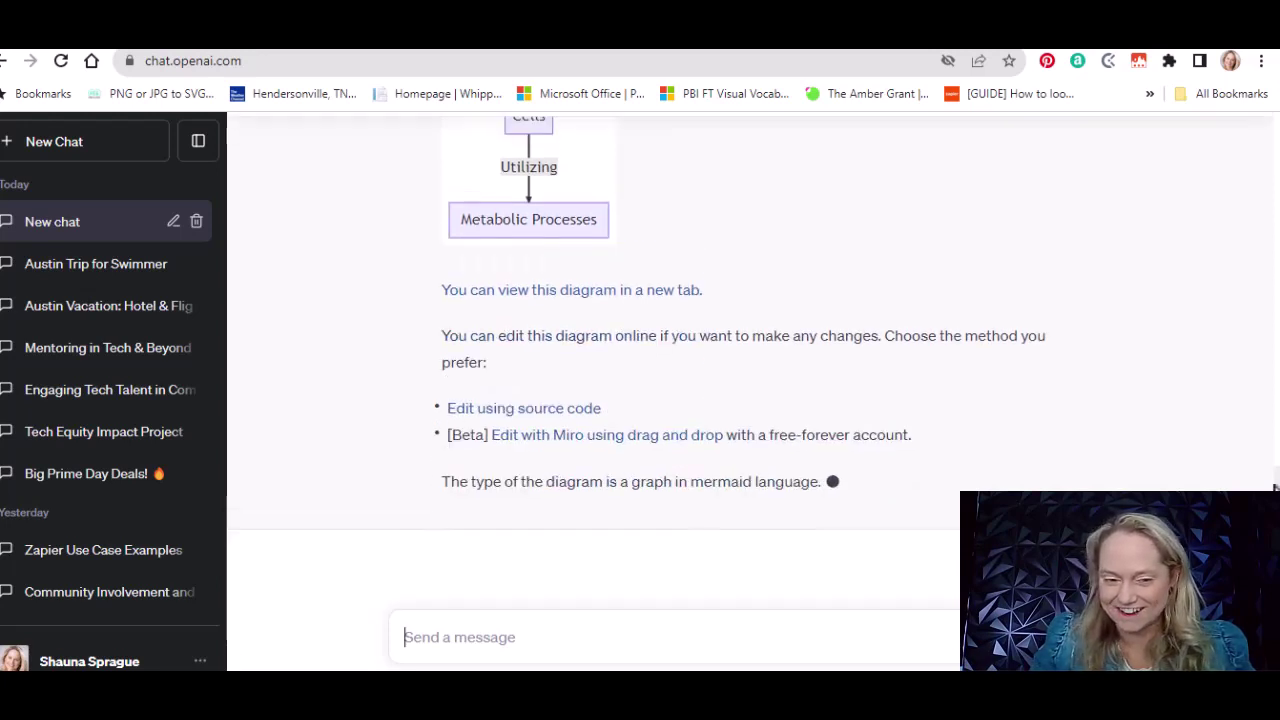
Step: Examine the drinking-water diagram and its editing options, view the diagram in a separate tab, and return to the chat
scroll(750, 380, "up", 5)
scroll(640, 380, "up", 5)
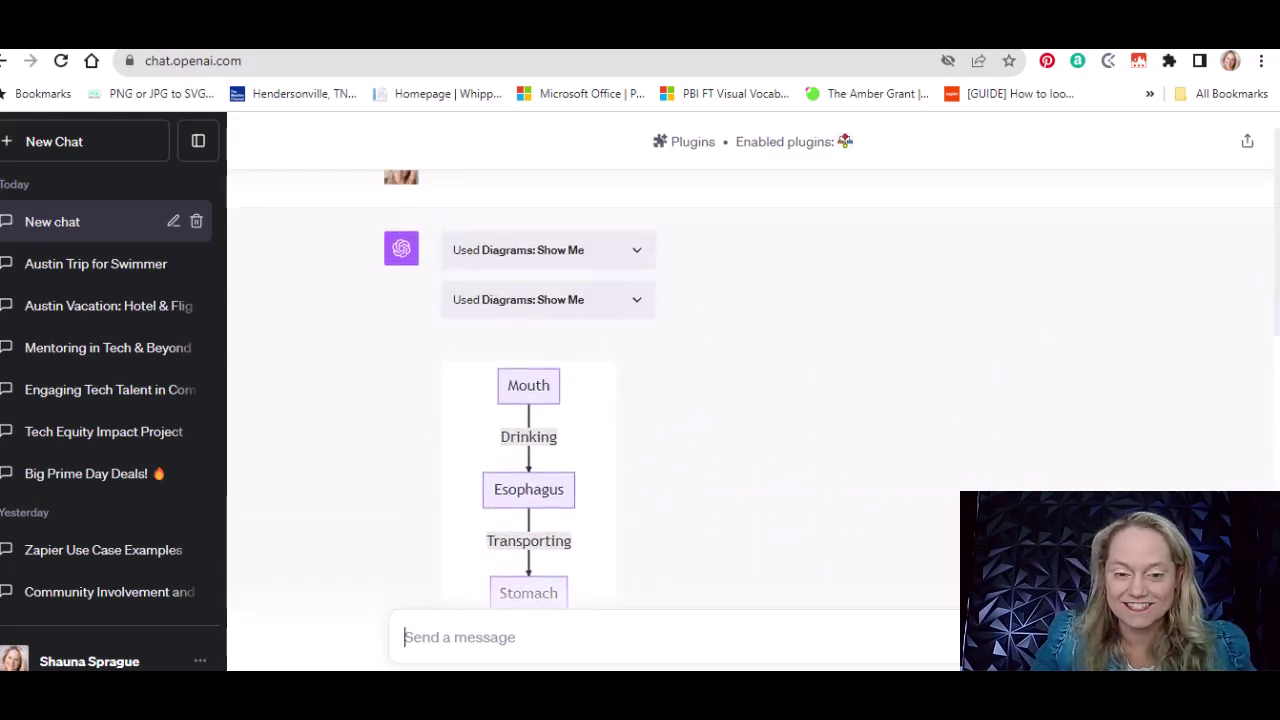
scroll(640, 380, "down", 2)
scroll(640, 380, "down", 1)
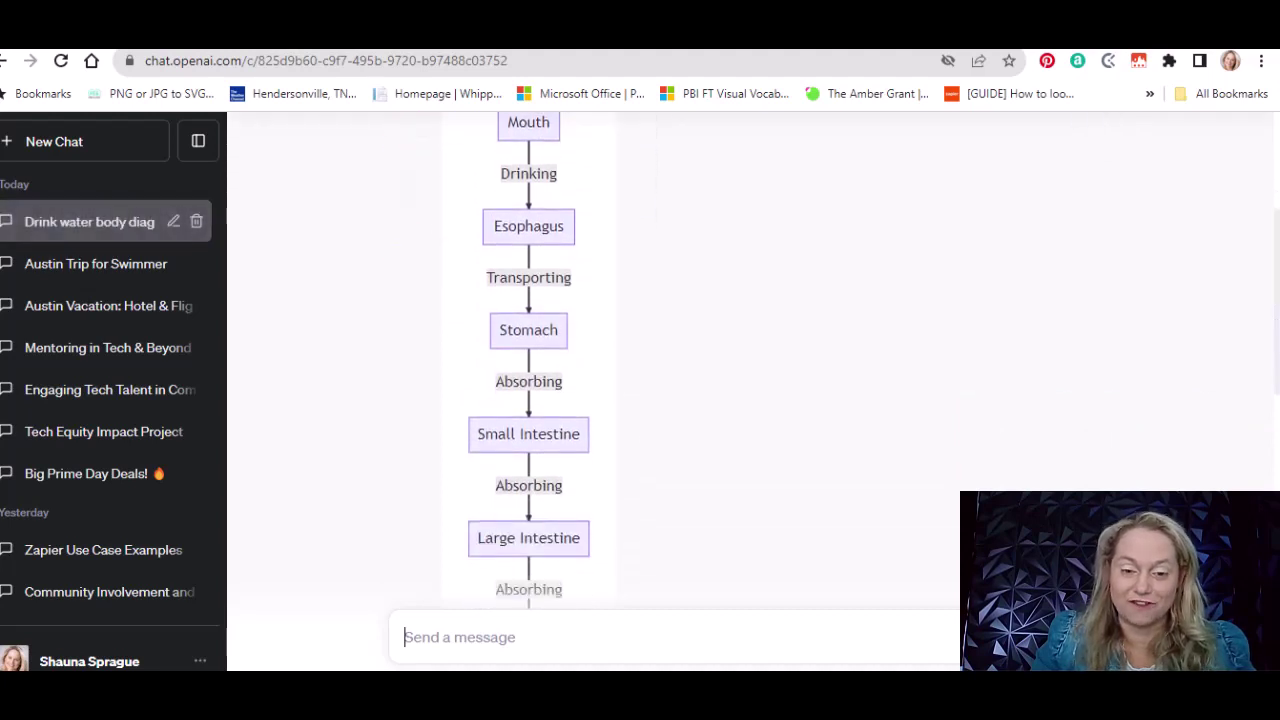
scroll(640, 380, "down", 4)
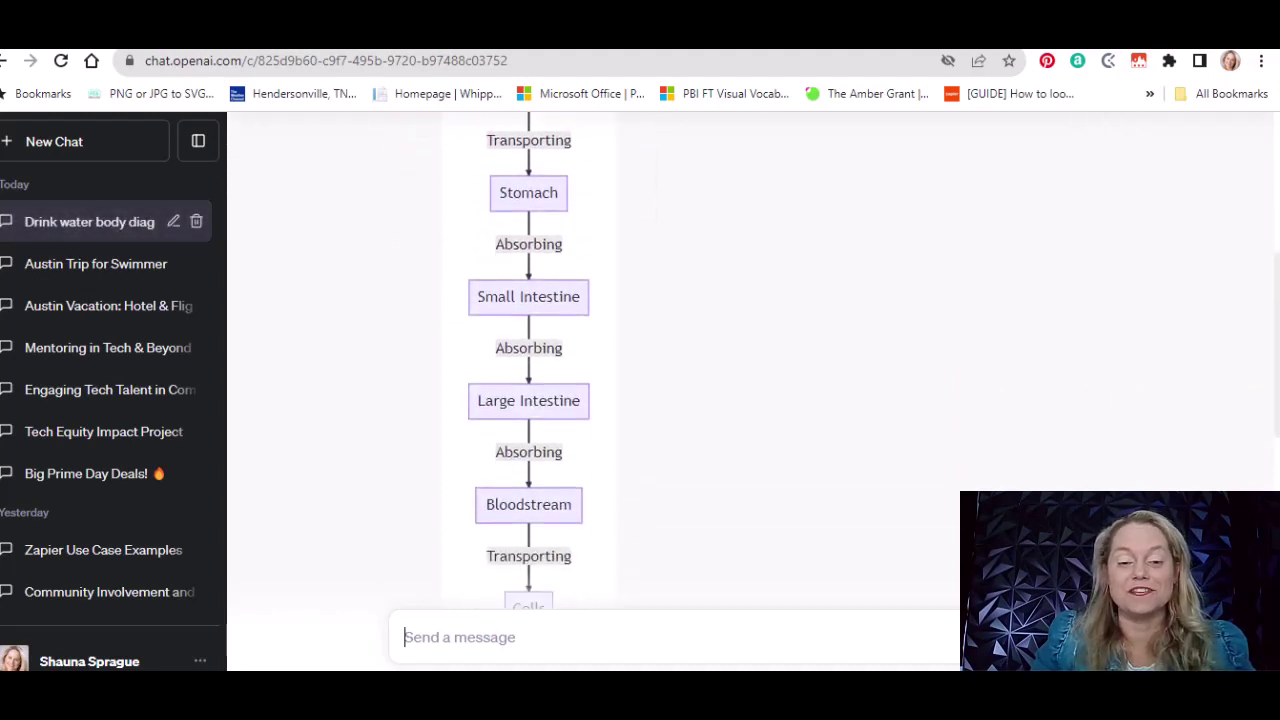
scroll(640, 380, "down", 4)
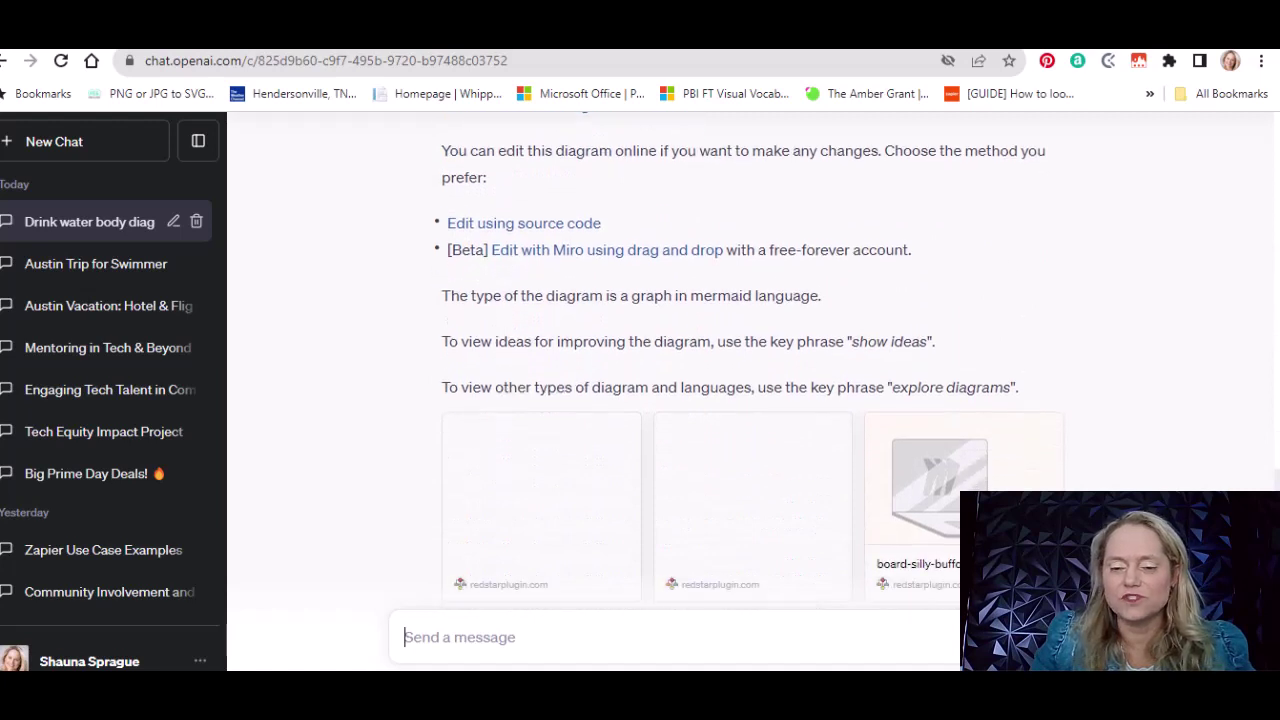
scroll(640, 380, "up", 3)
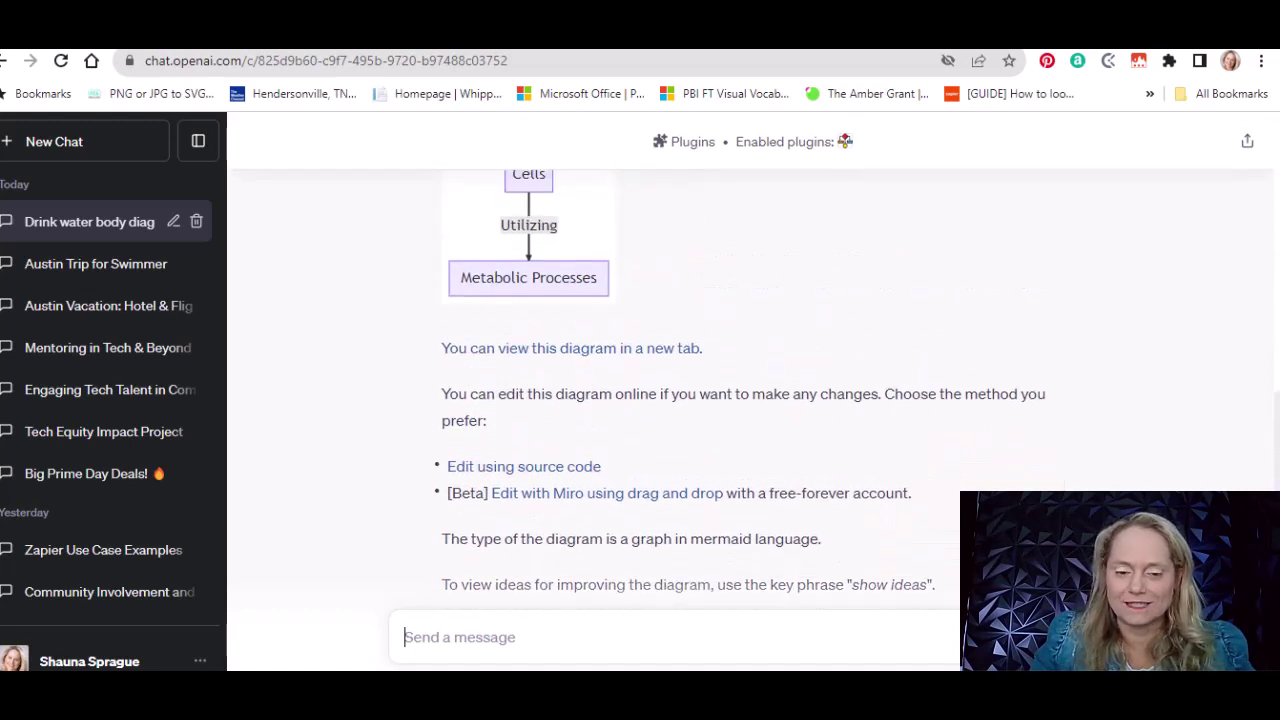
left_click(540, 356)
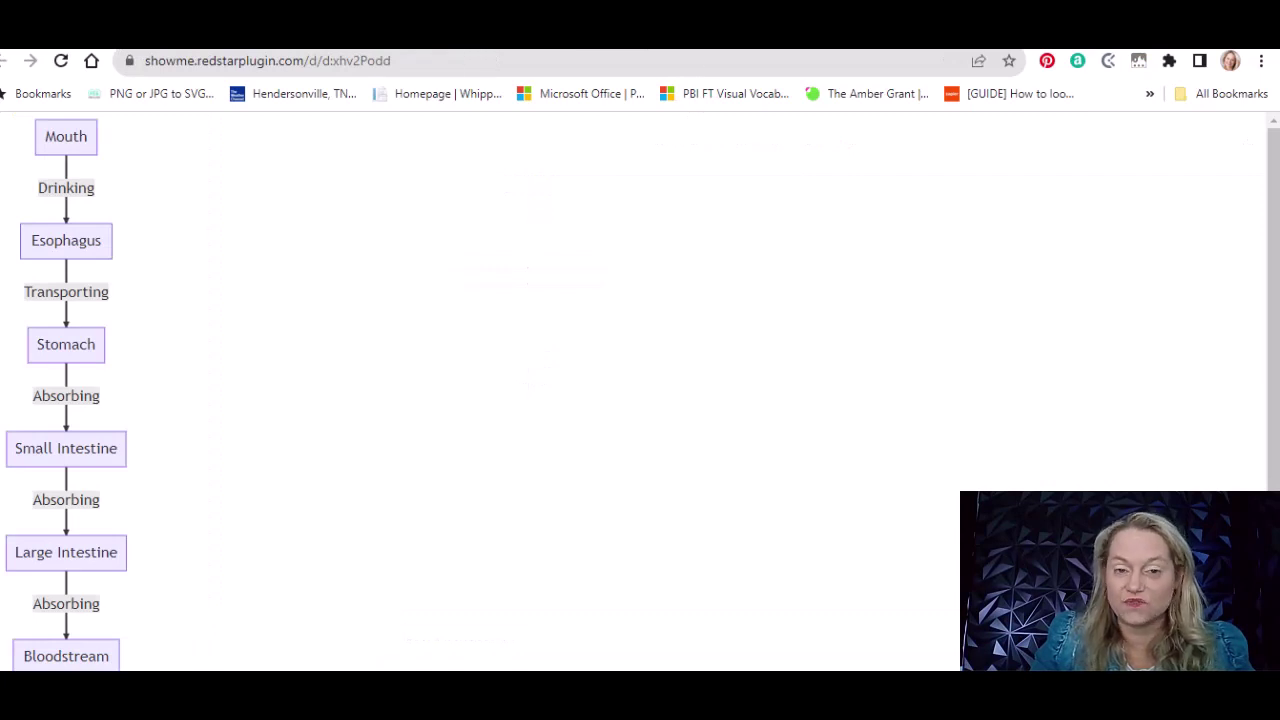
left_click(900, 46)
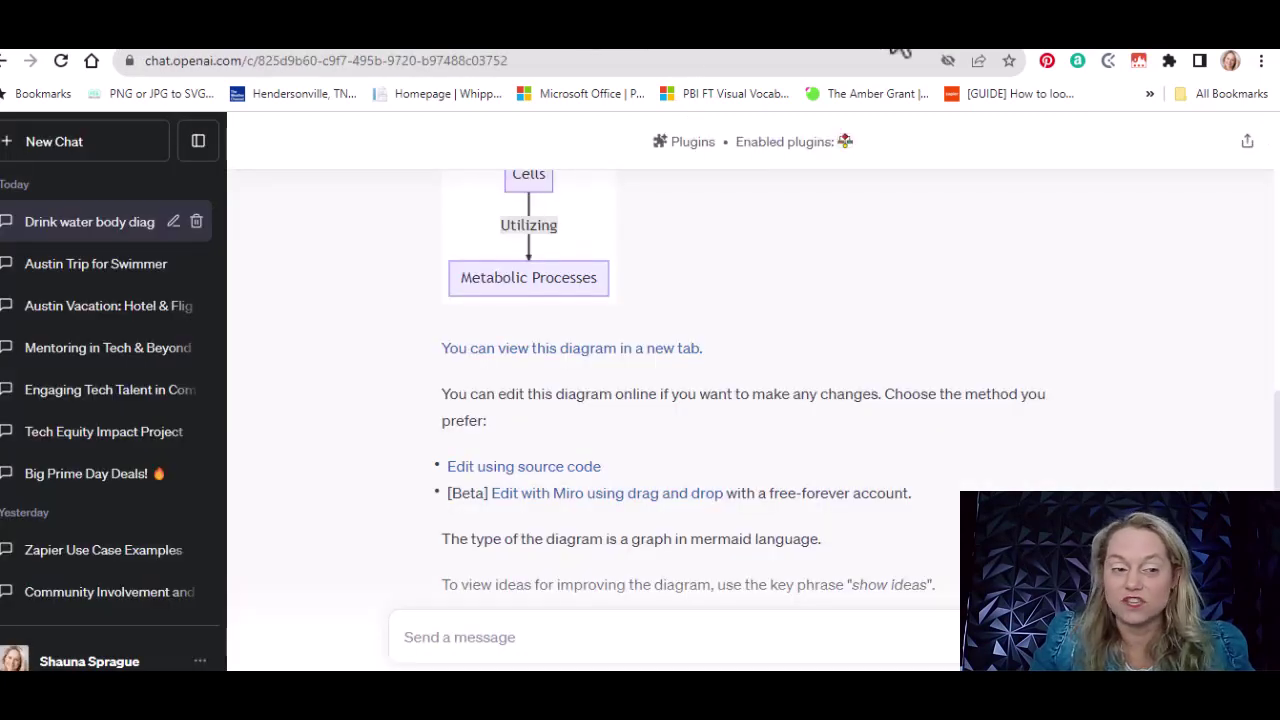
Step: Start a new chat and send the prompt "show me how chat GPT works"
left_click(67, 158)
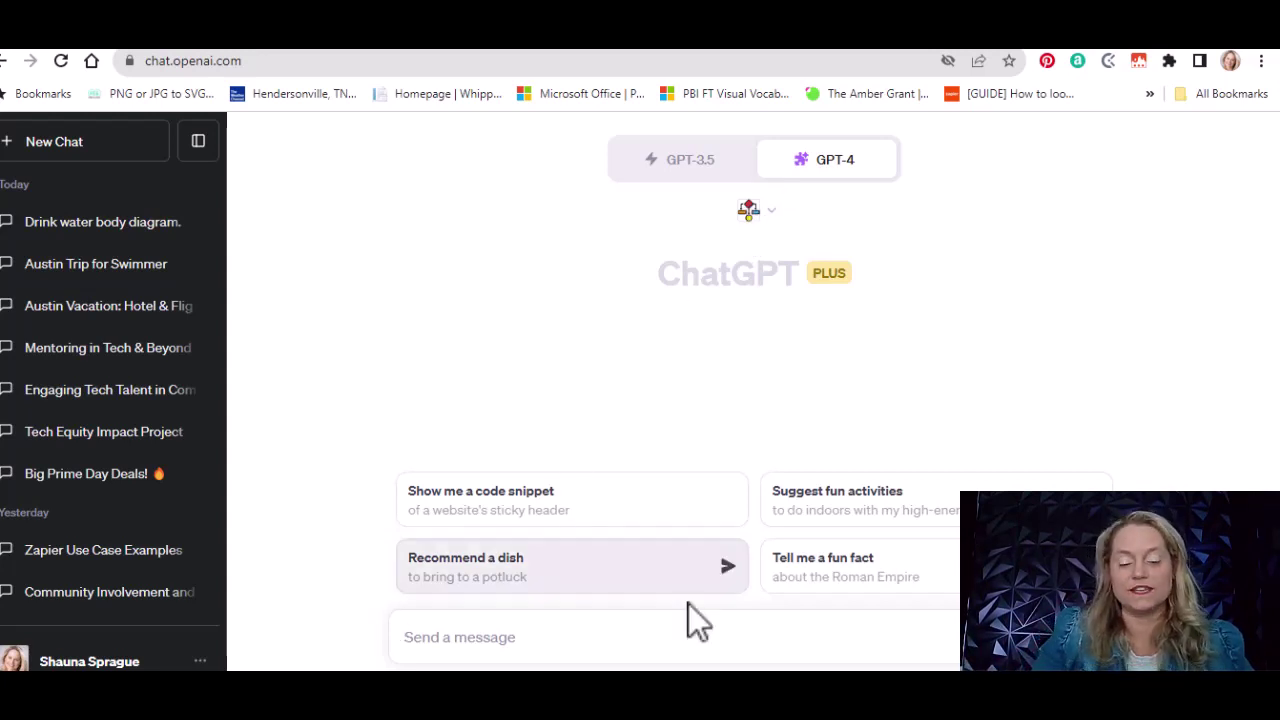
type("sho")
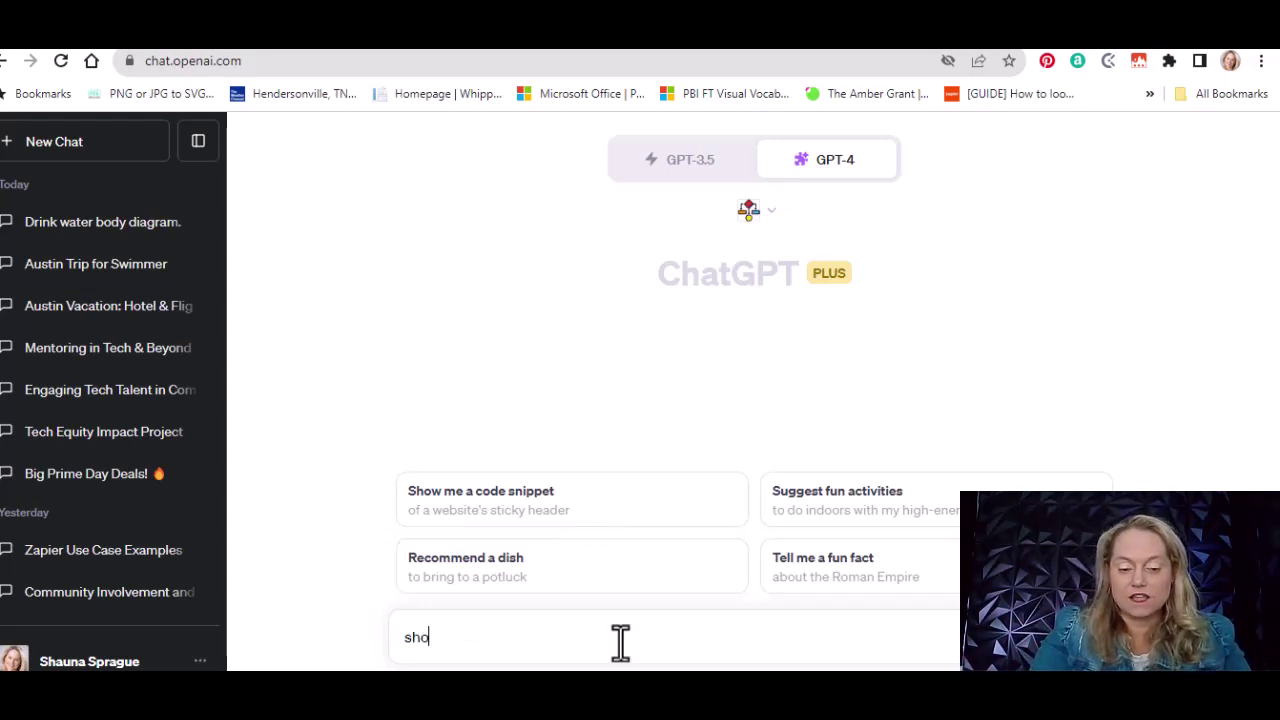
type("w me how")
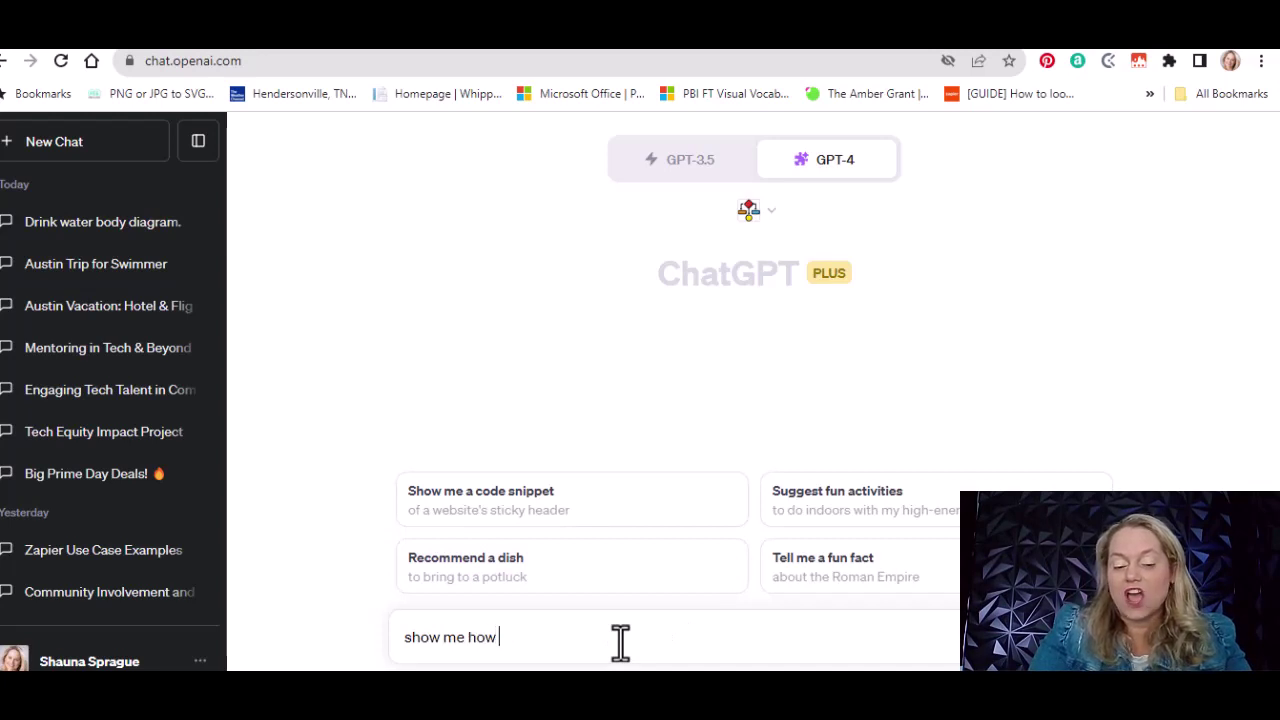
type(" chat ")
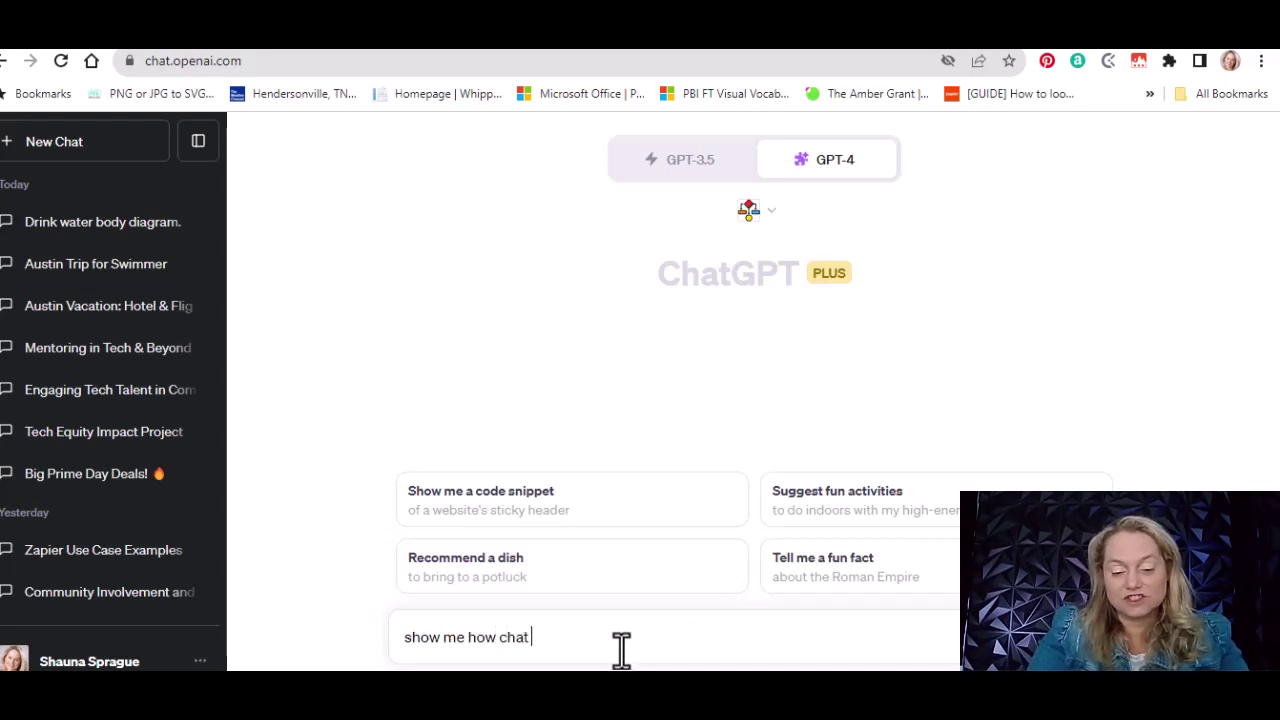
type("GPT lear")
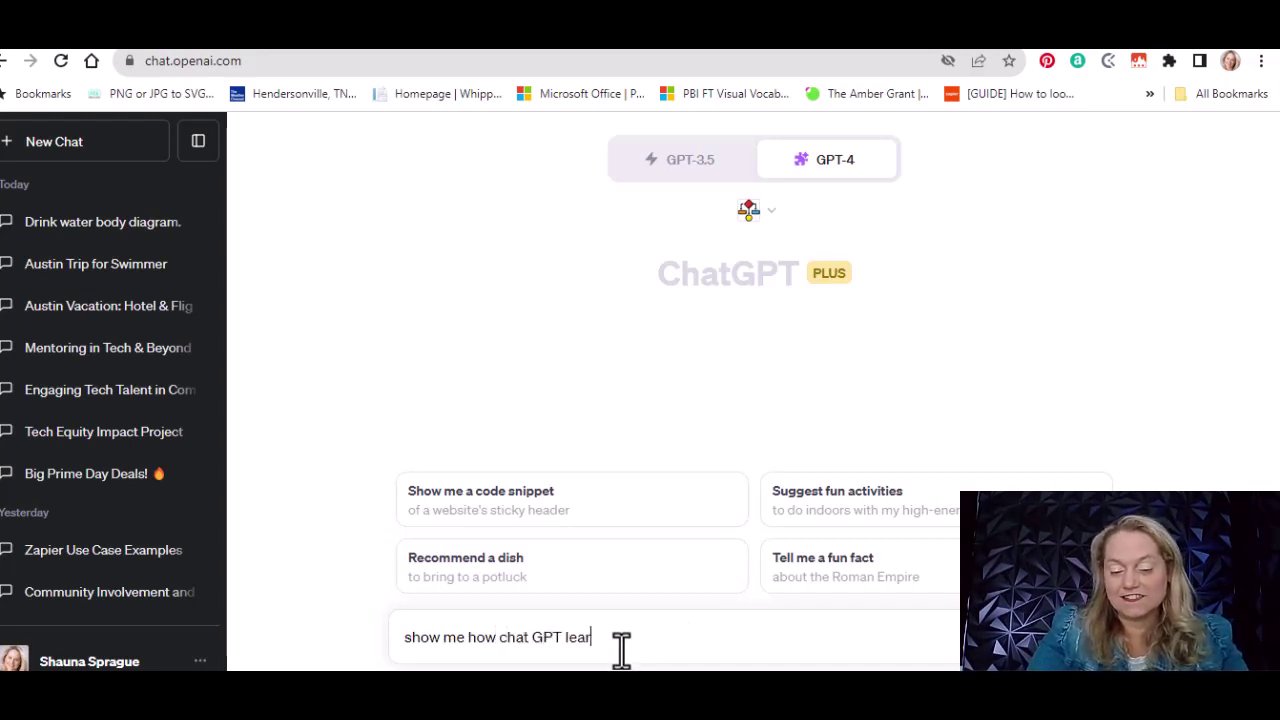
key("BackSpace")
key("BackSpace")
key("BackSpace")
key("BackSpace")
type("works")
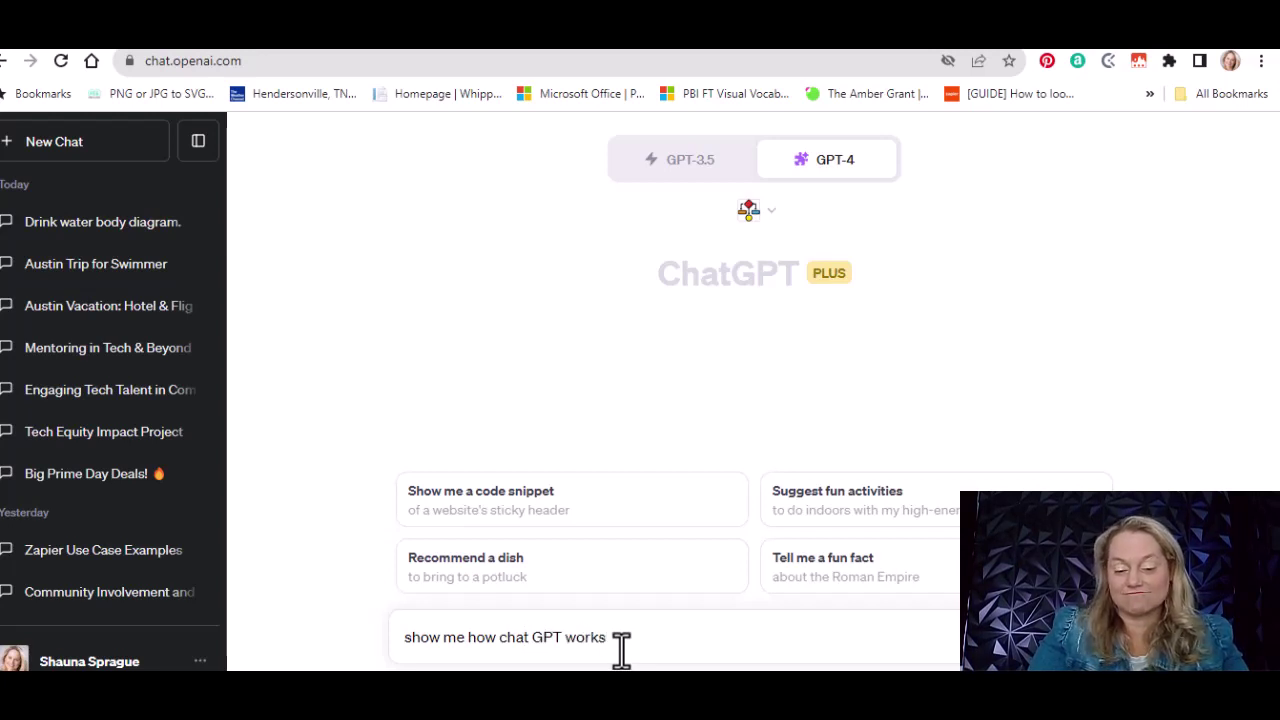
key("Return")
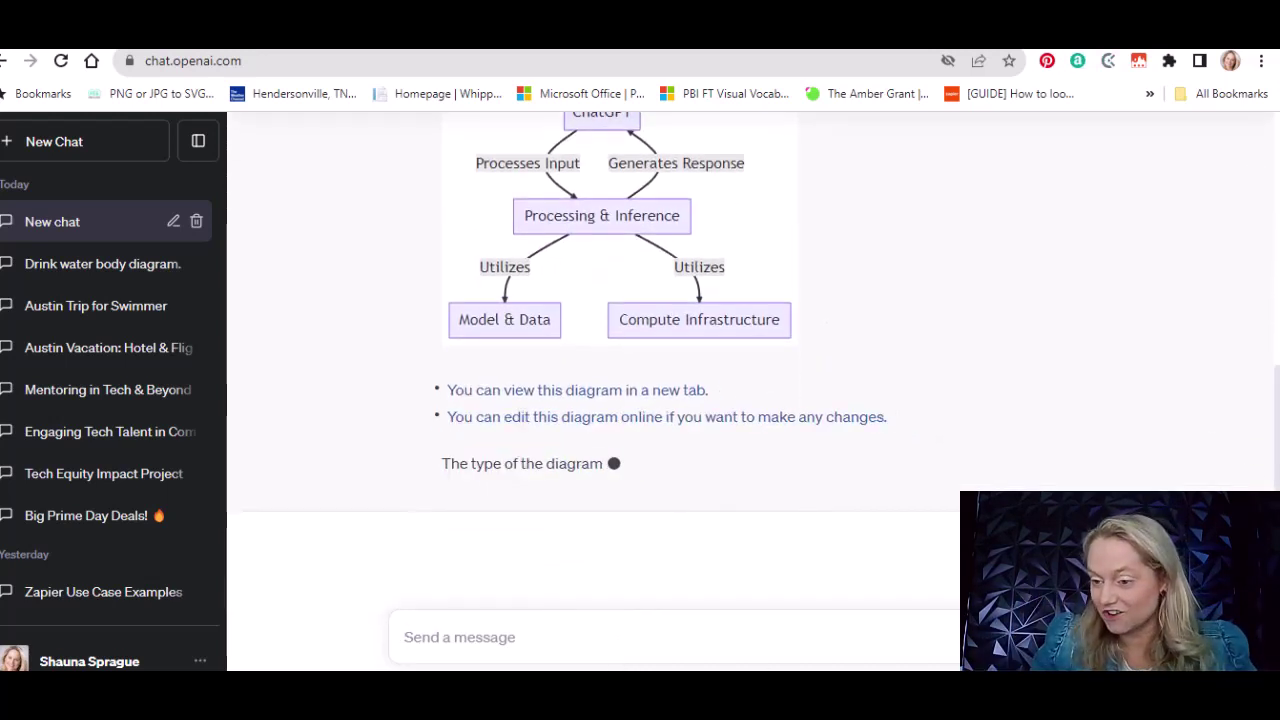
Step: Examine the diagram illustrating how ChatGPT works
scroll(640, 390, "up", 3)
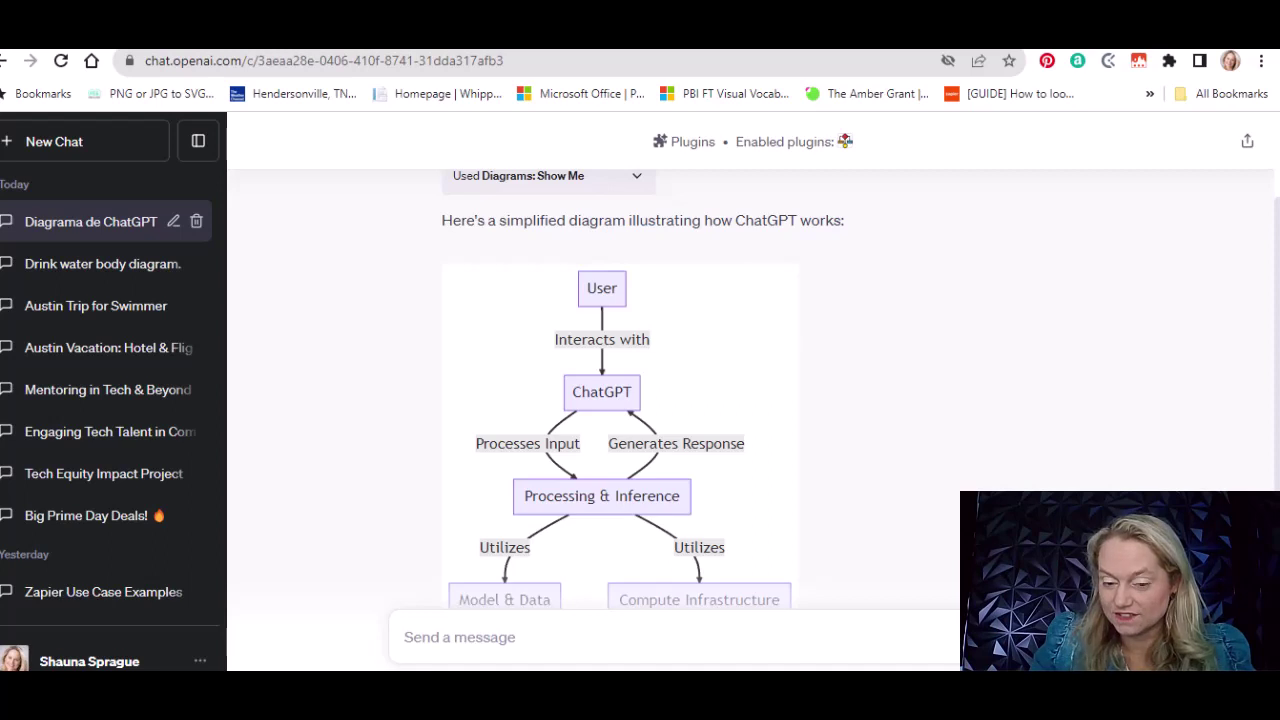
scroll(1276, 383, "down", 1)
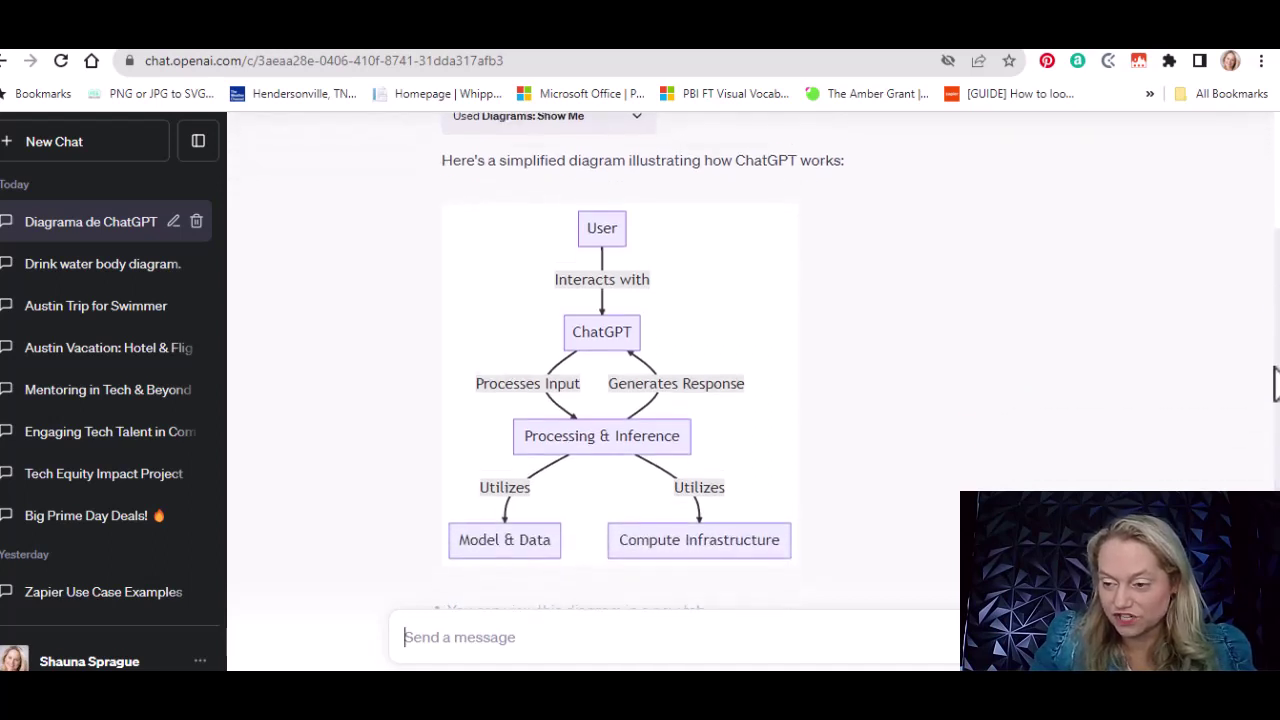
left_click_drag(1276, 383, 1276, 405)
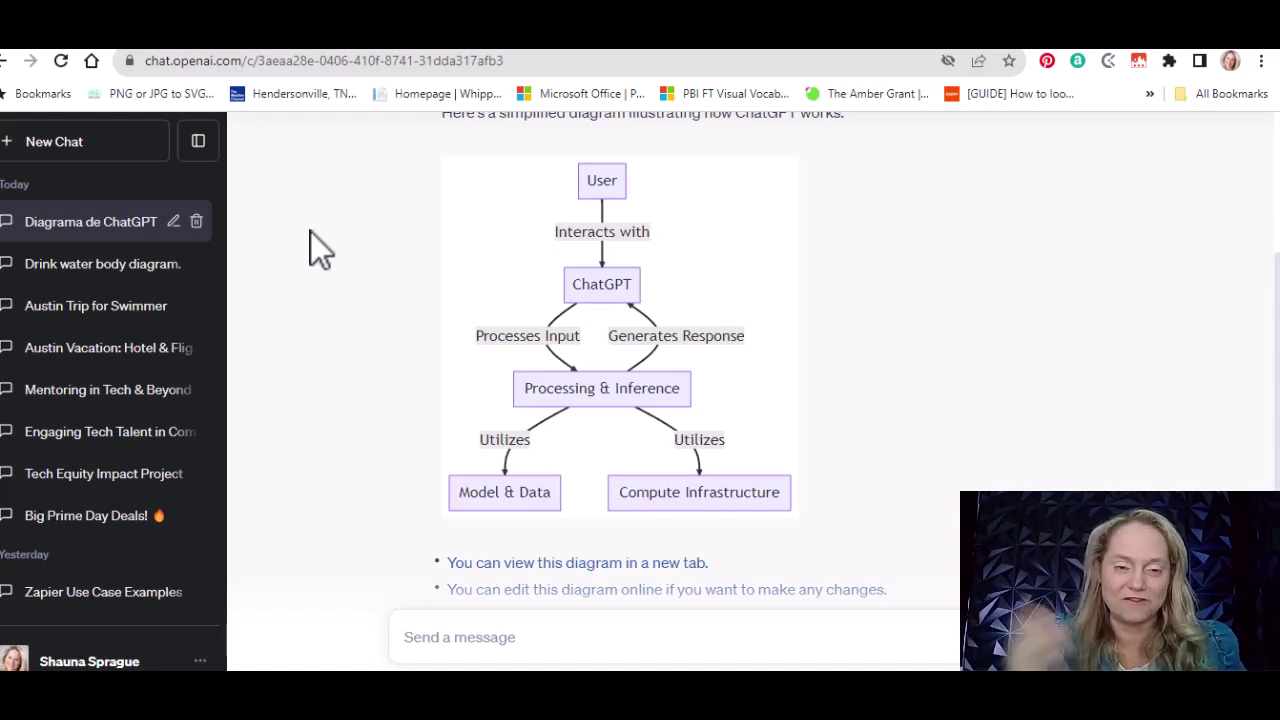
Step: Start another new GPT-4 chat and disable the "Diagrams: Show Me" plugin for it
left_click(100, 170)
mouse_move(852, 234)
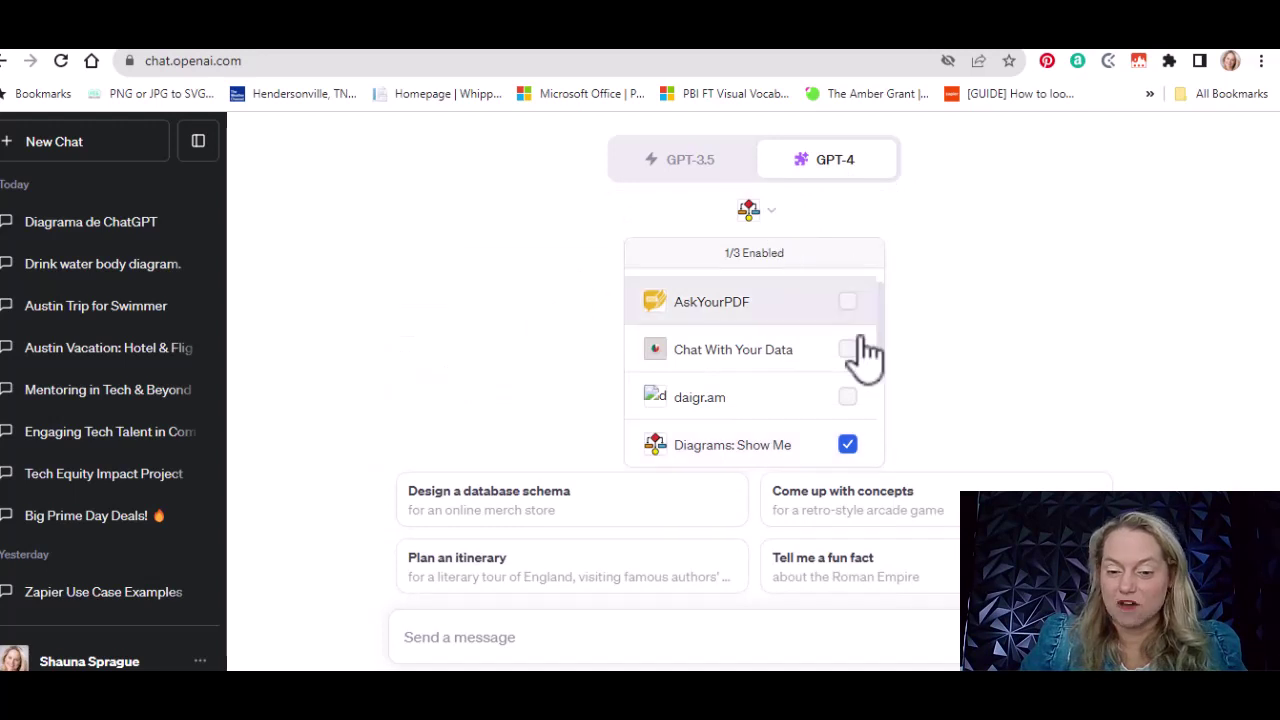
left_click(890, 321)
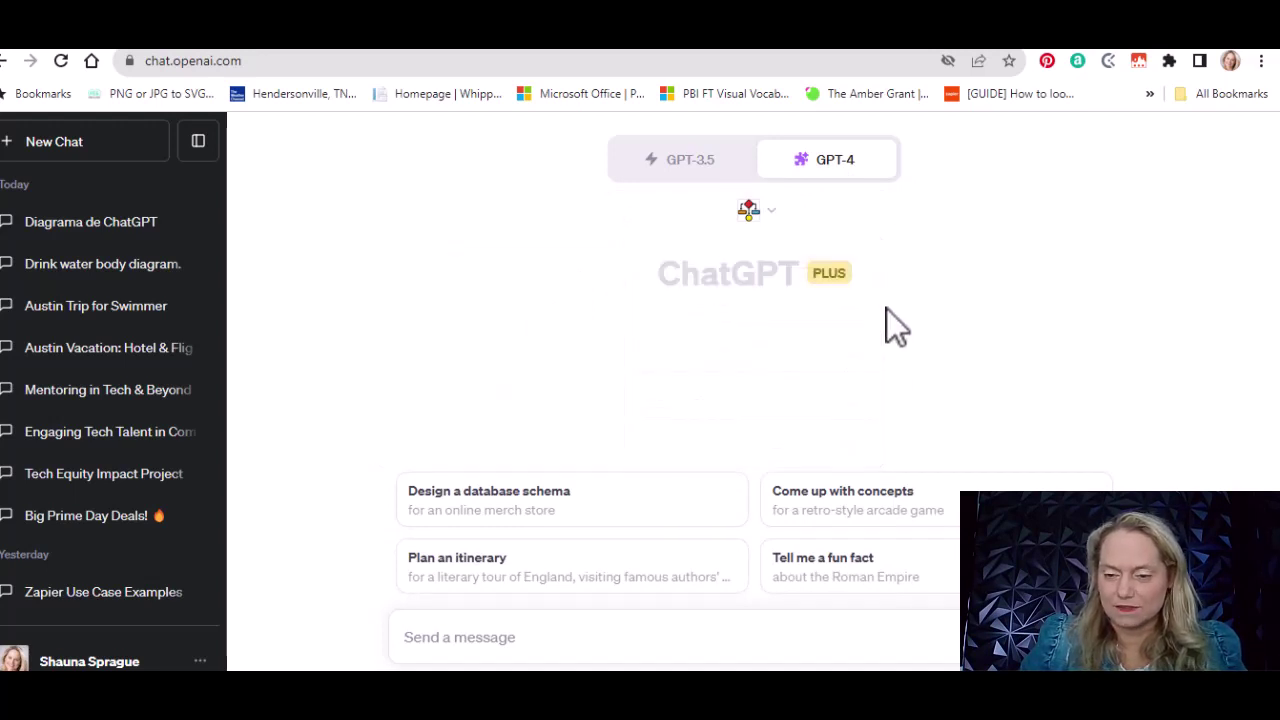
left_click(766, 218)
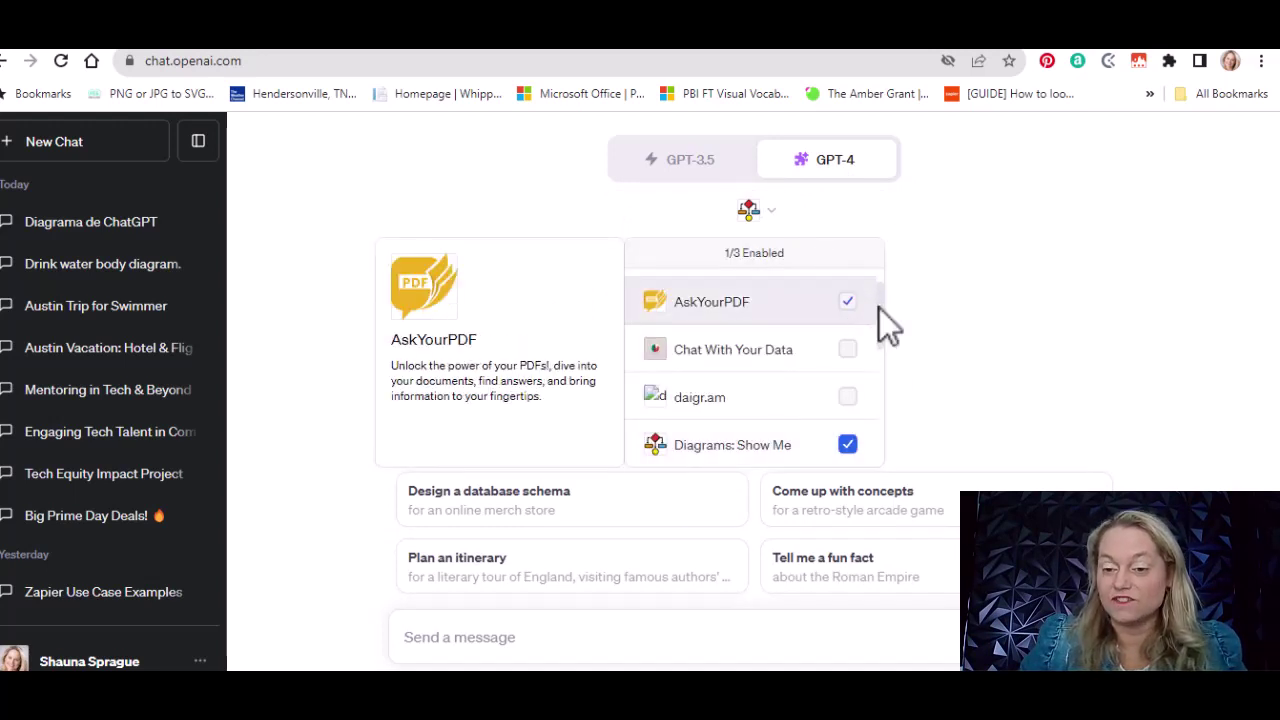
left_click_drag(879, 309, 885, 366)
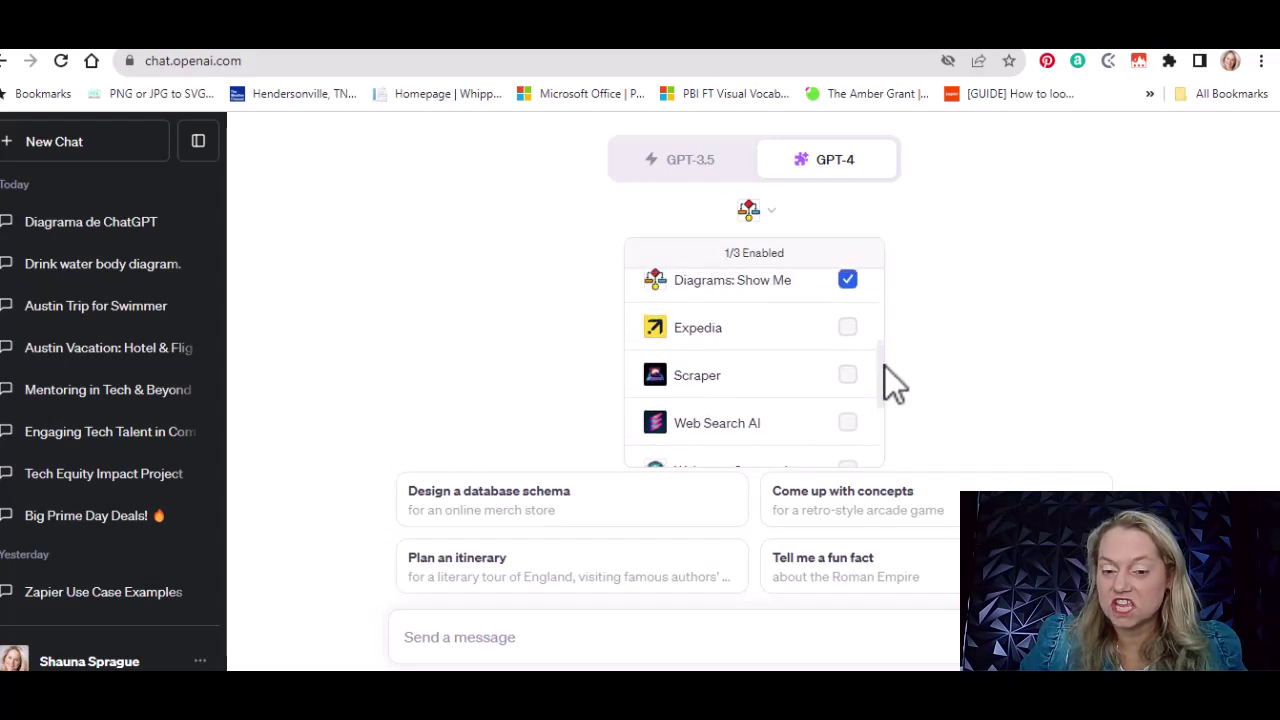
left_click(848, 295)
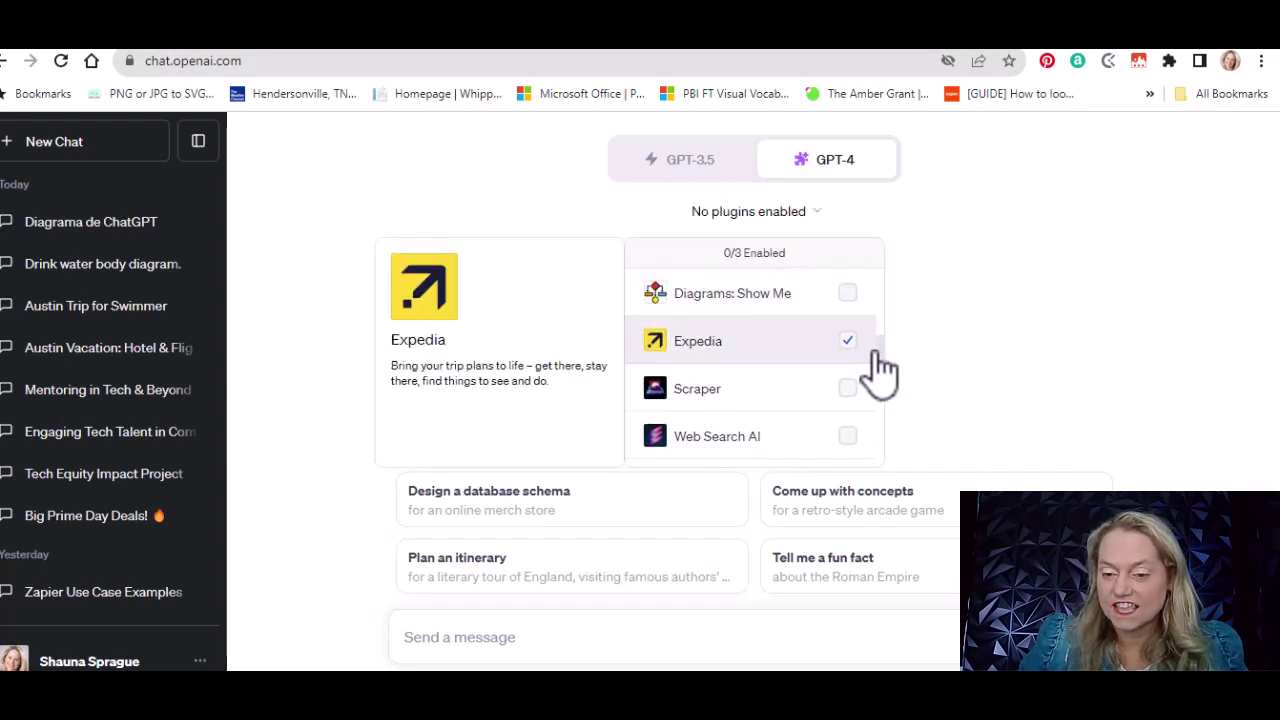
Step: Open the plugin store and search it for "indy"
left_click_drag(879, 352, 878, 446)
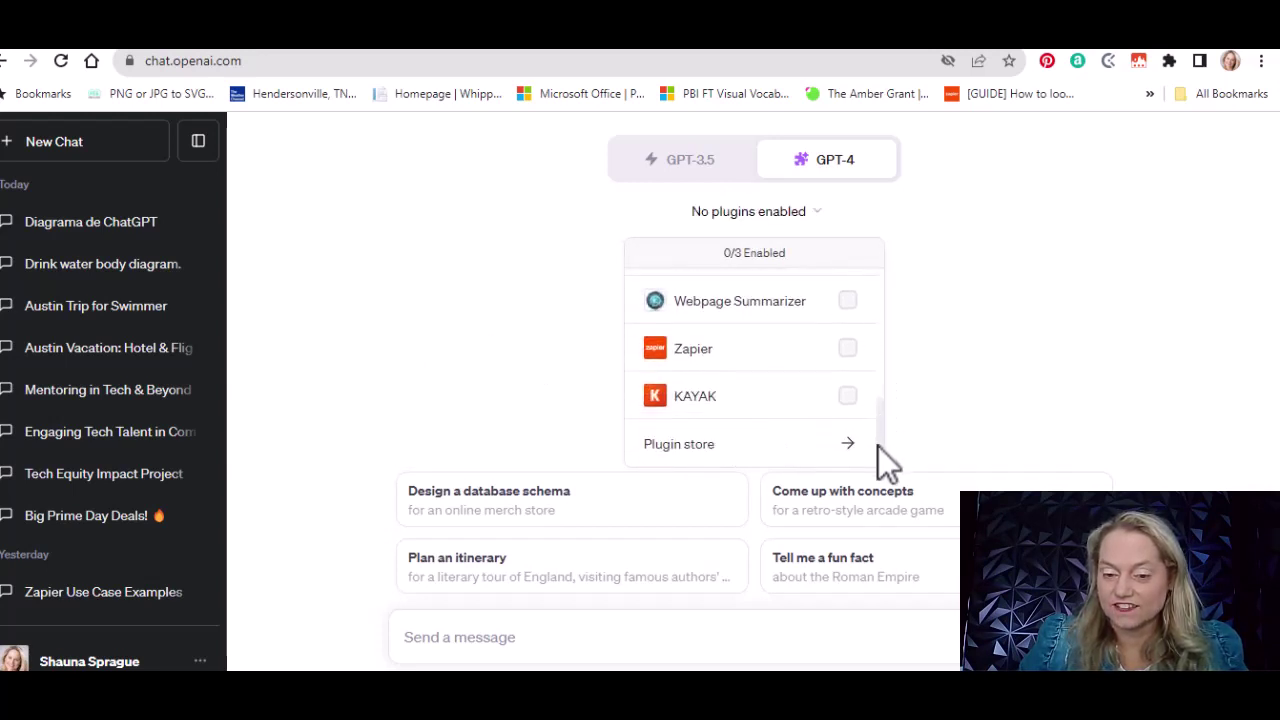
left_click(775, 450)
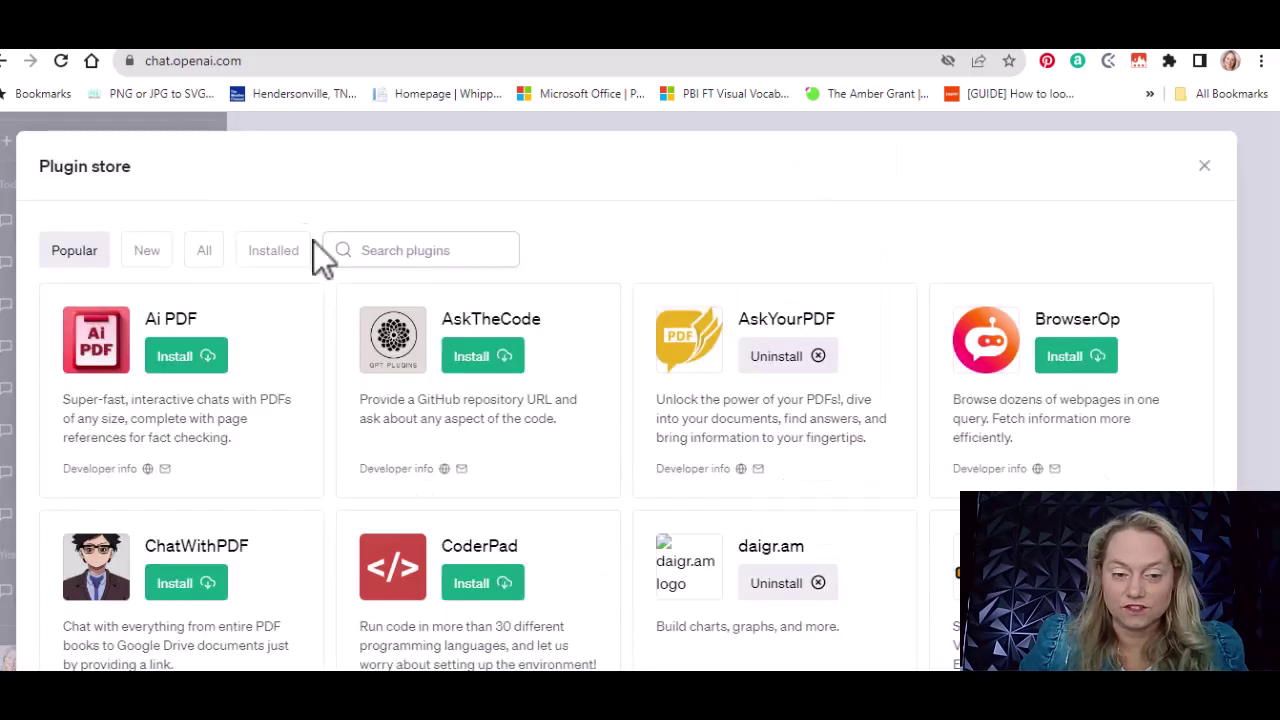
left_click(389, 262)
type("in")
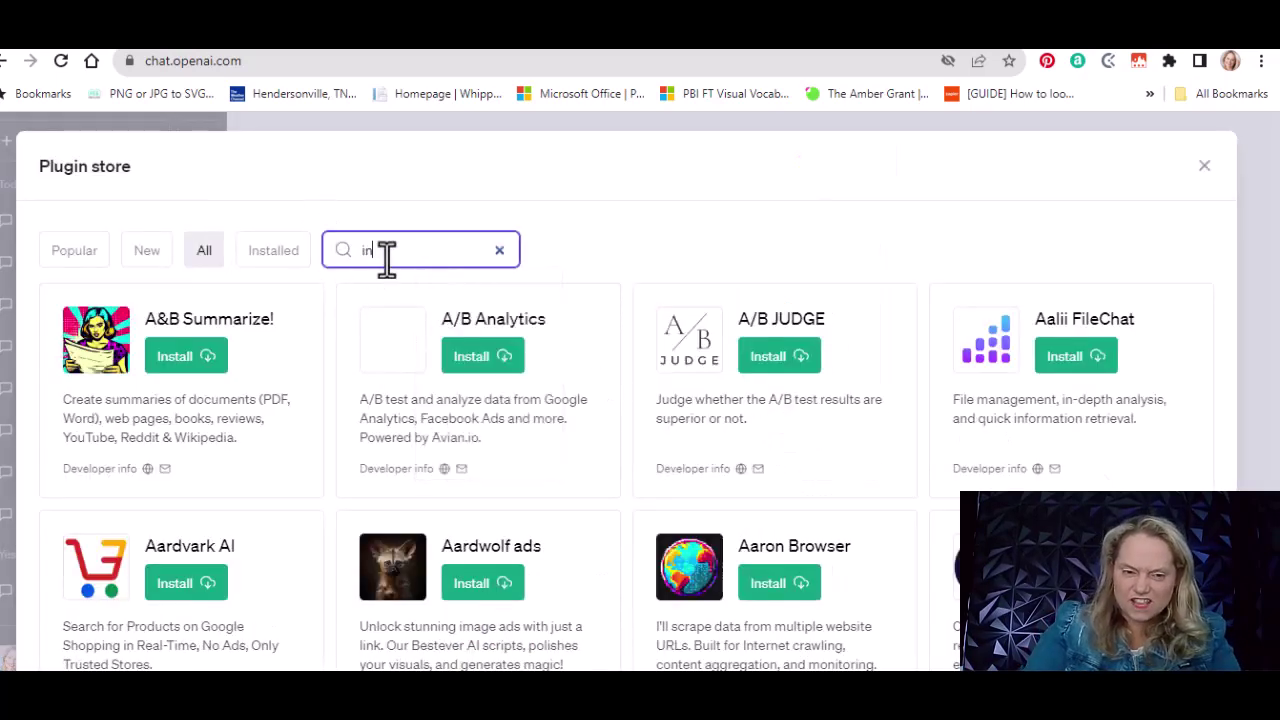
type("dy")
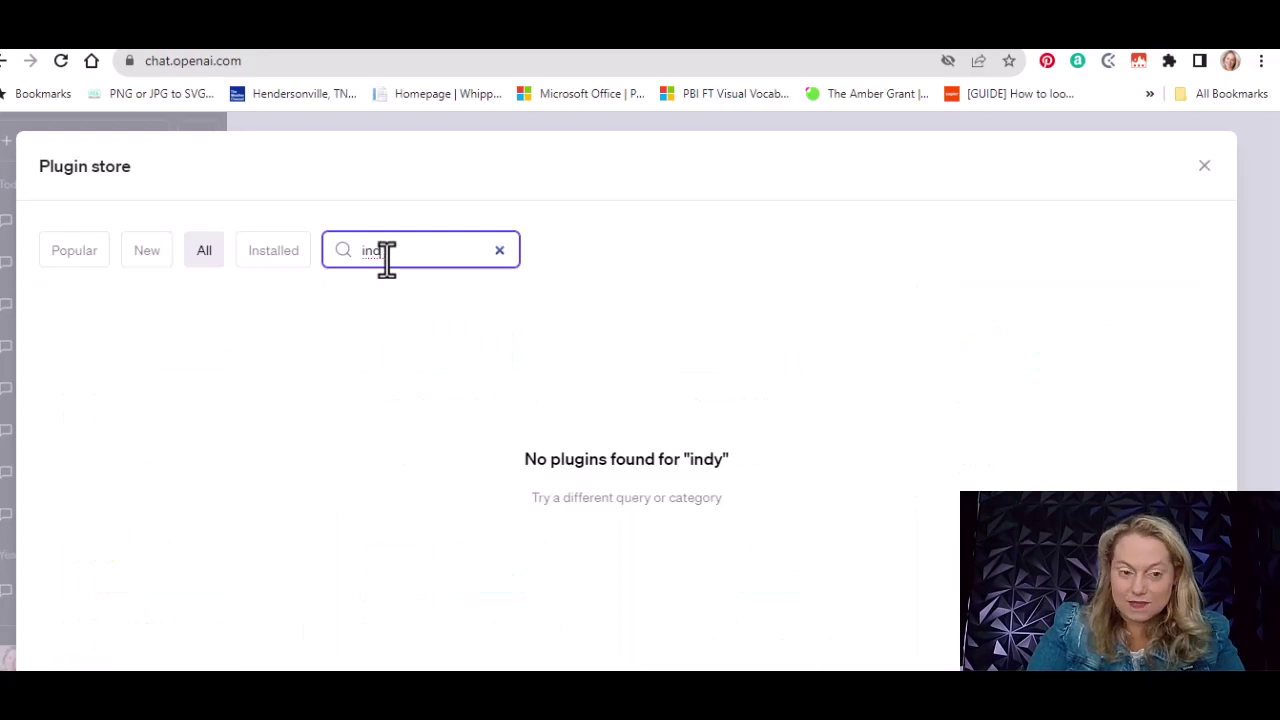
Step: Search the plugin store for "inst", install the Instacart plugin and close the store
key("BackSpace")
key("BackSpace")
type("st")
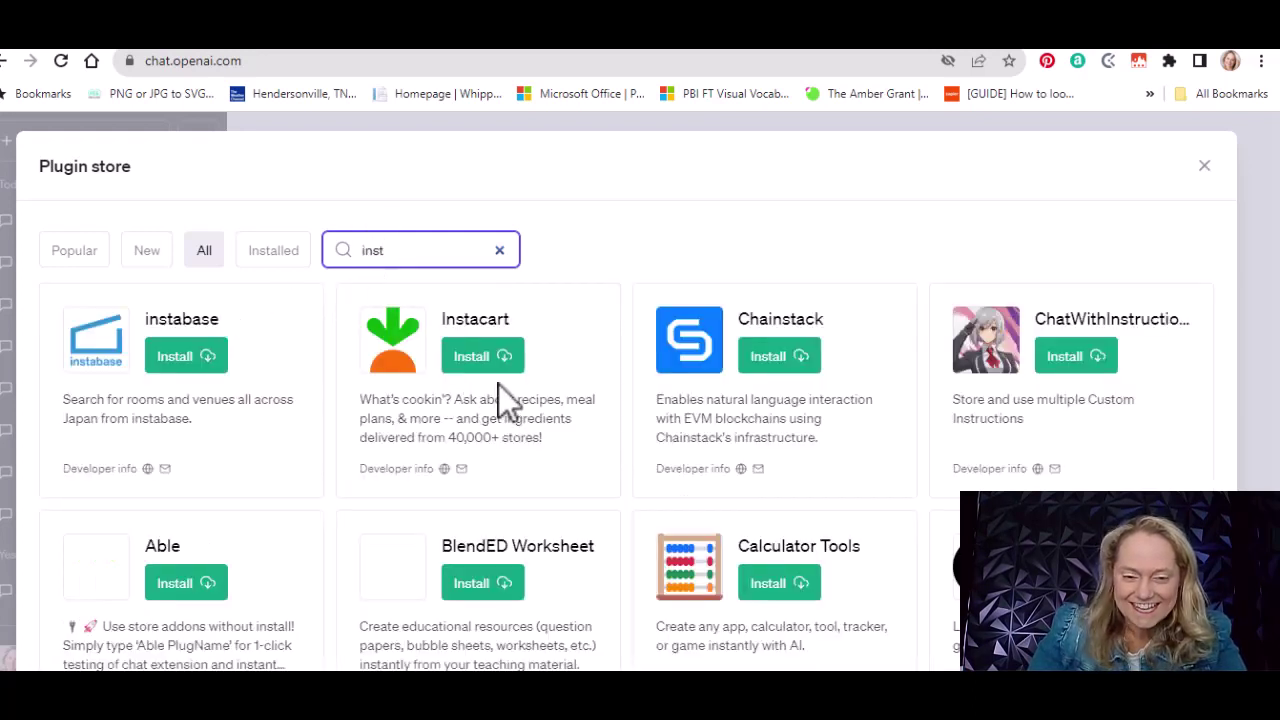
left_click(508, 357)
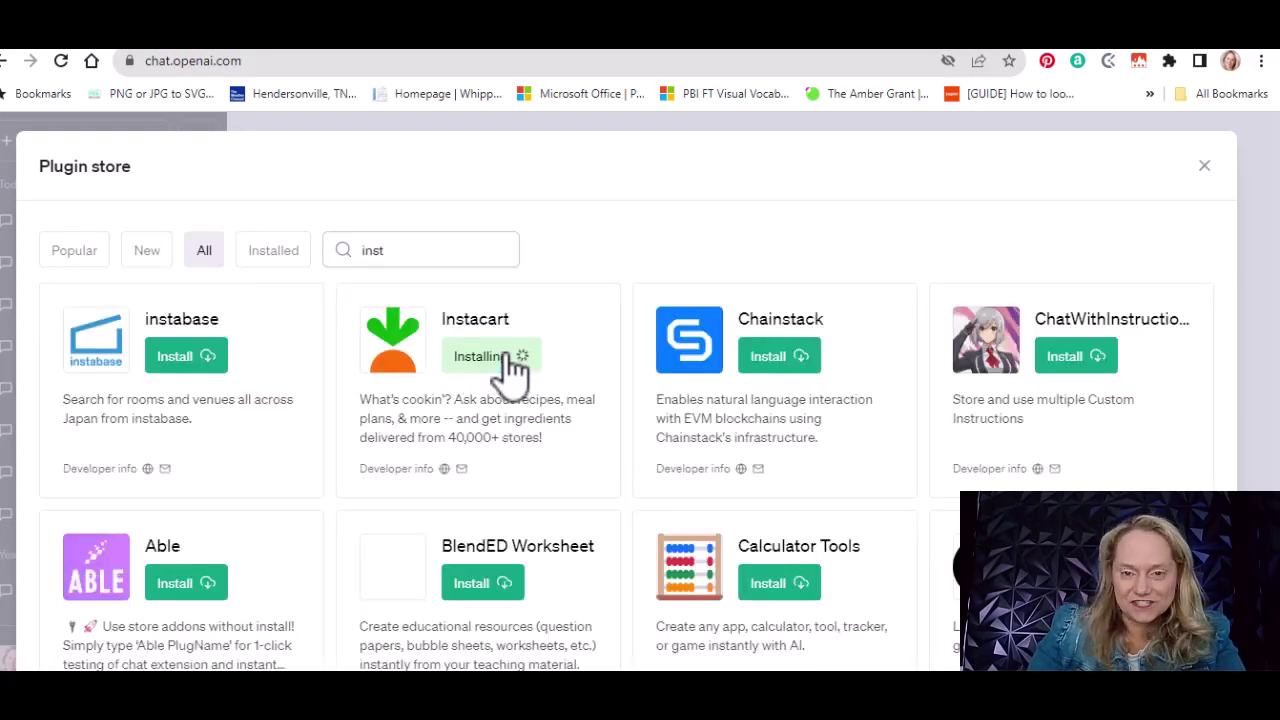
left_click(1204, 166)
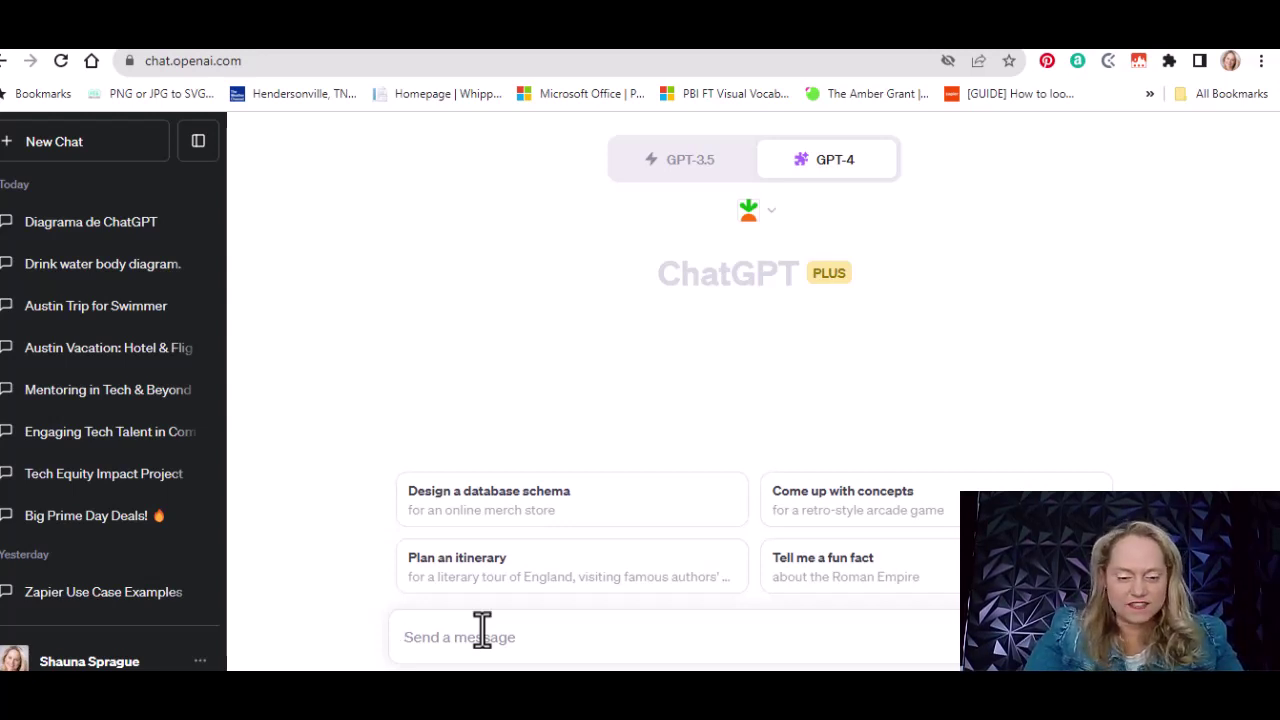
Step: Send the prompt "SHow me a how to make pasta with alfrado sauce and chicken.", also asking to list all the ingredients
type("SHow")
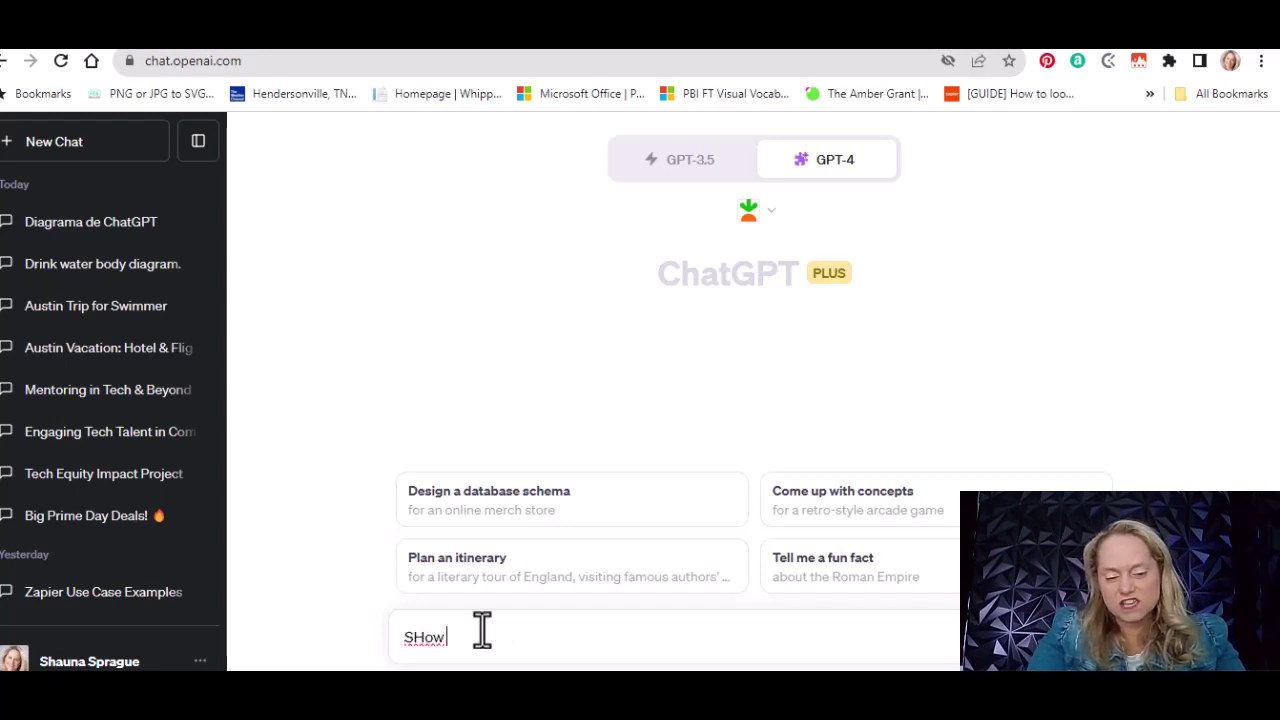
type(" me a re")
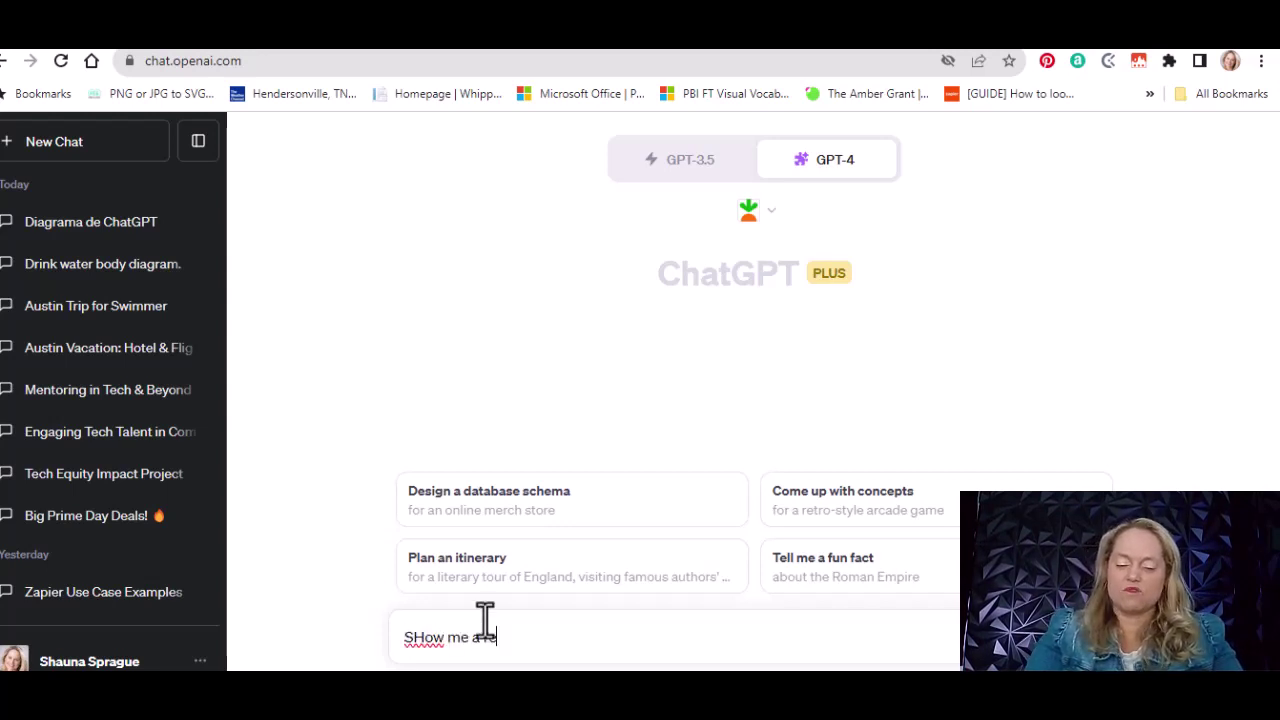
key("BackSpace")
key("BackSpace")
type("how to make ")
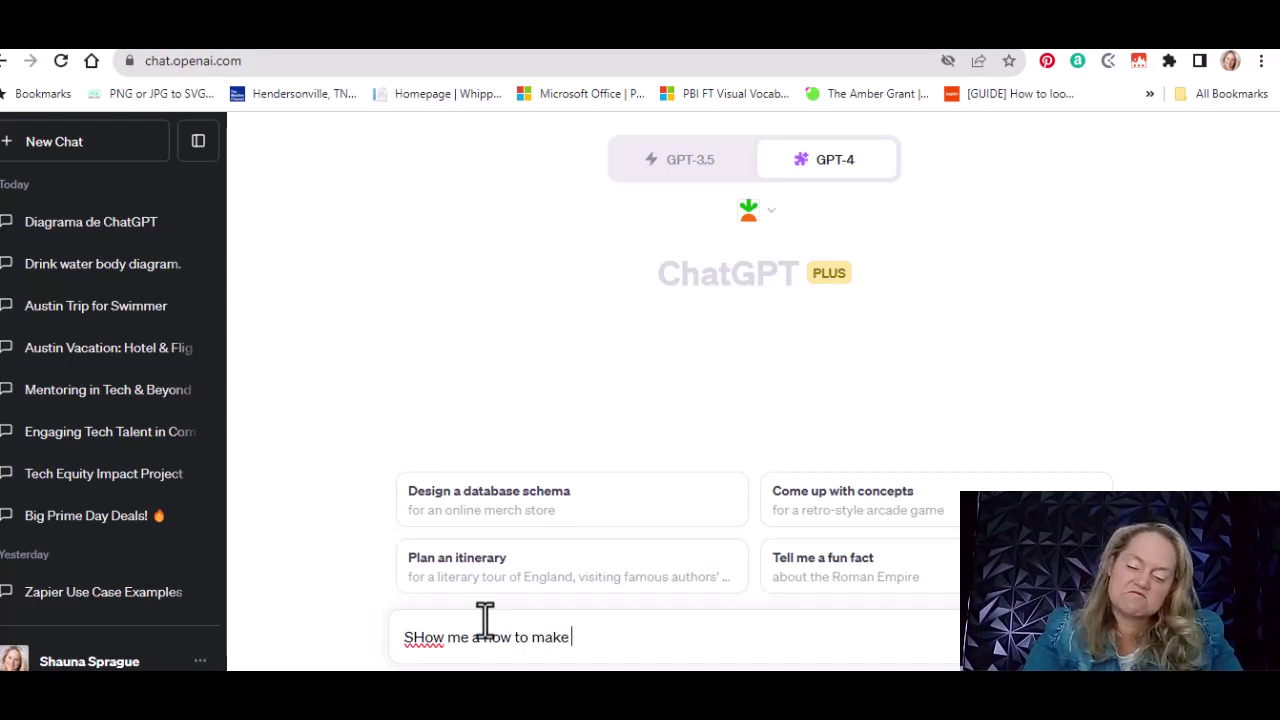
type("pasta ")
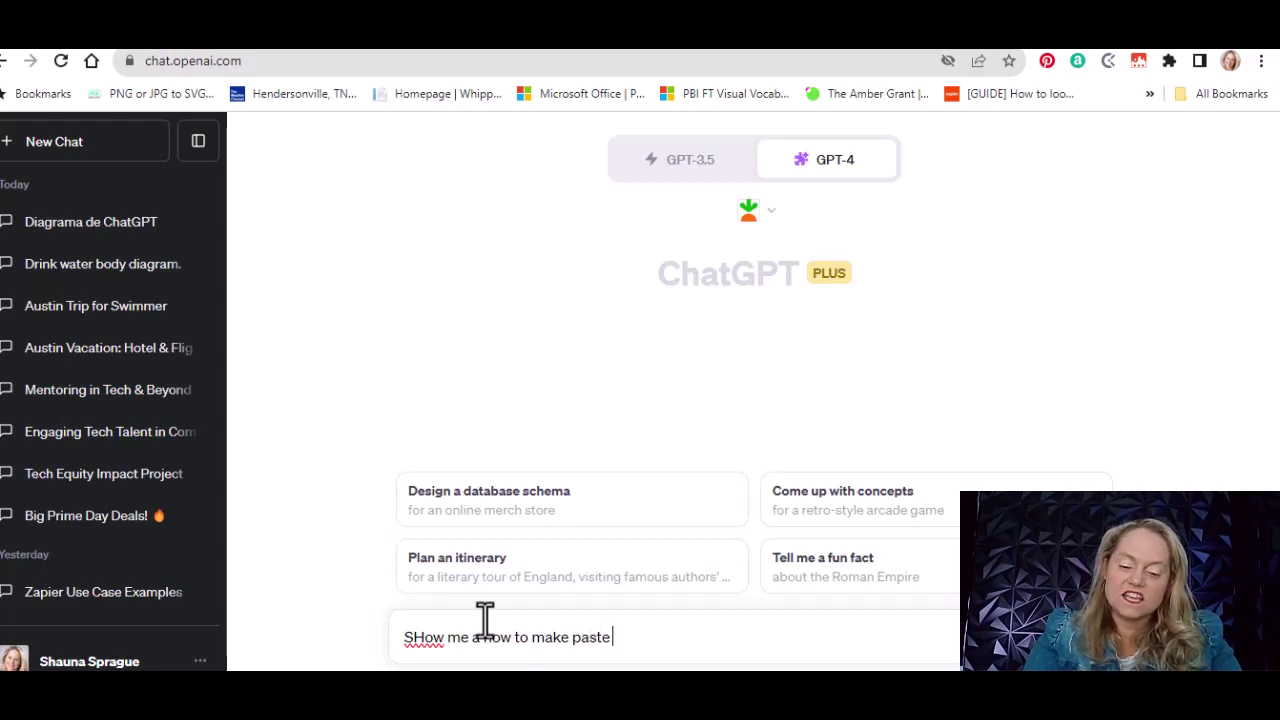
type("with ")
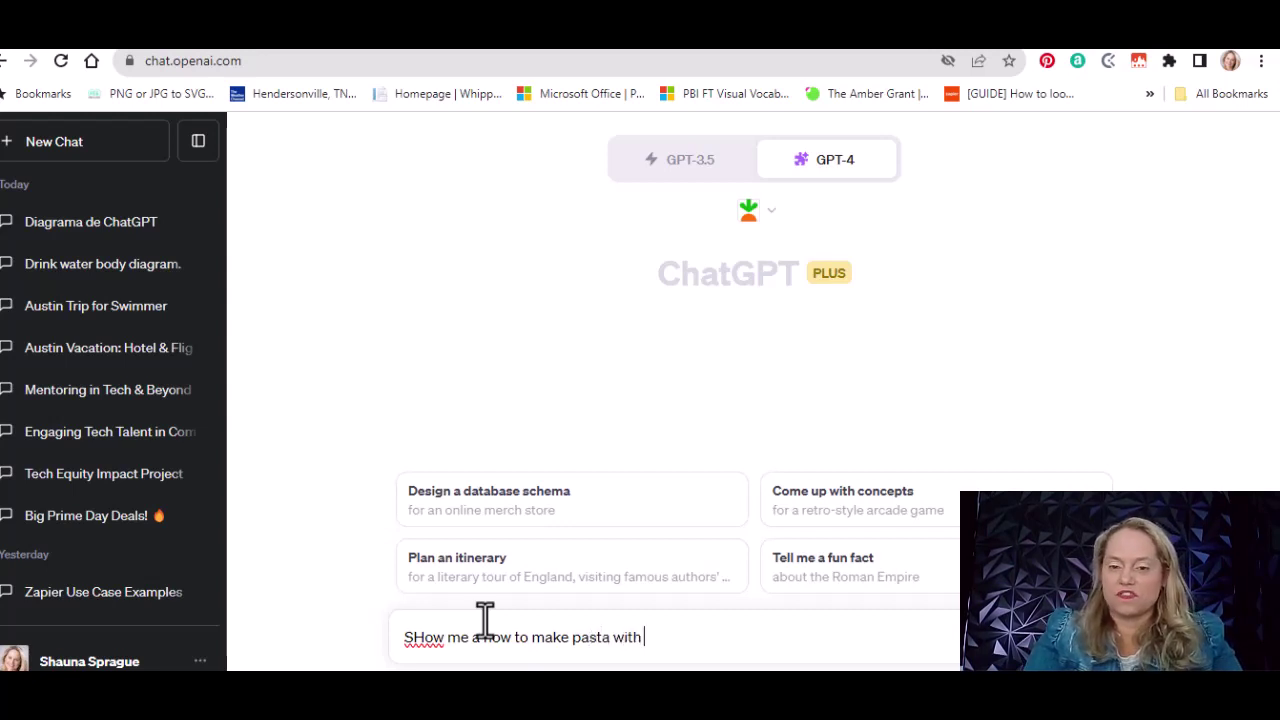
type("alfrado ")
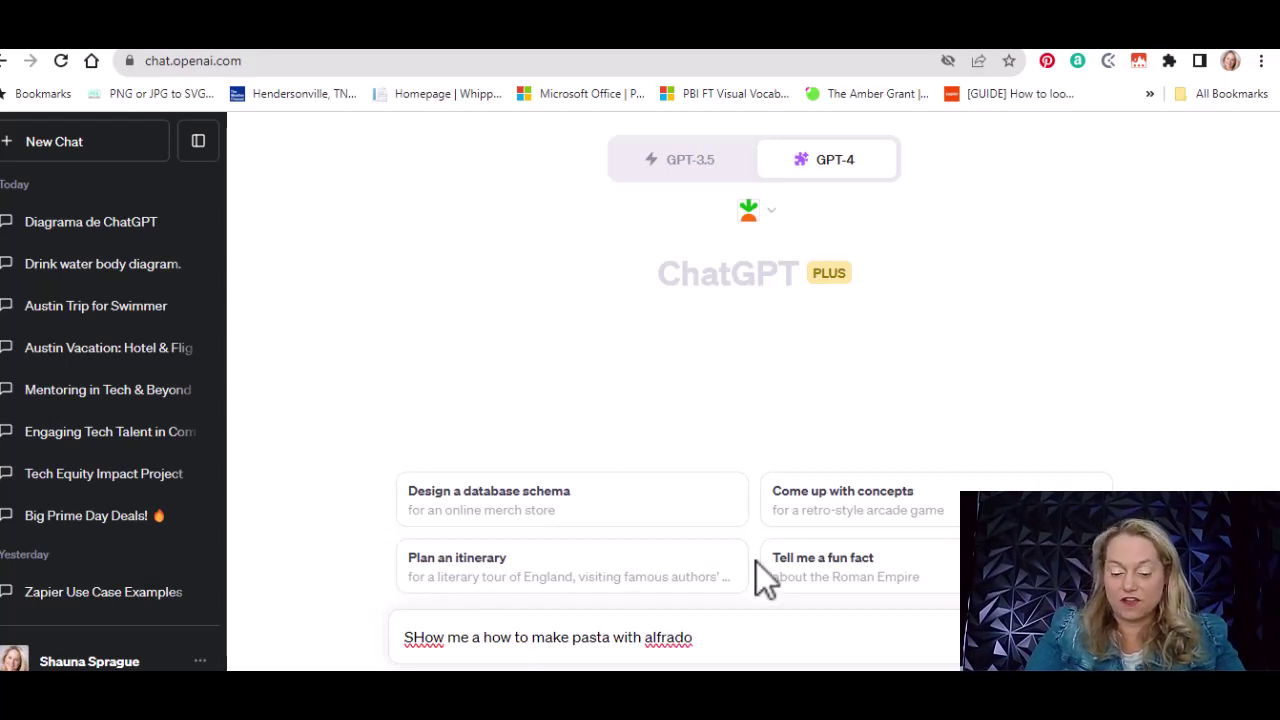
type("sauce")
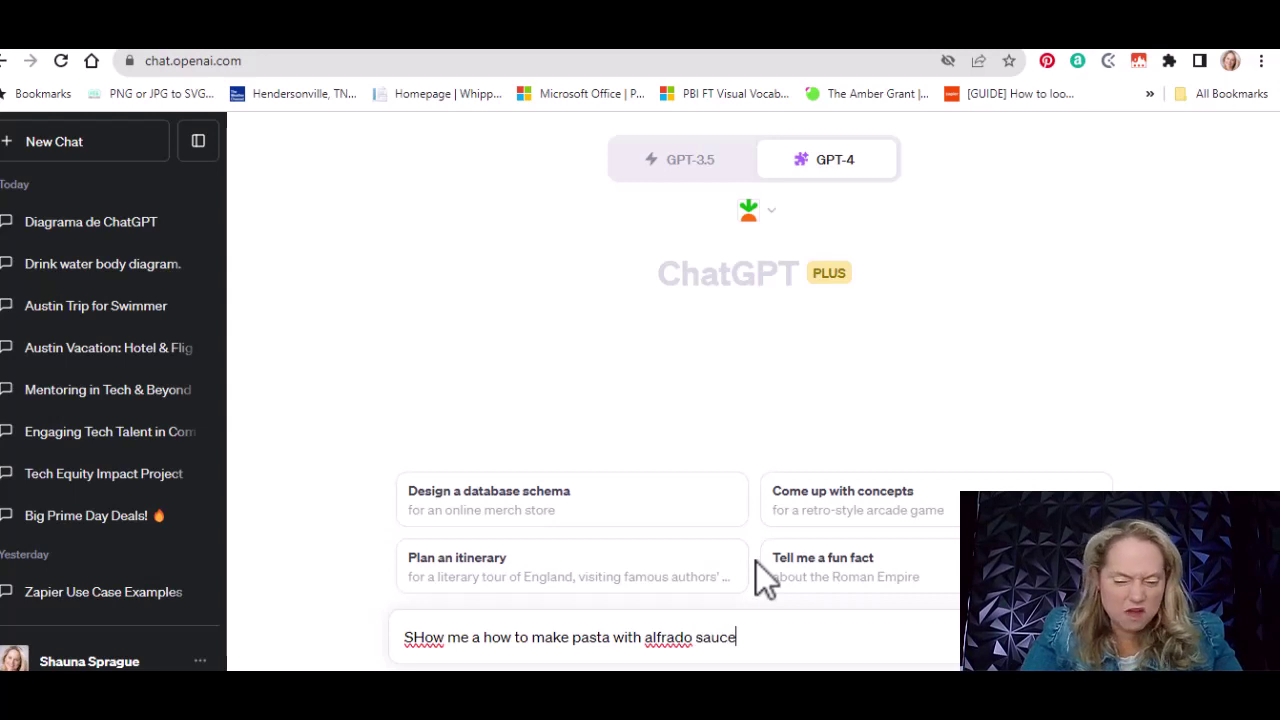
type(" and chic")
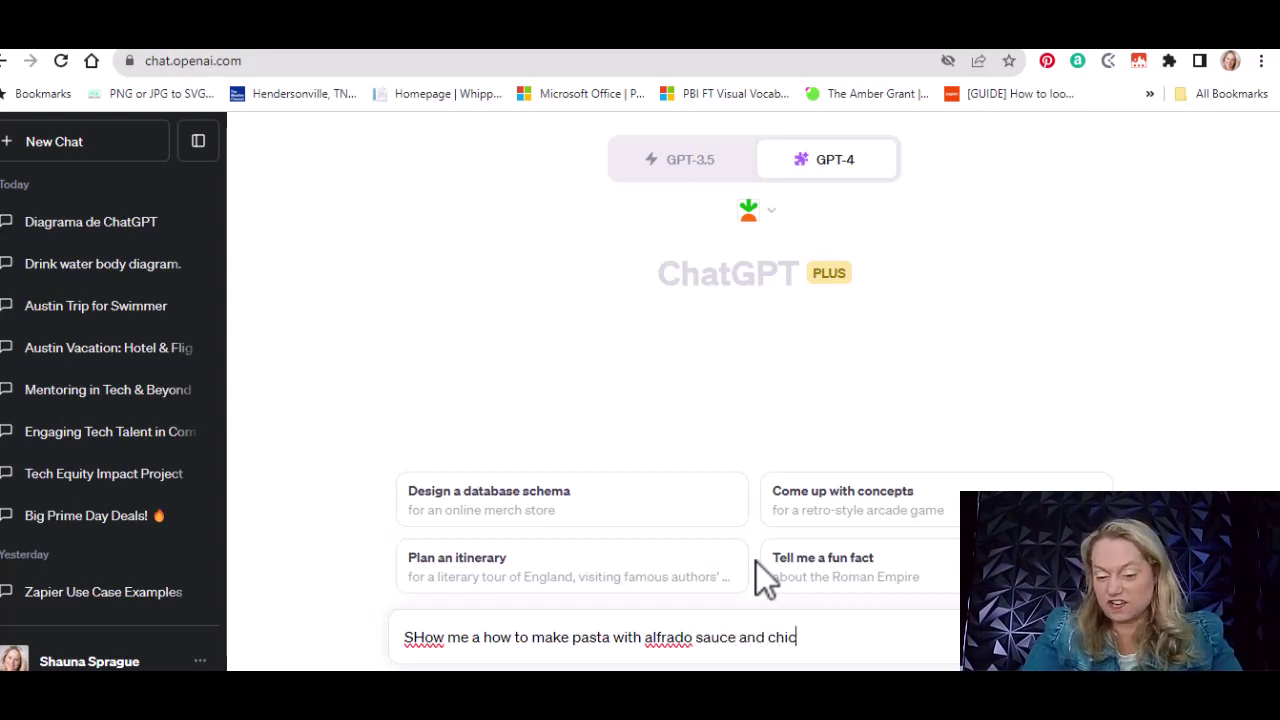
type("ken.")
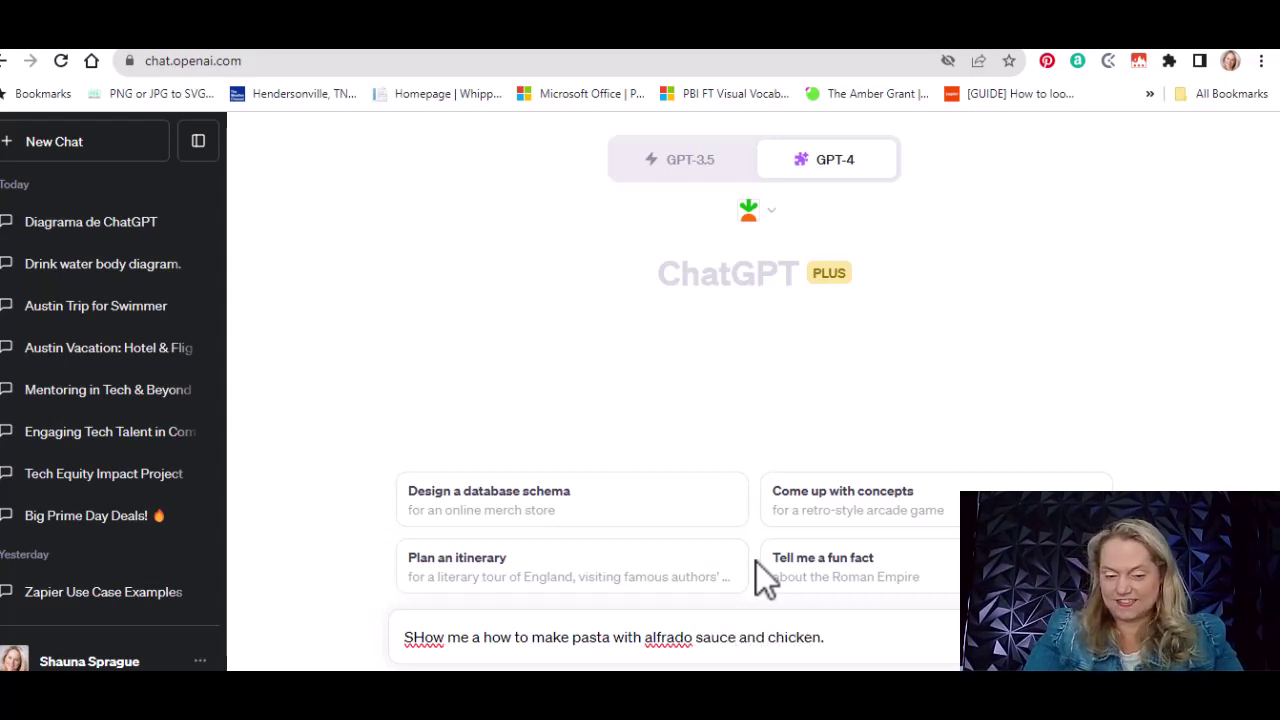
type(" List all the ")
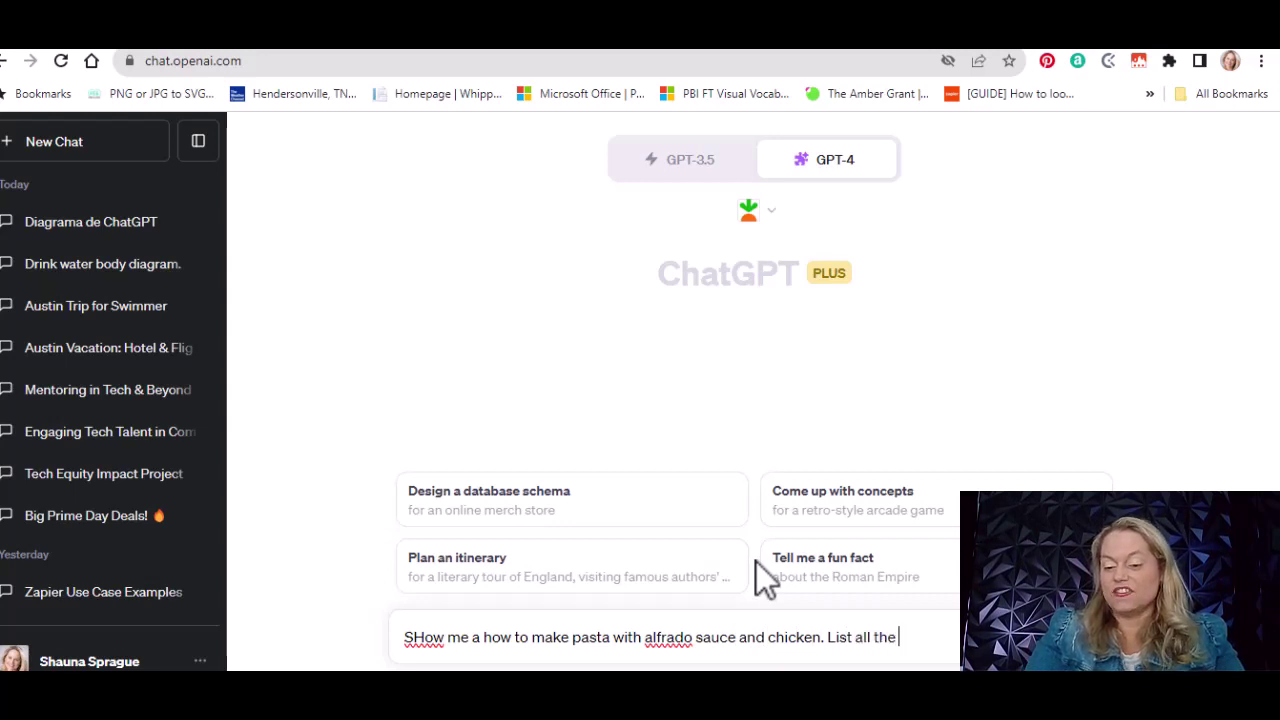
type("ingrea")
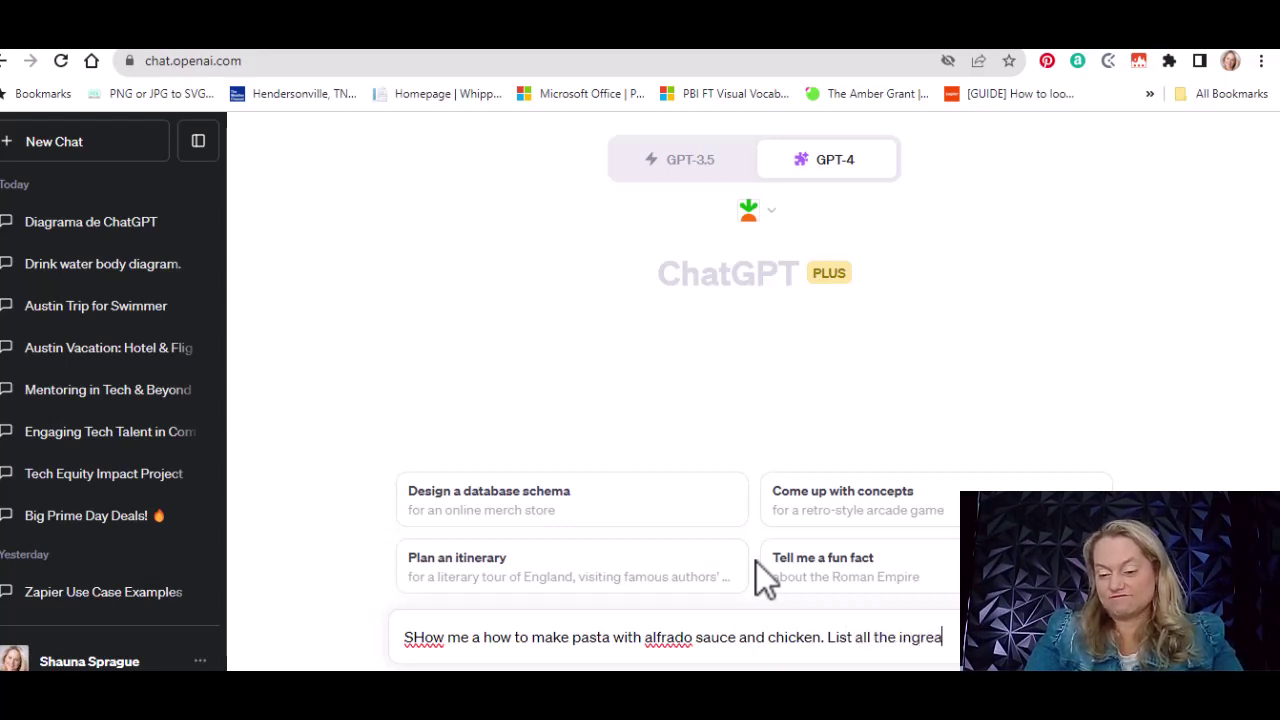
key("BackSpace")
type("die")
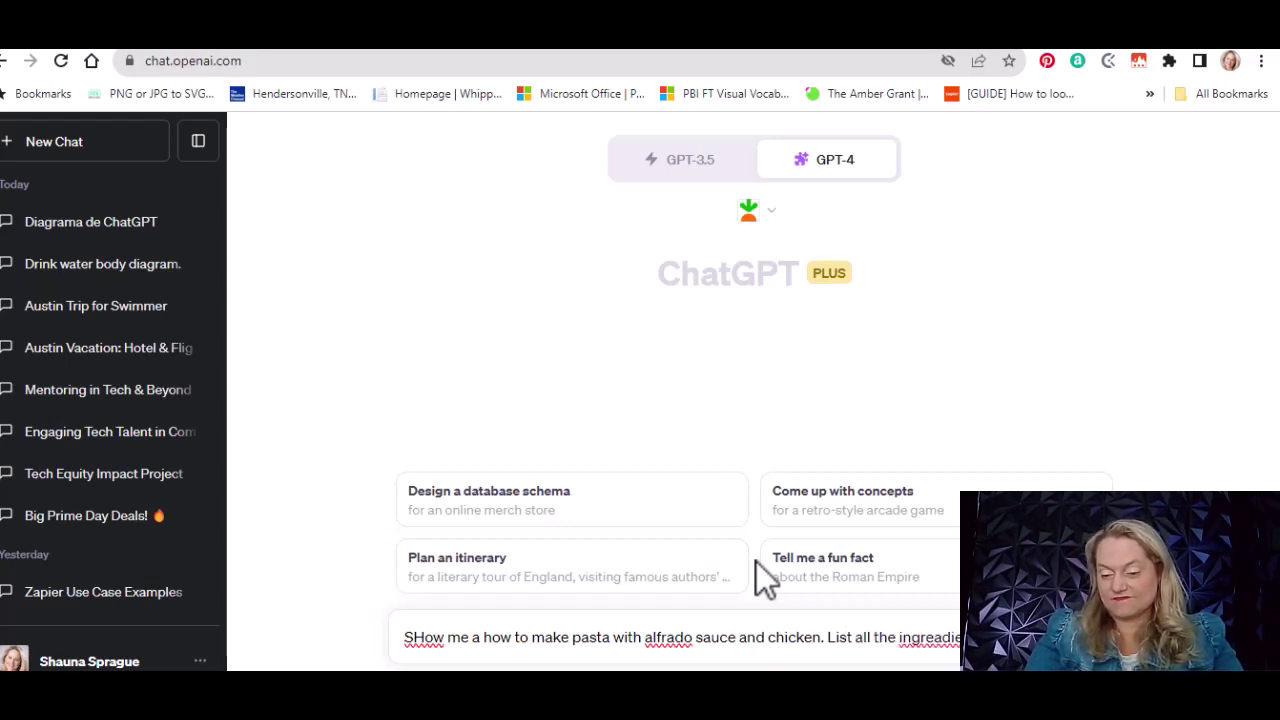
key("Return")
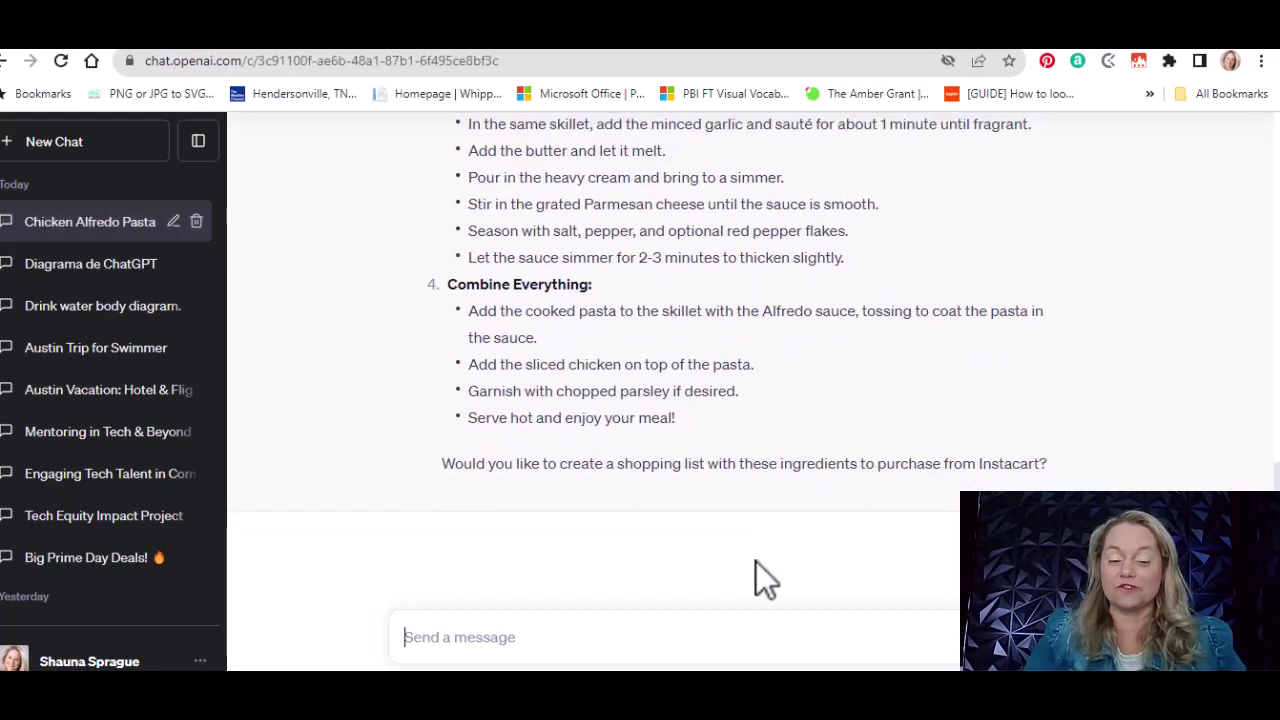
Step: Reply "yes" to the shopping list offer and open the Instacart shopping list for Pasta with Alfredo Sauce and Chicken
type("yes")
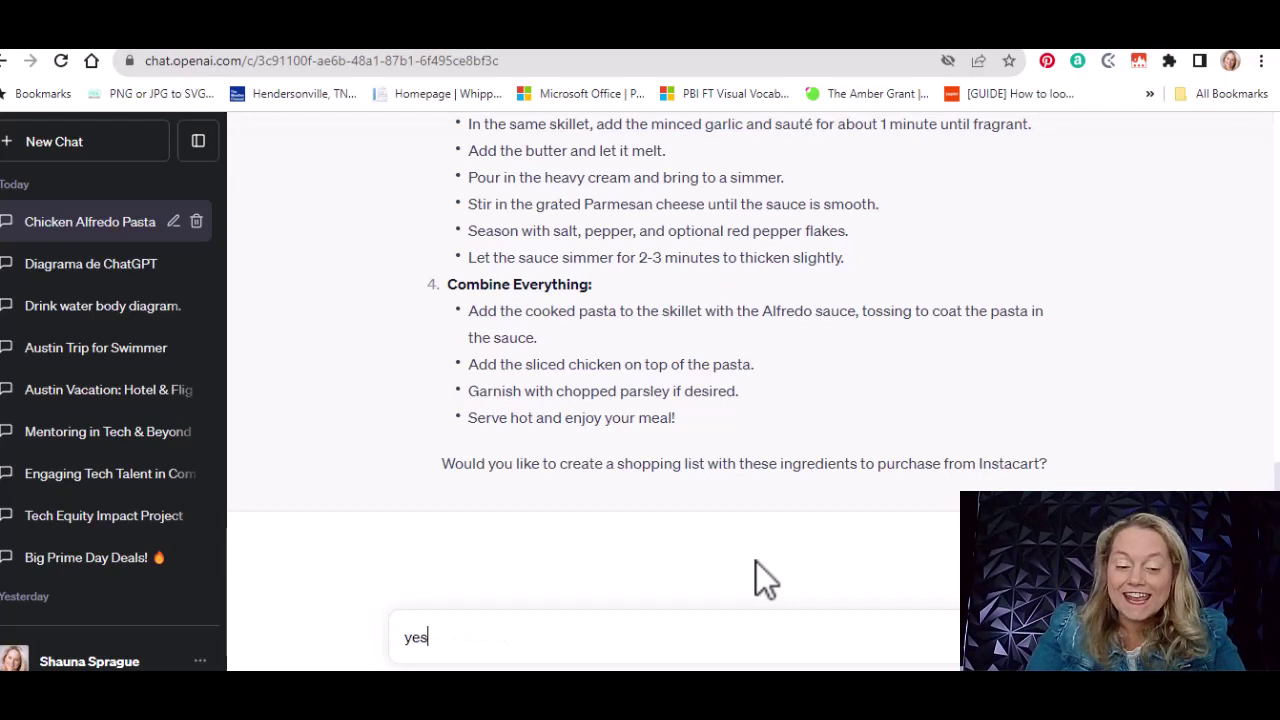
key("Return")
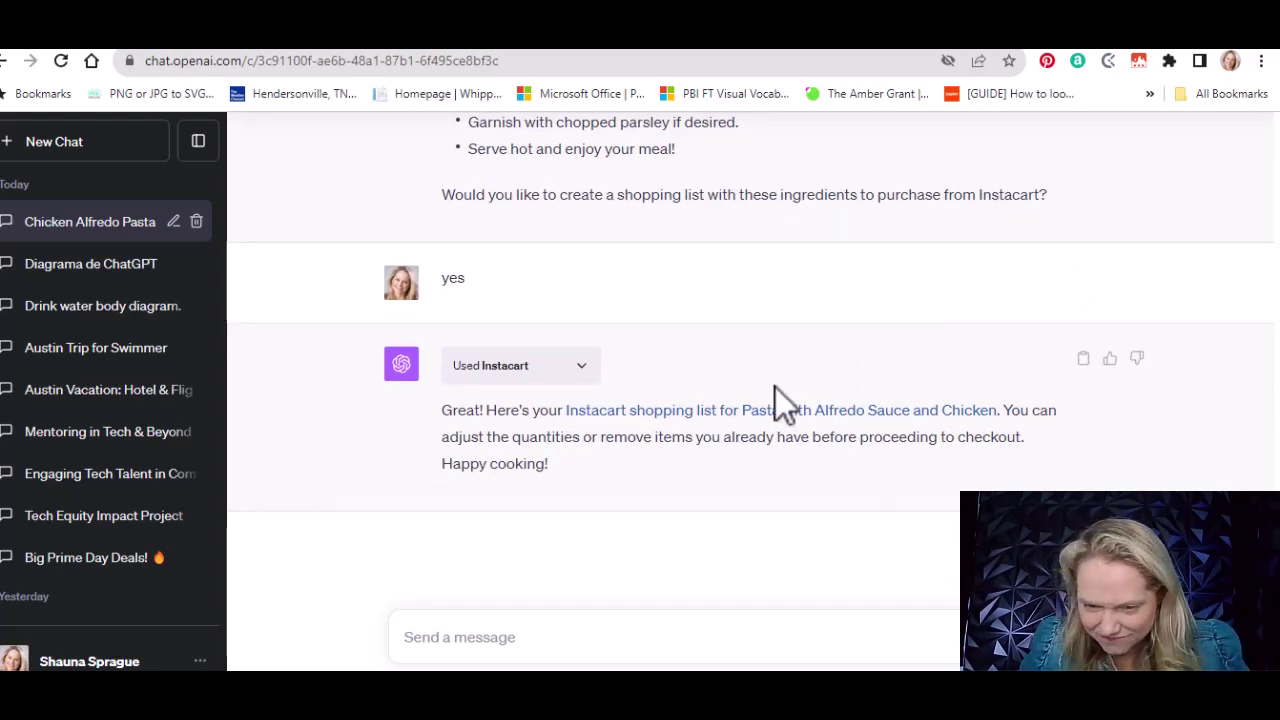
left_click(648, 412)
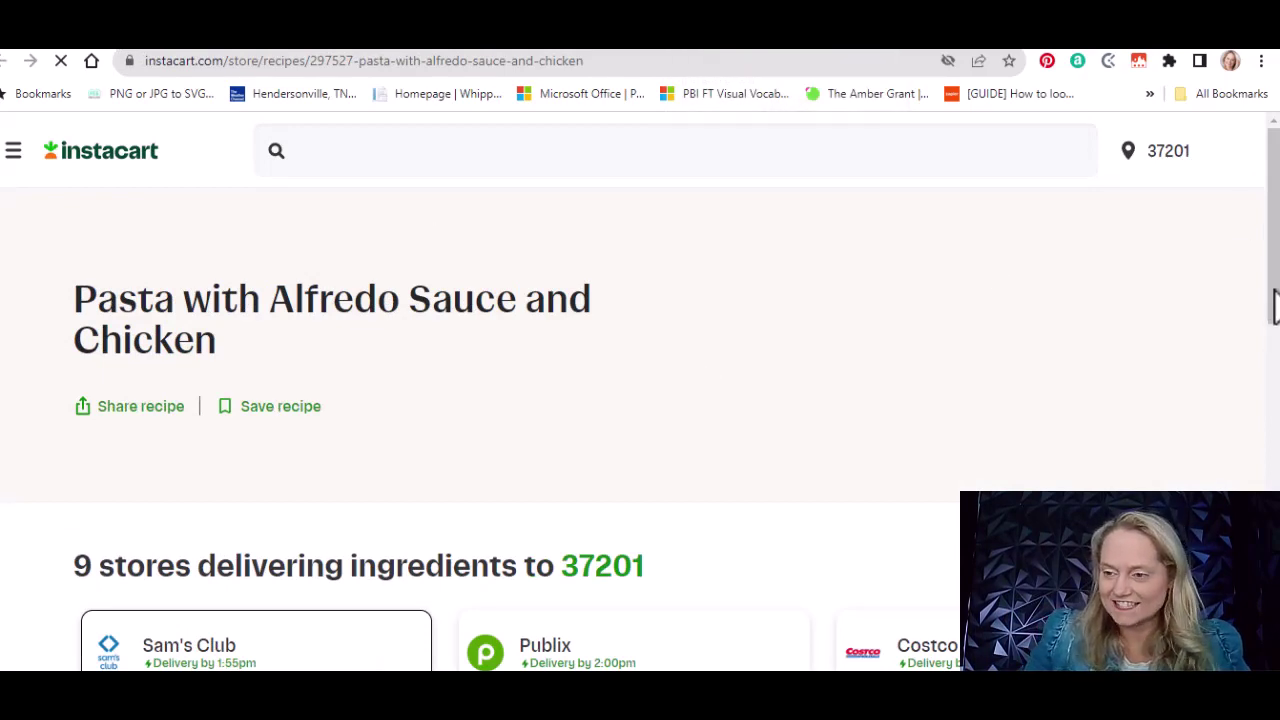
Step: Glance over the Instacart recipe page and clear the Rakuten cash-back popup covering it
scroll(1274, 305, "down", 3)
scroll(1274, 305, "down", 3)
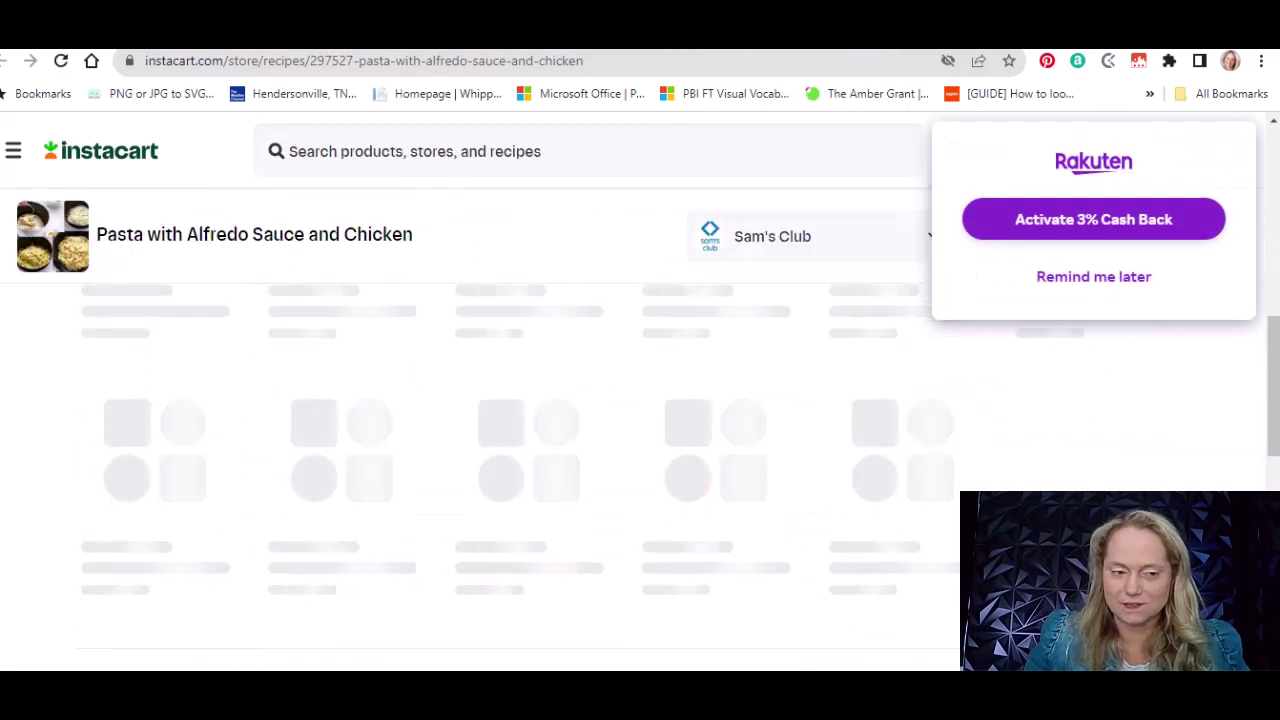
scroll(1214, 371, "up", 1)
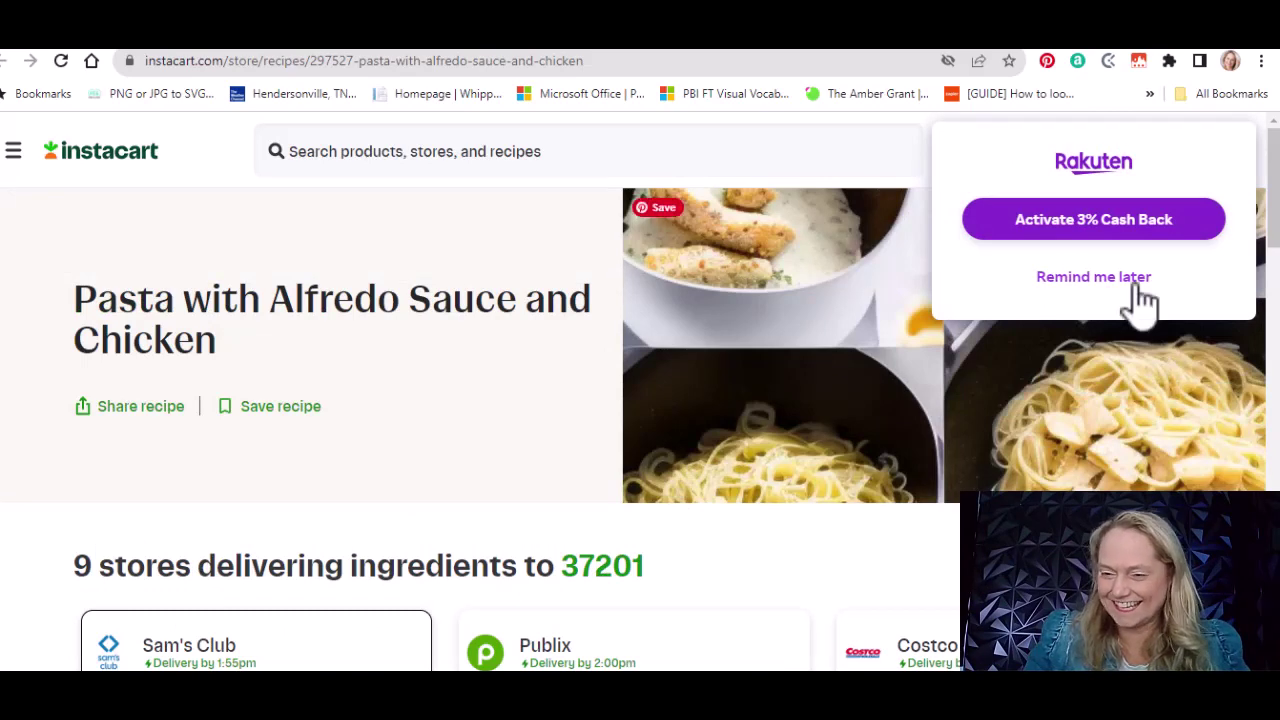
left_click(1143, 230)
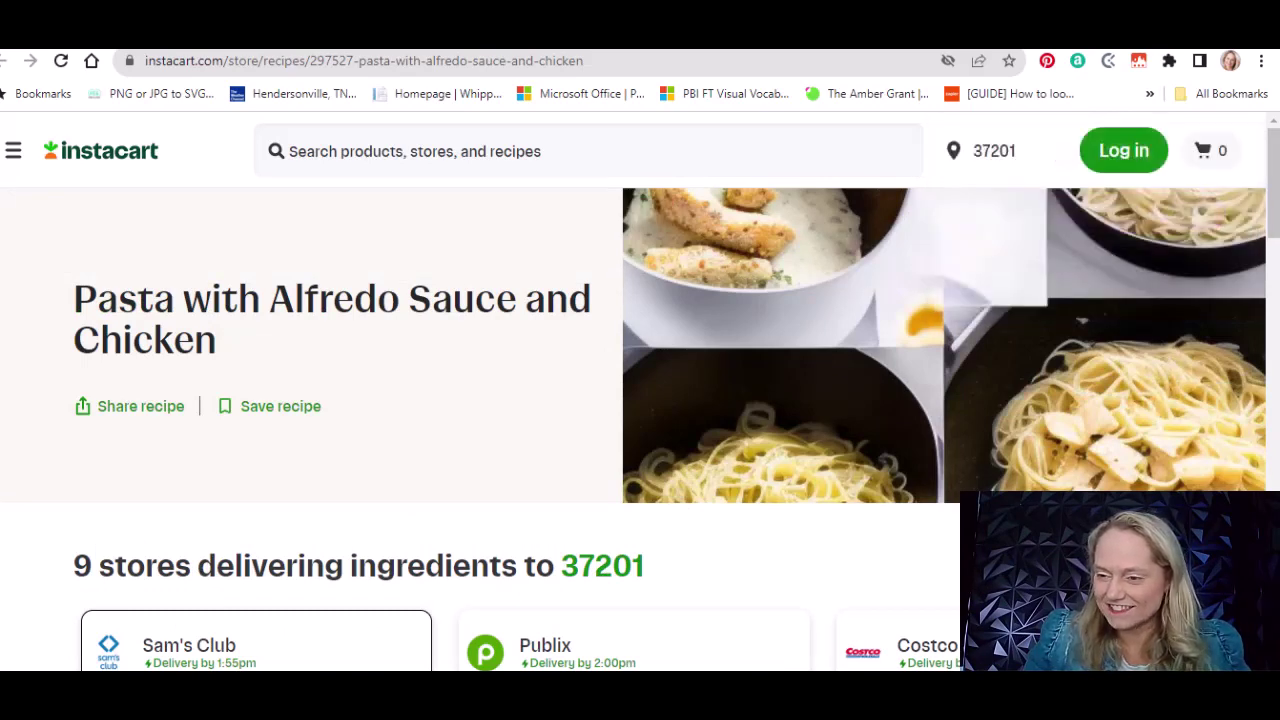
Step: Deselect the grated Parmesan cheese in the recipe's ingredients and add the remaining 5 ingredients to the Sam's Club cart
scroll(1273, 200, "down", 8)
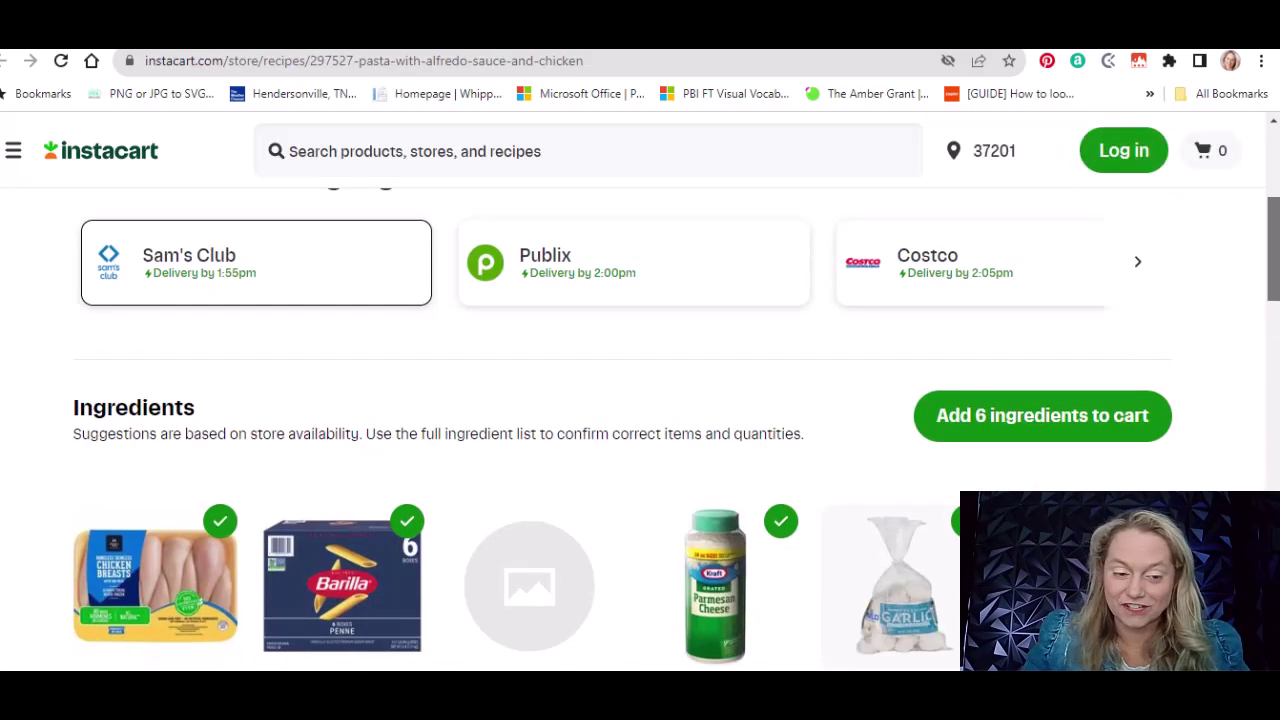
scroll(1273, 290, "up", 3)
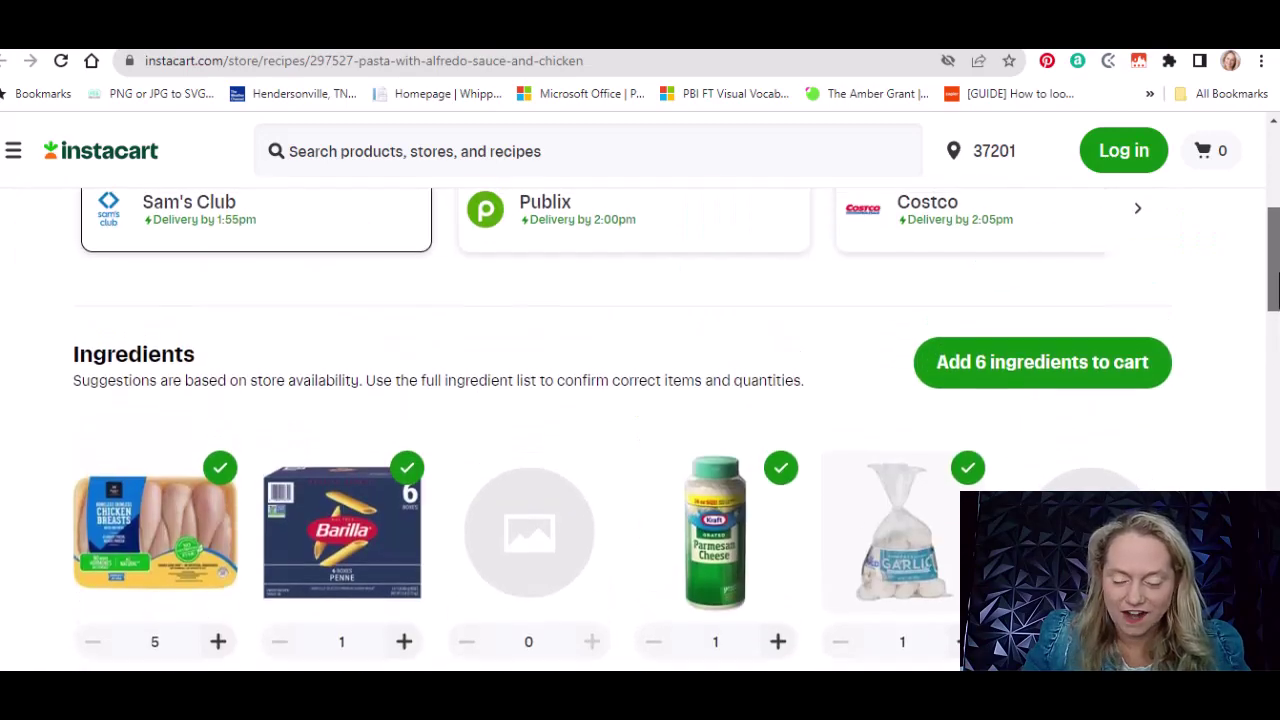
left_click_drag(1273, 290, 1273, 320)
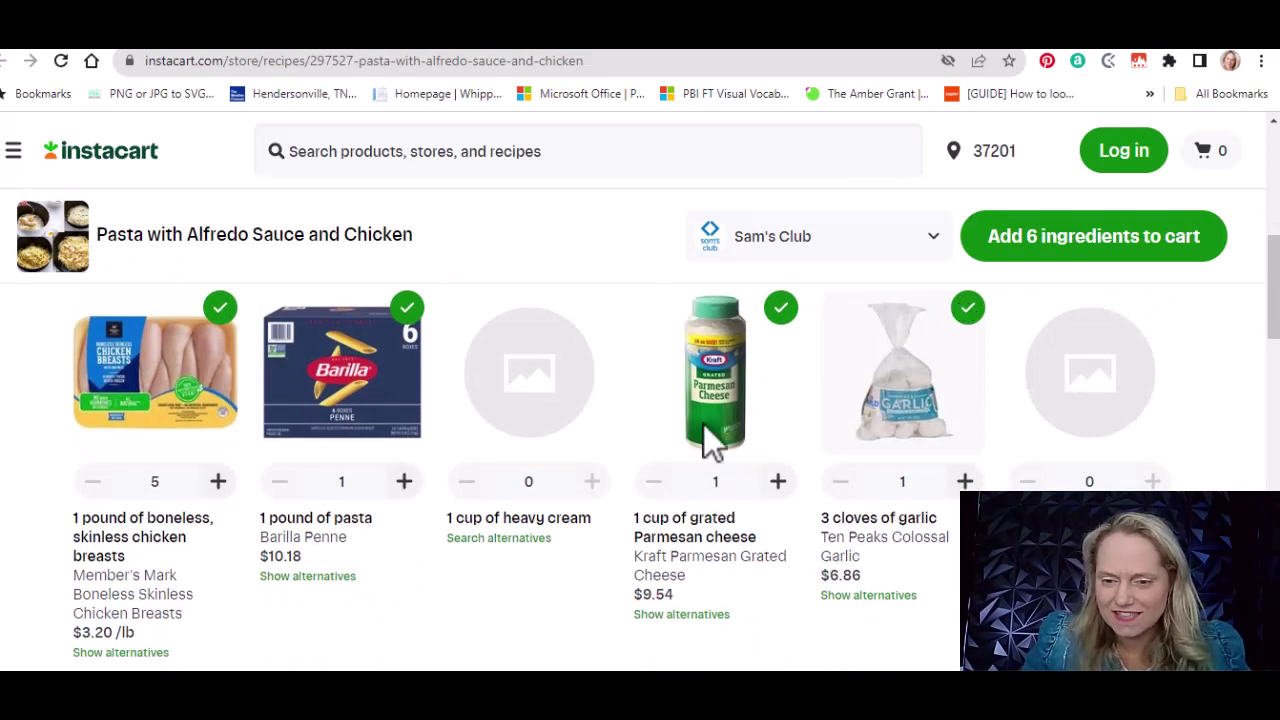
left_click(782, 310)
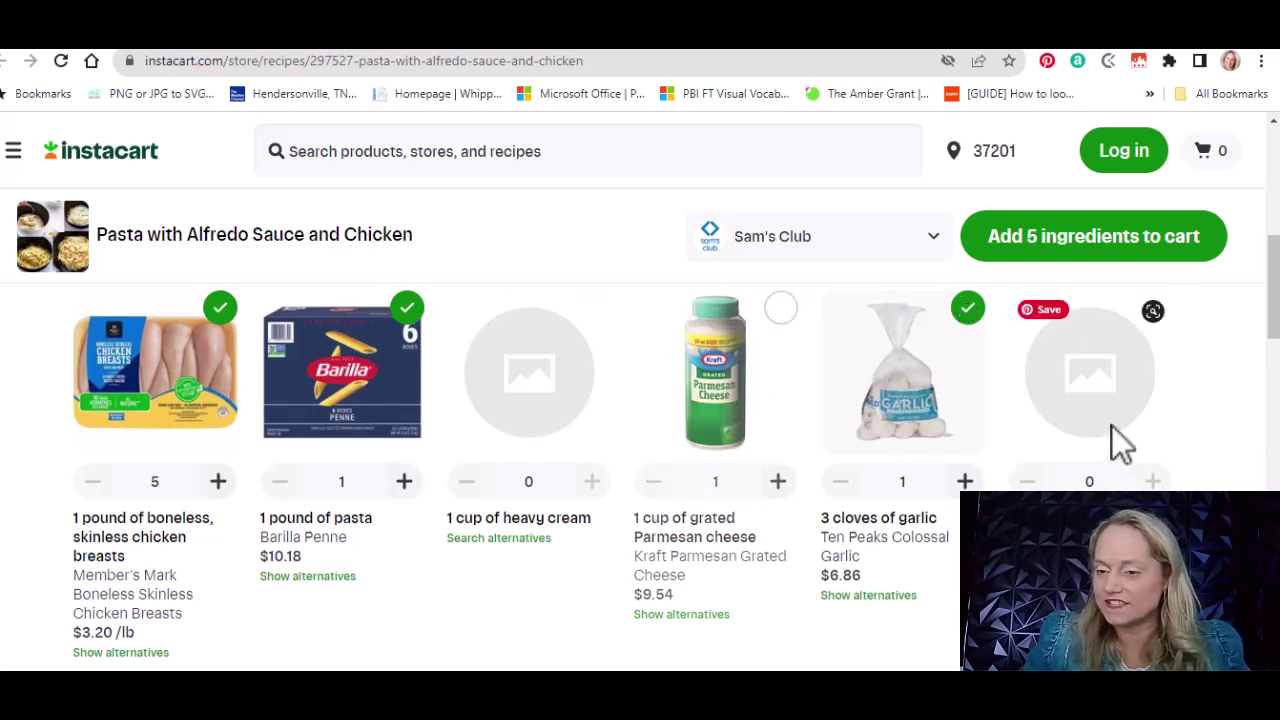
left_click(1118, 238)
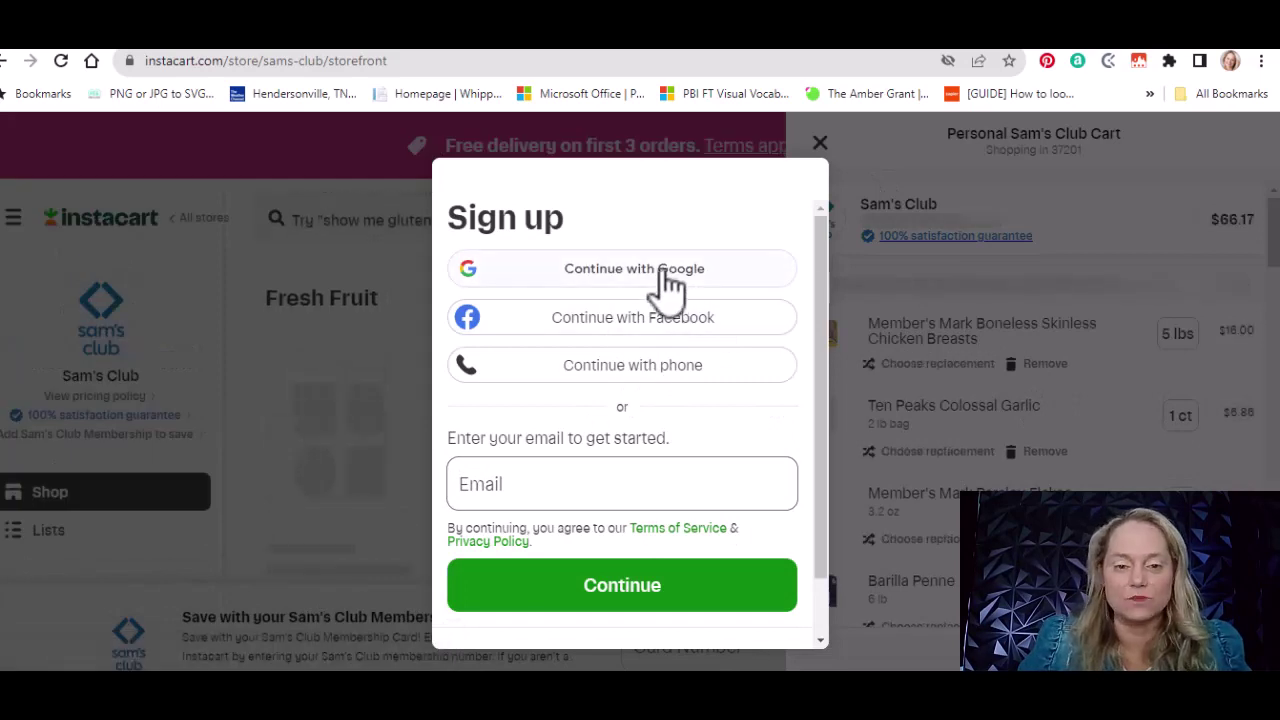
Step: Sign up for Instacart with the first listed Google account and decline the free Instacart+ trial
left_click(662, 272)
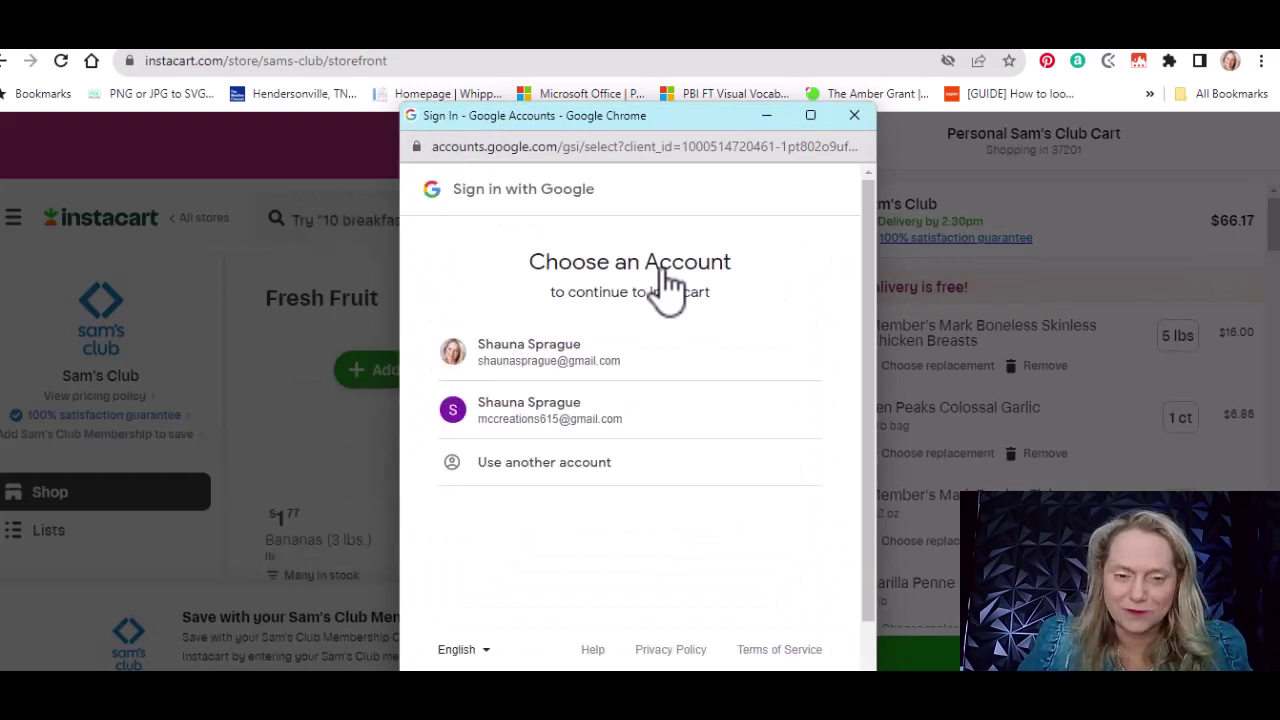
left_click(515, 372)
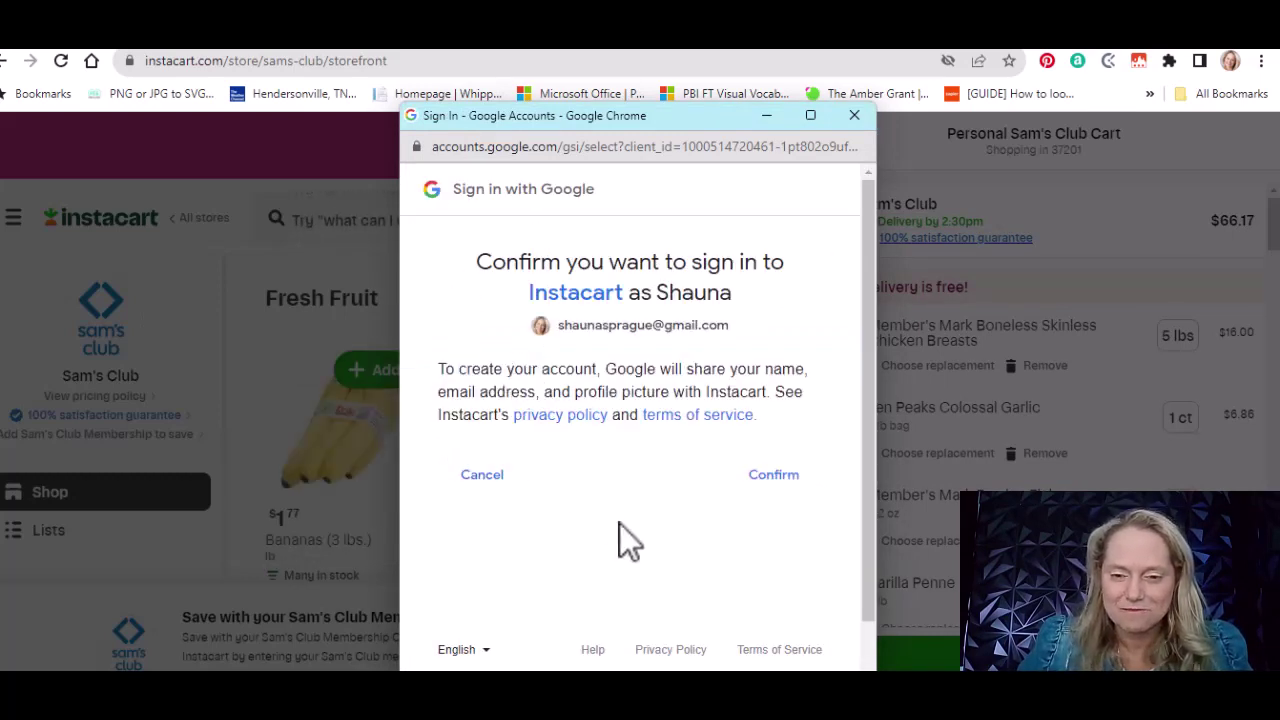
left_click(762, 477)
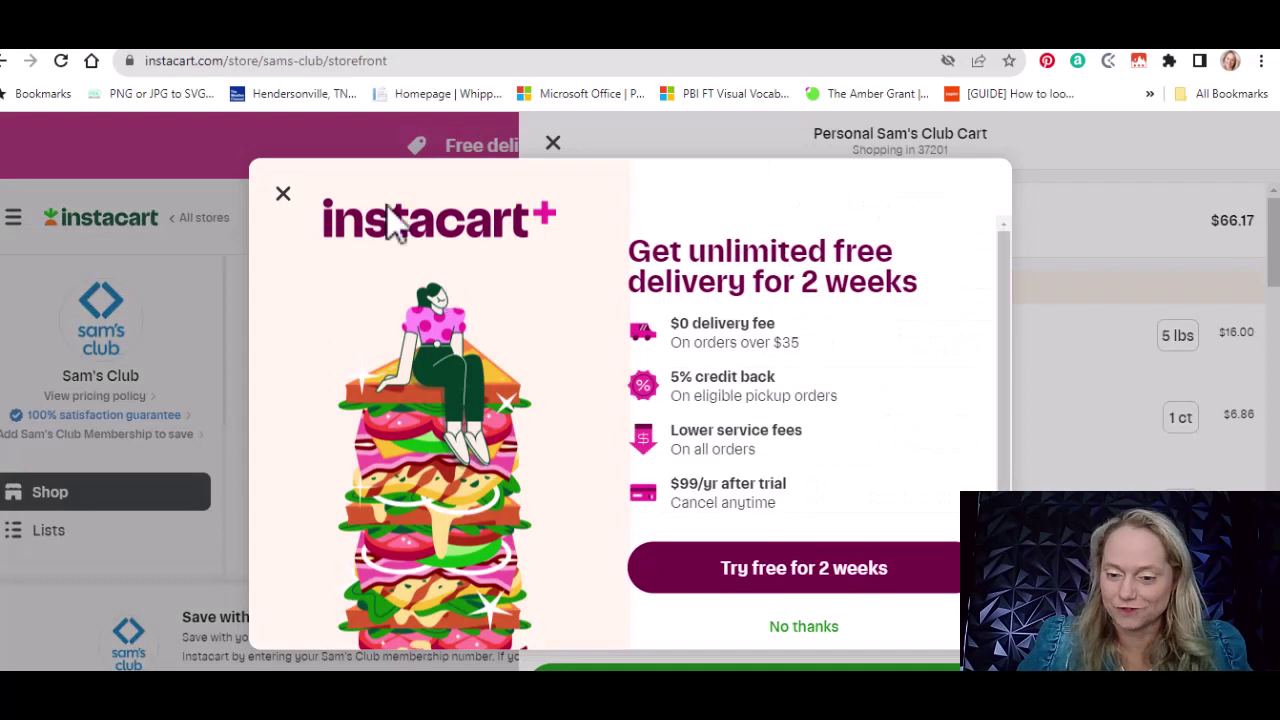
left_click(779, 630)
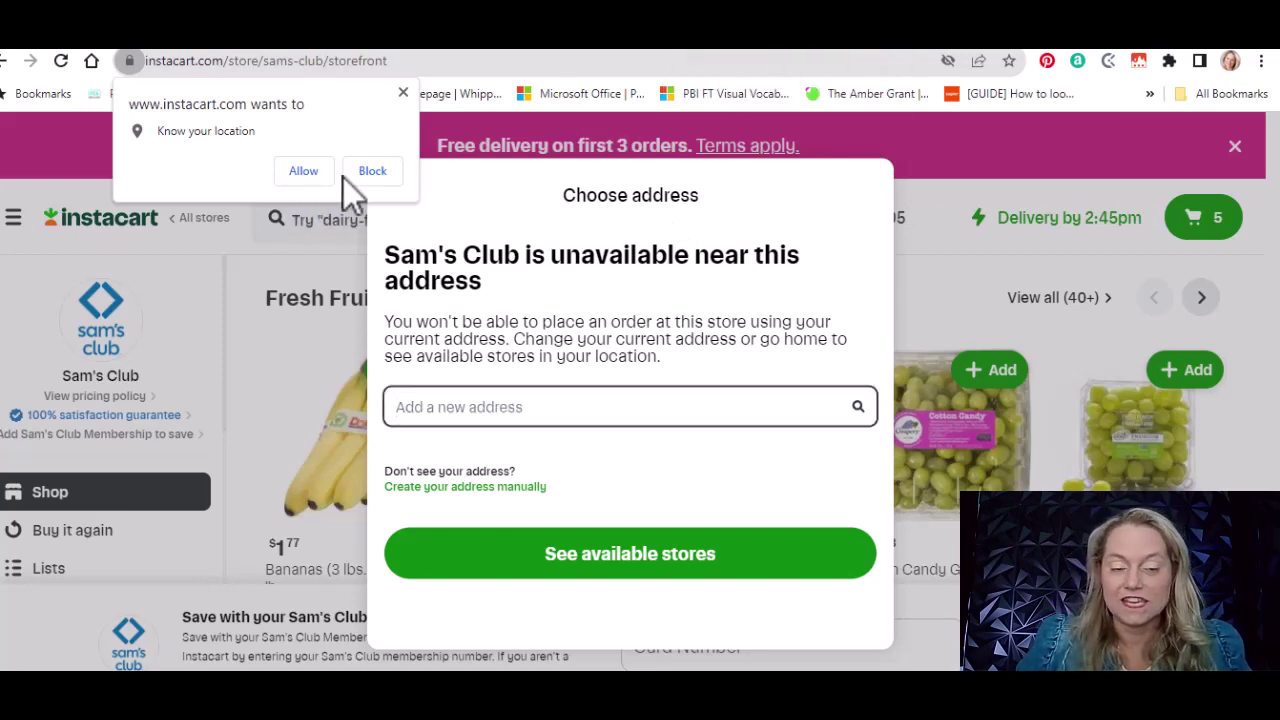
Step: Allow Instacart to know the location, then leave the address dialog unfilled and return to the ChatGPT conversation
left_click(306, 172)
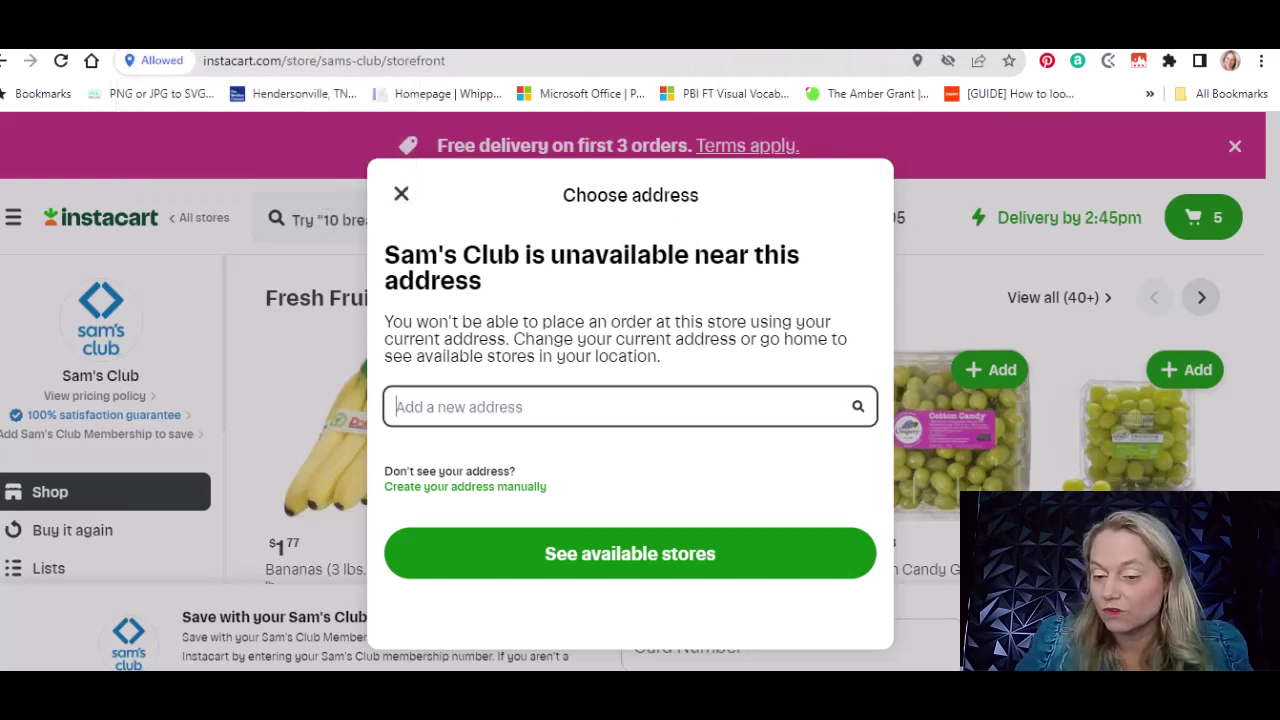
left_click(405, 195)
left_click(405, 195)
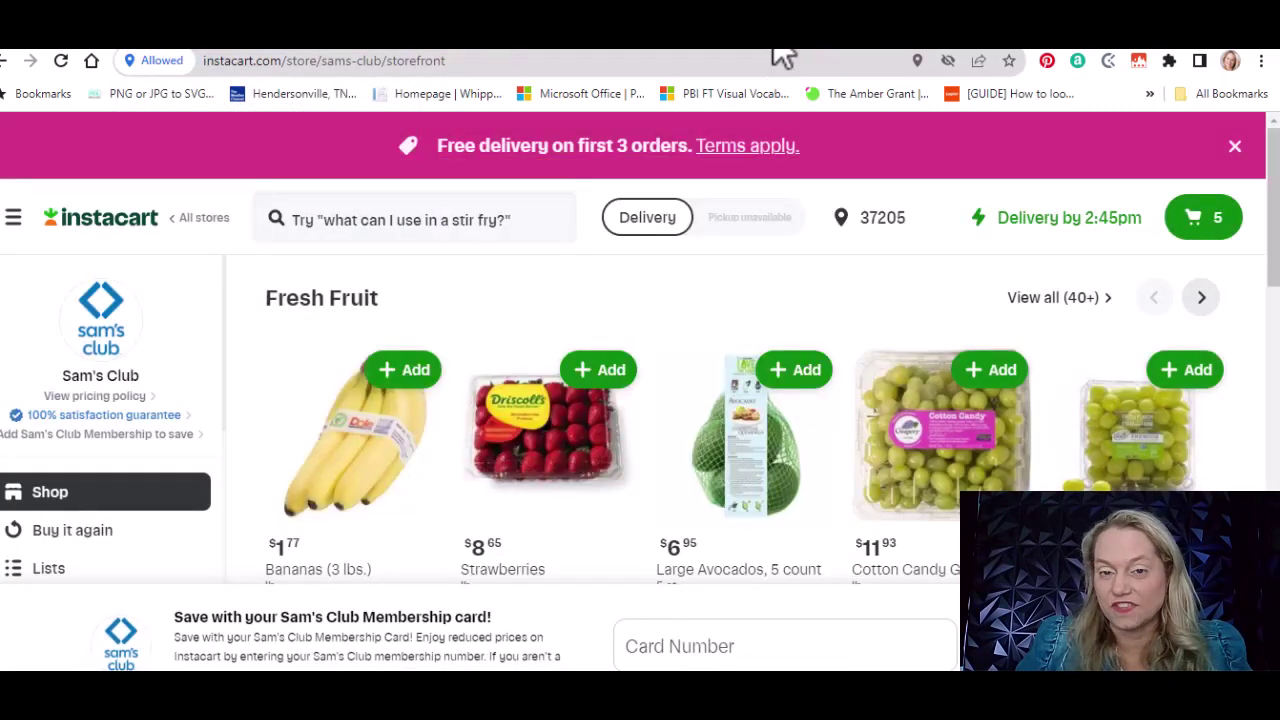
left_click(842, 50)
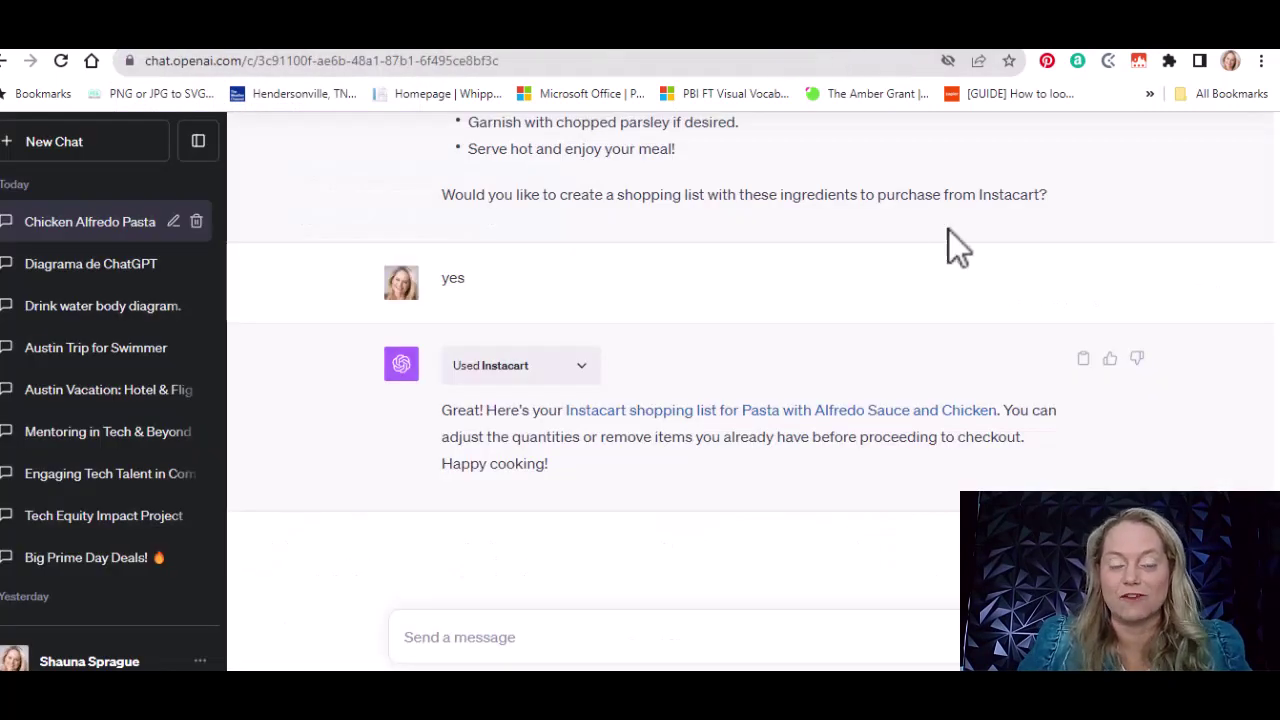